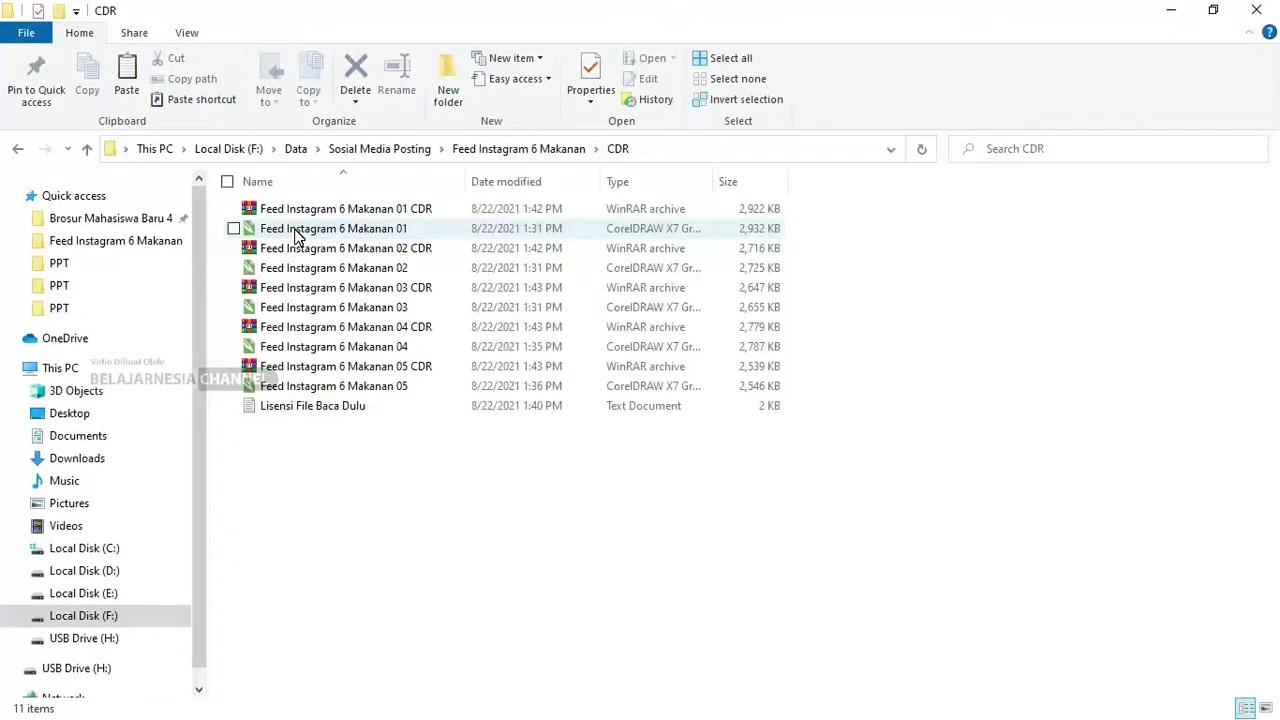
Check the PSD folder's contents, then move into the CDR folder
key(BackSpace)
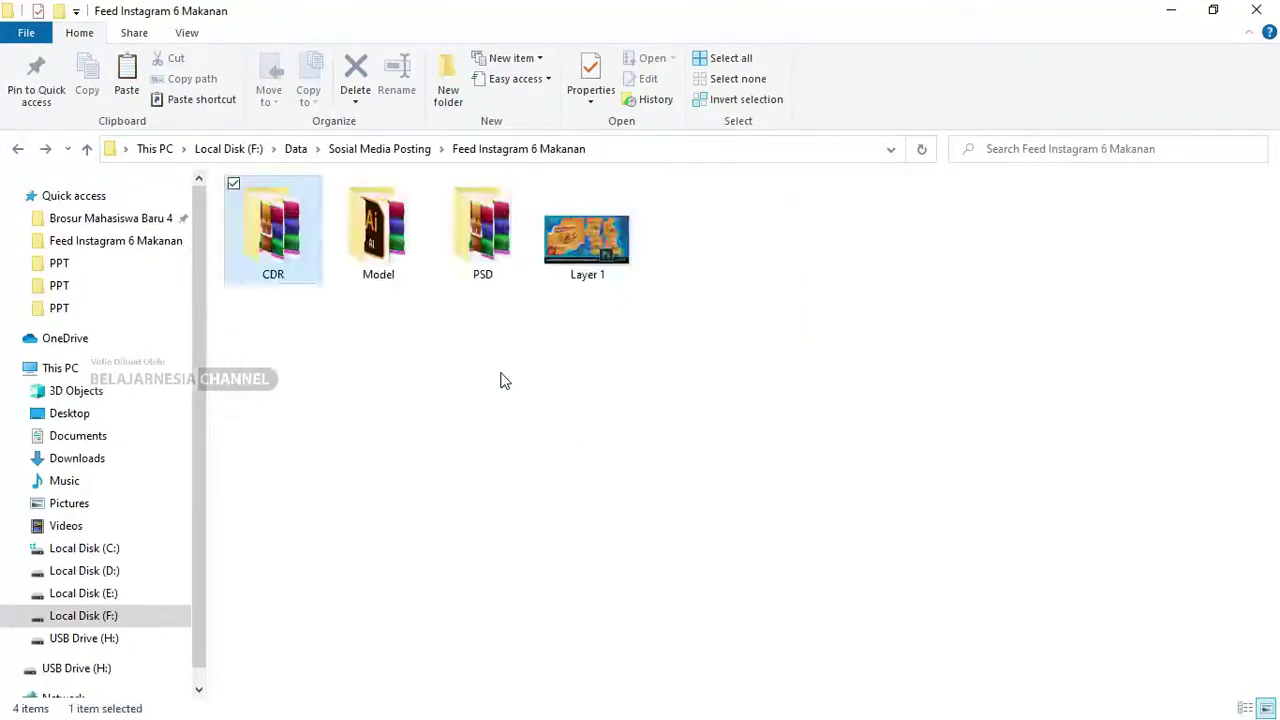
double_click(479, 236)
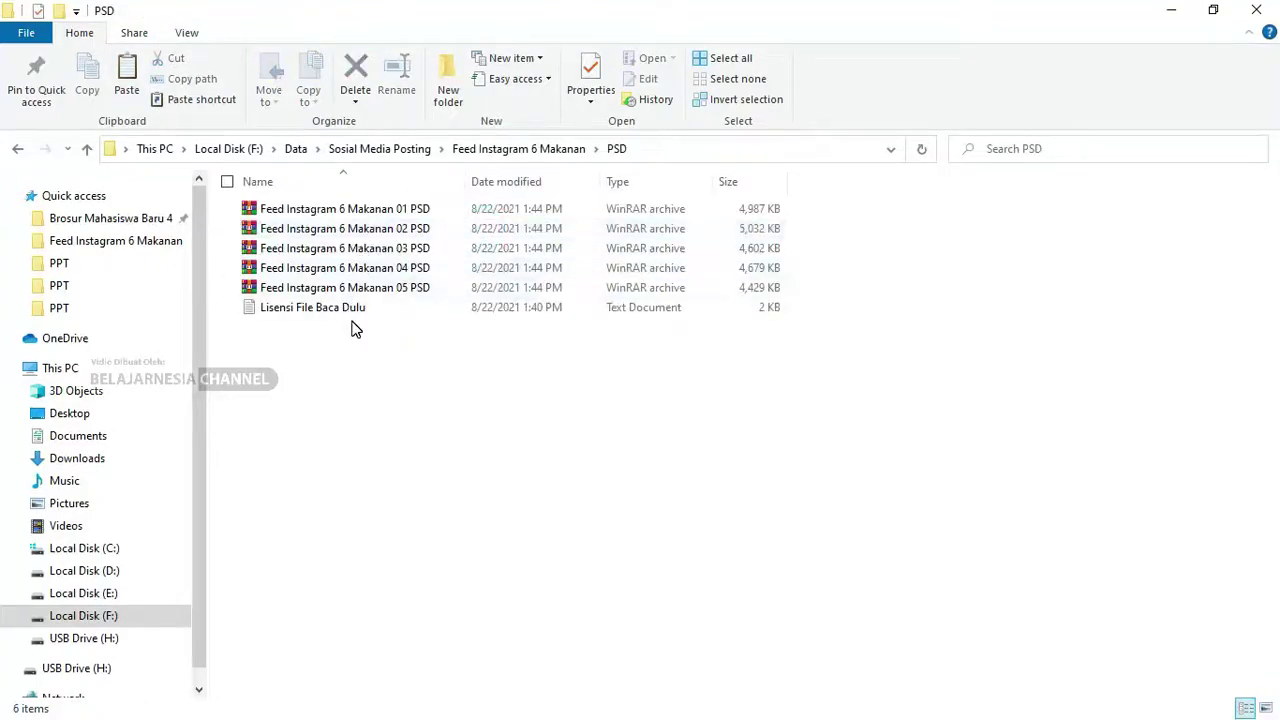
key(BackSpace)
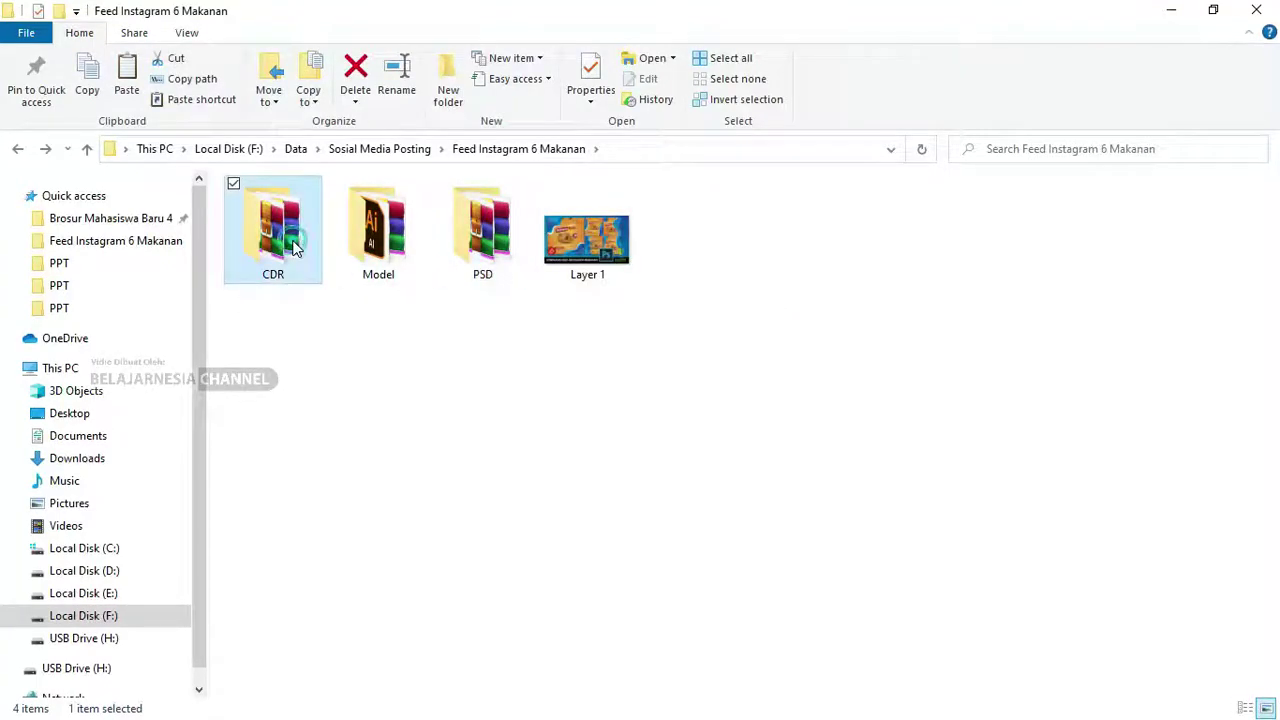
double_click(289, 245)
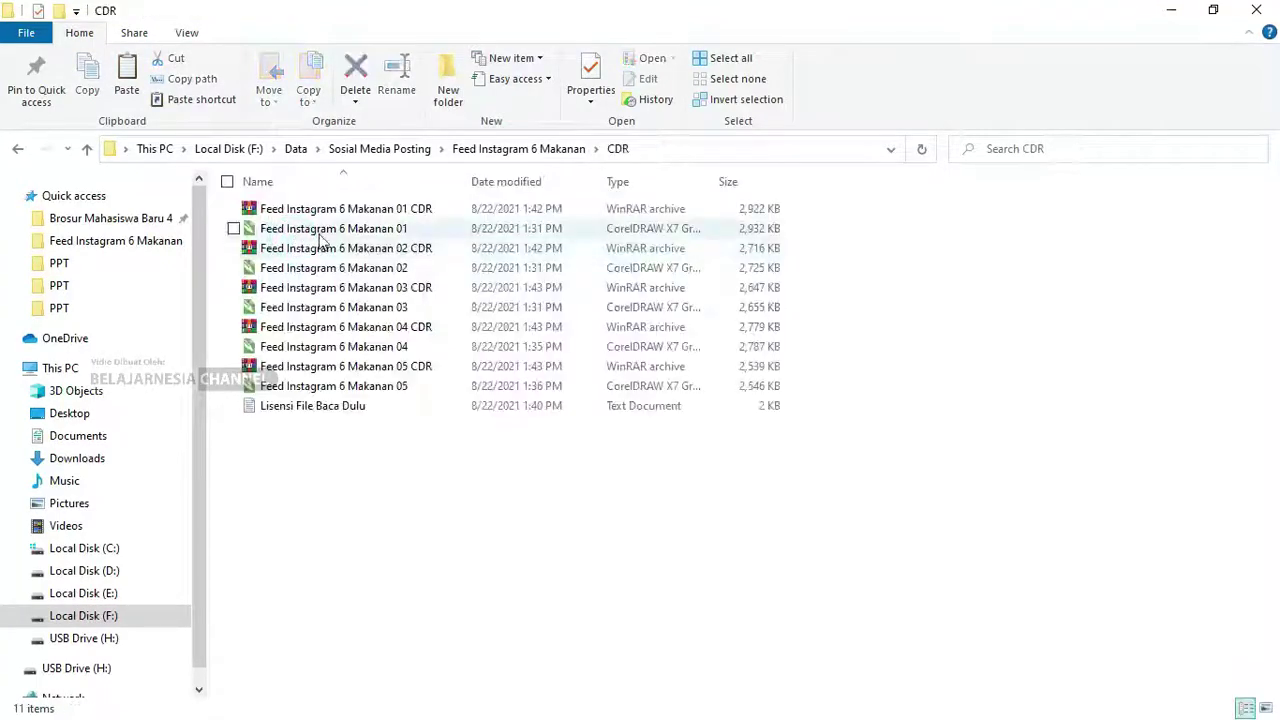
Open Feed Instagram 6 Makanan 01 in CorelDRAW X7 from its context menu
click(395, 230)
click(443, 457)
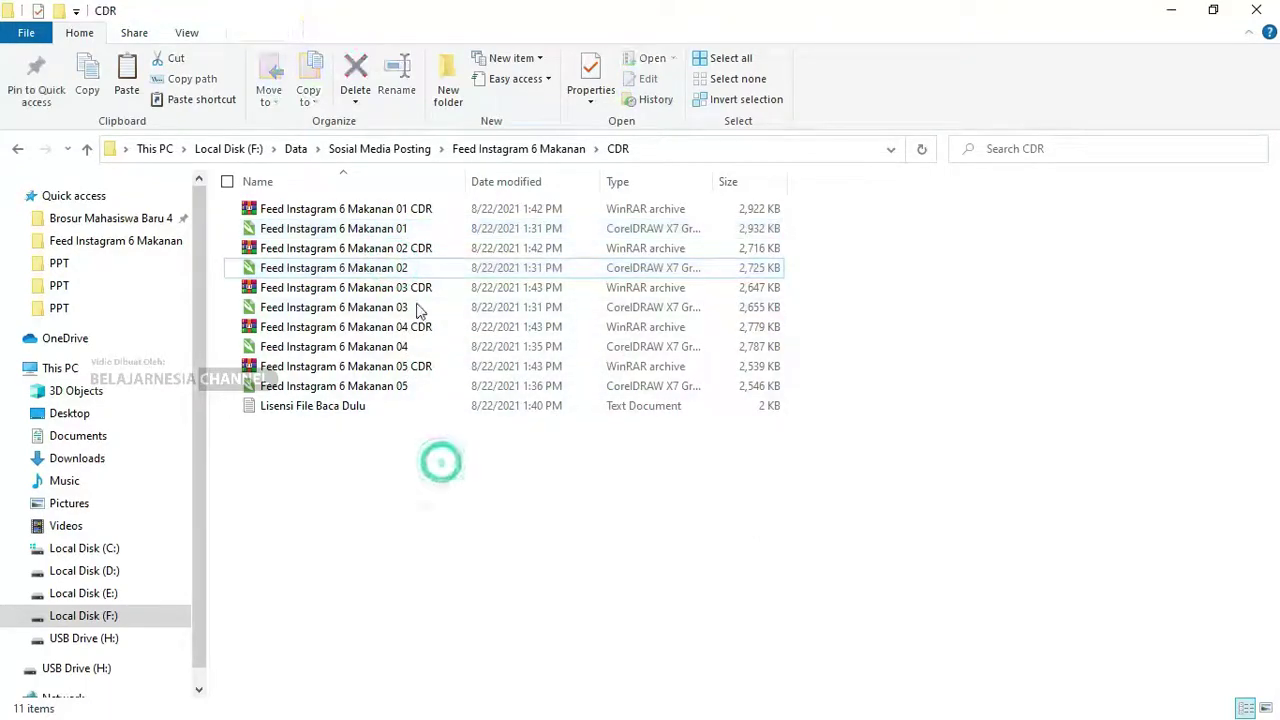
click(382, 238)
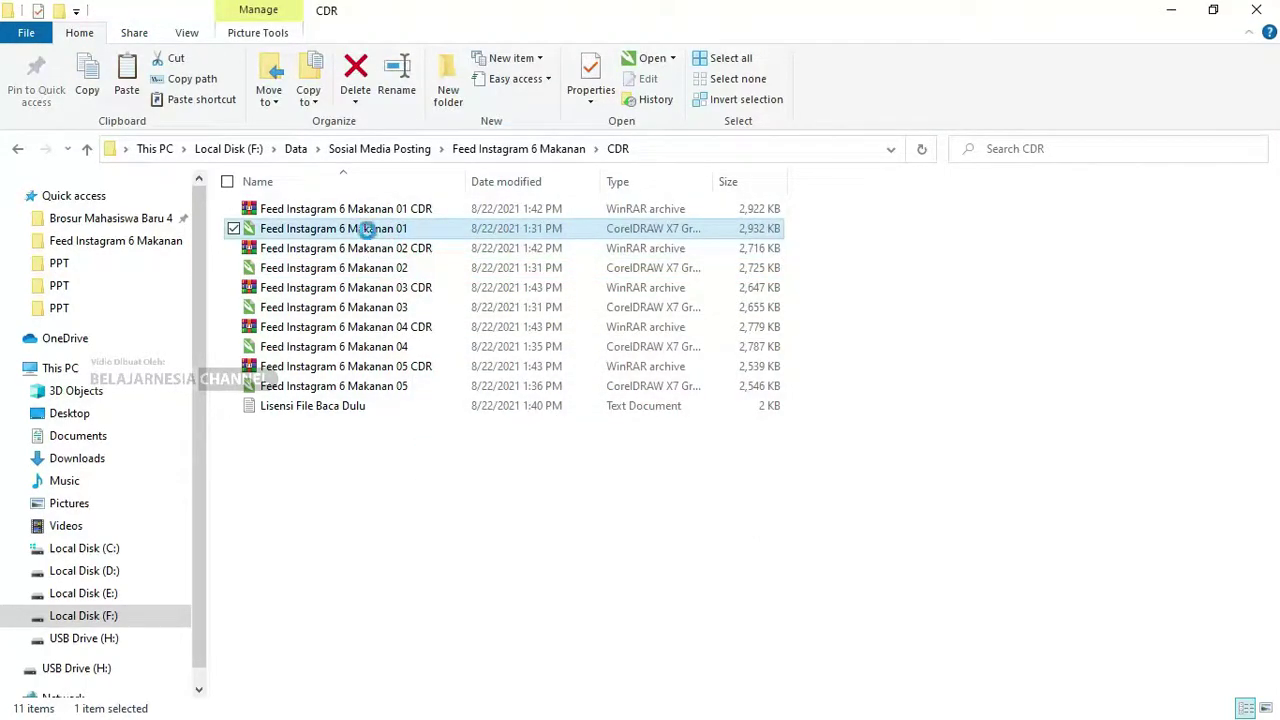
right_click(367, 229)
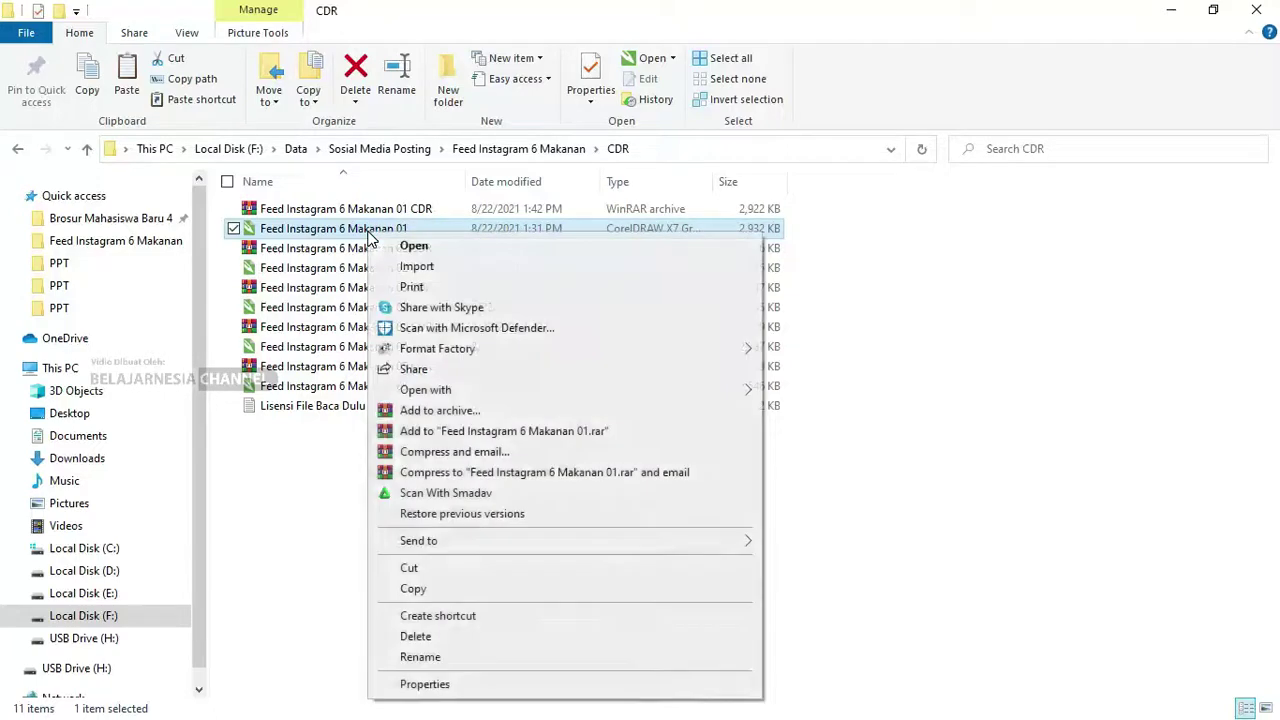
click(405, 247)
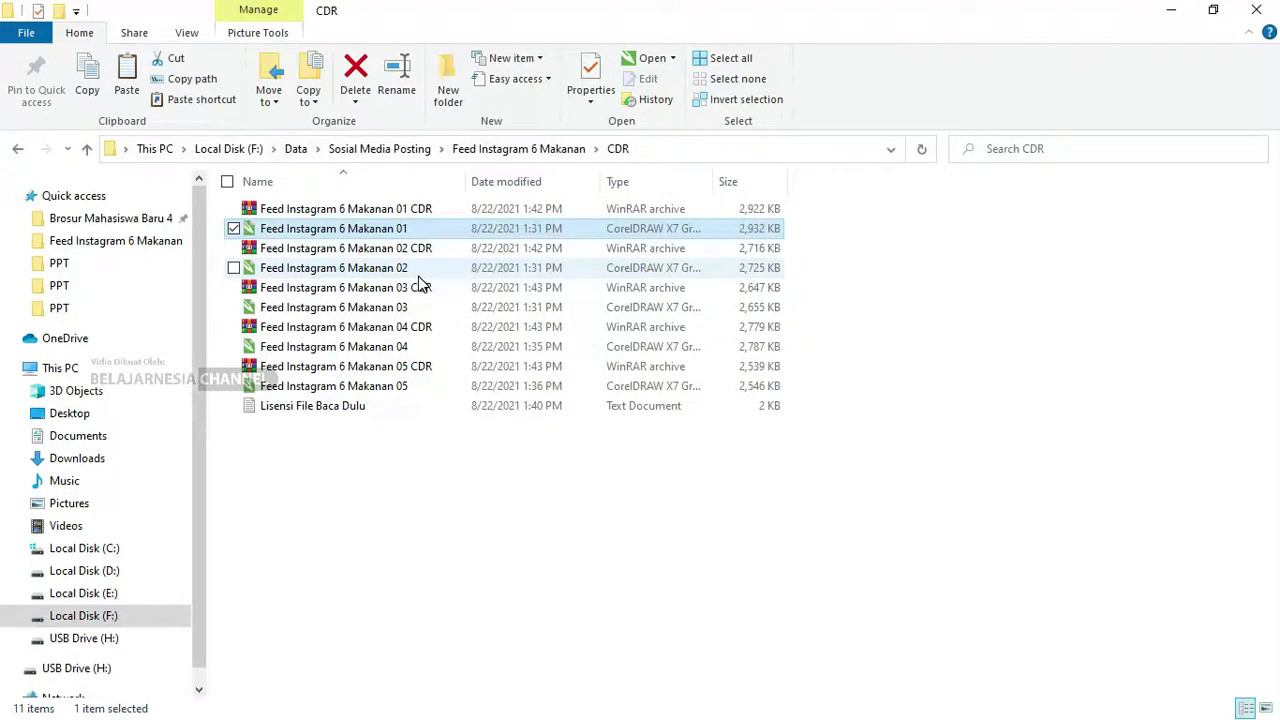
double_click(340, 406)
scroll(485, 263, down, 3)
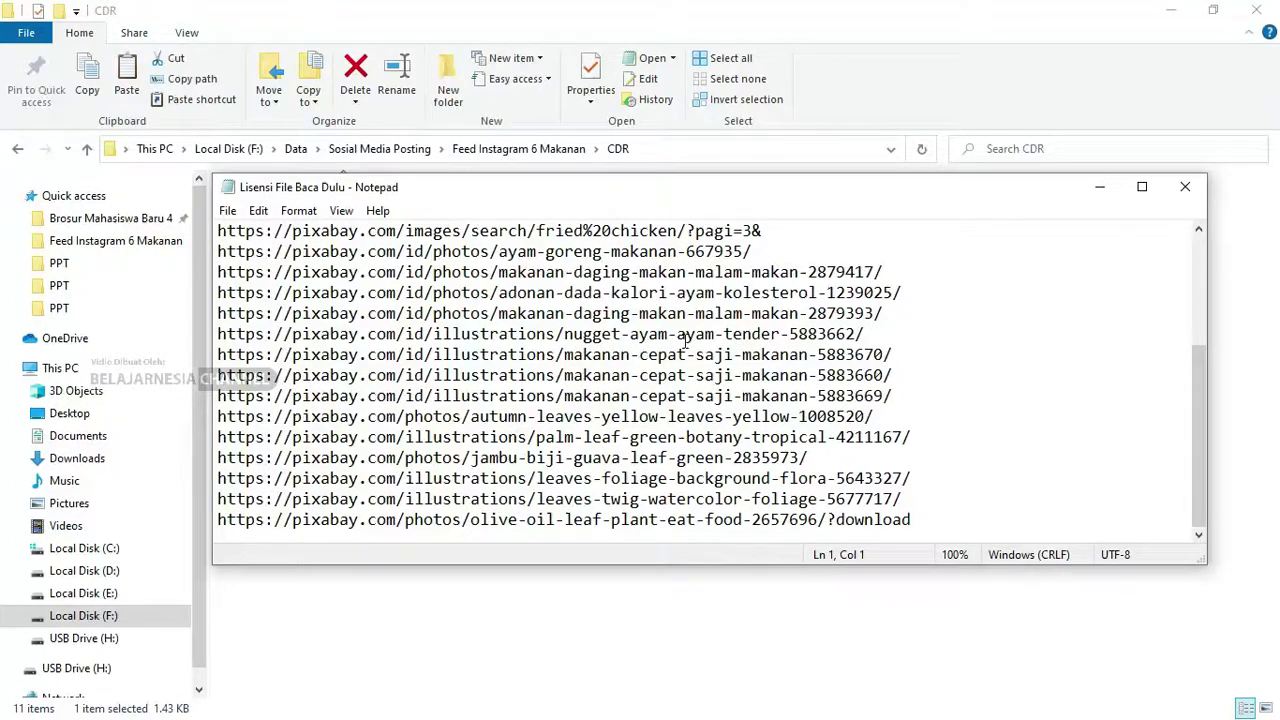
drag(920, 519, 222, 252)
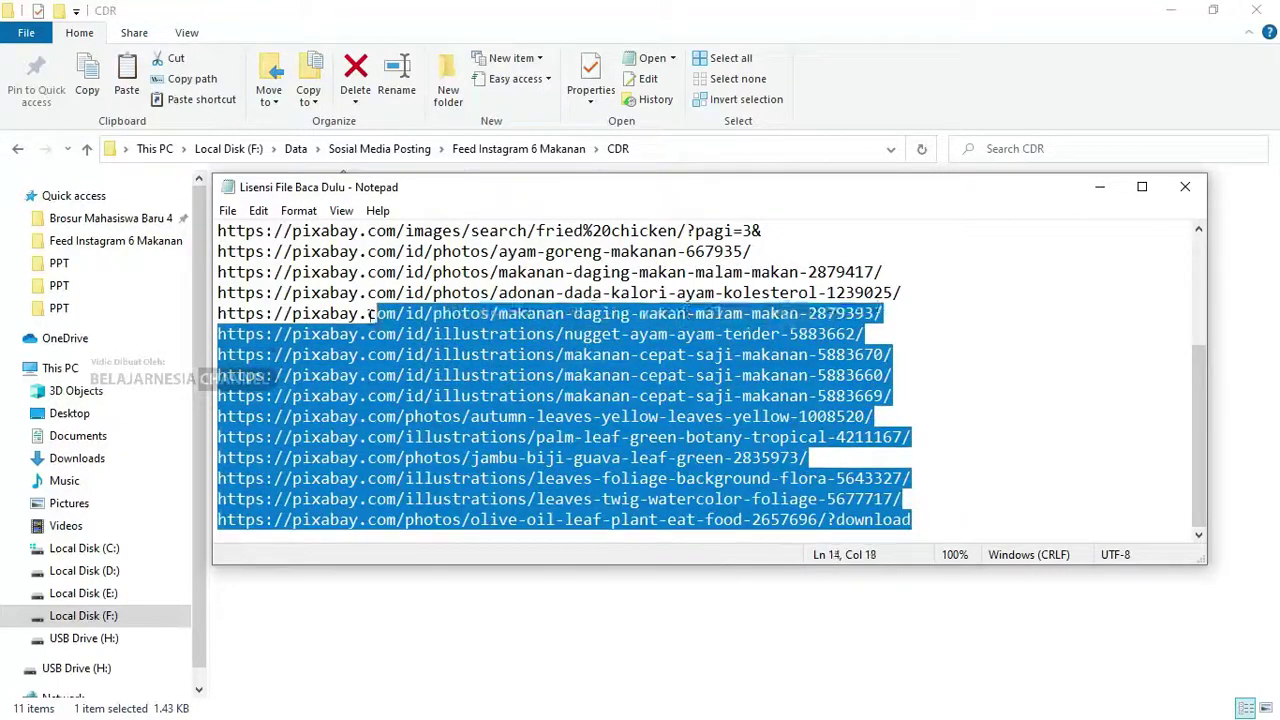
scroll(388, 332, up, 3)
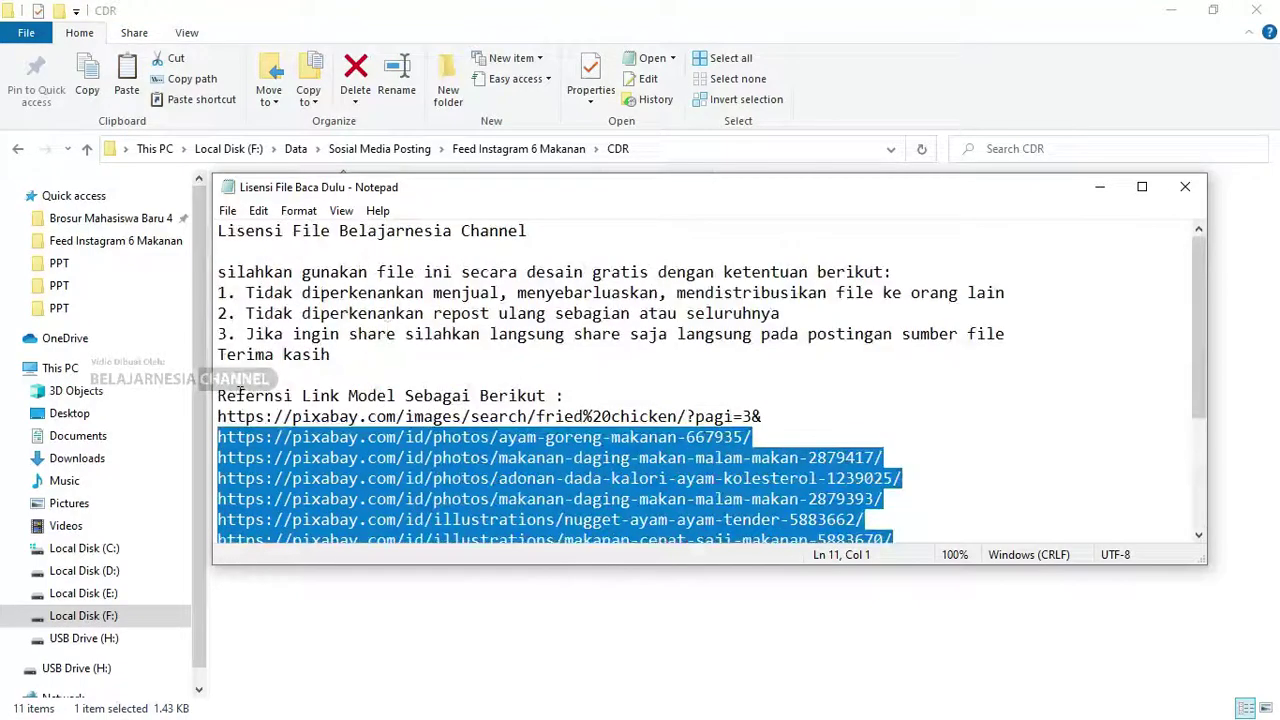
click(366, 437)
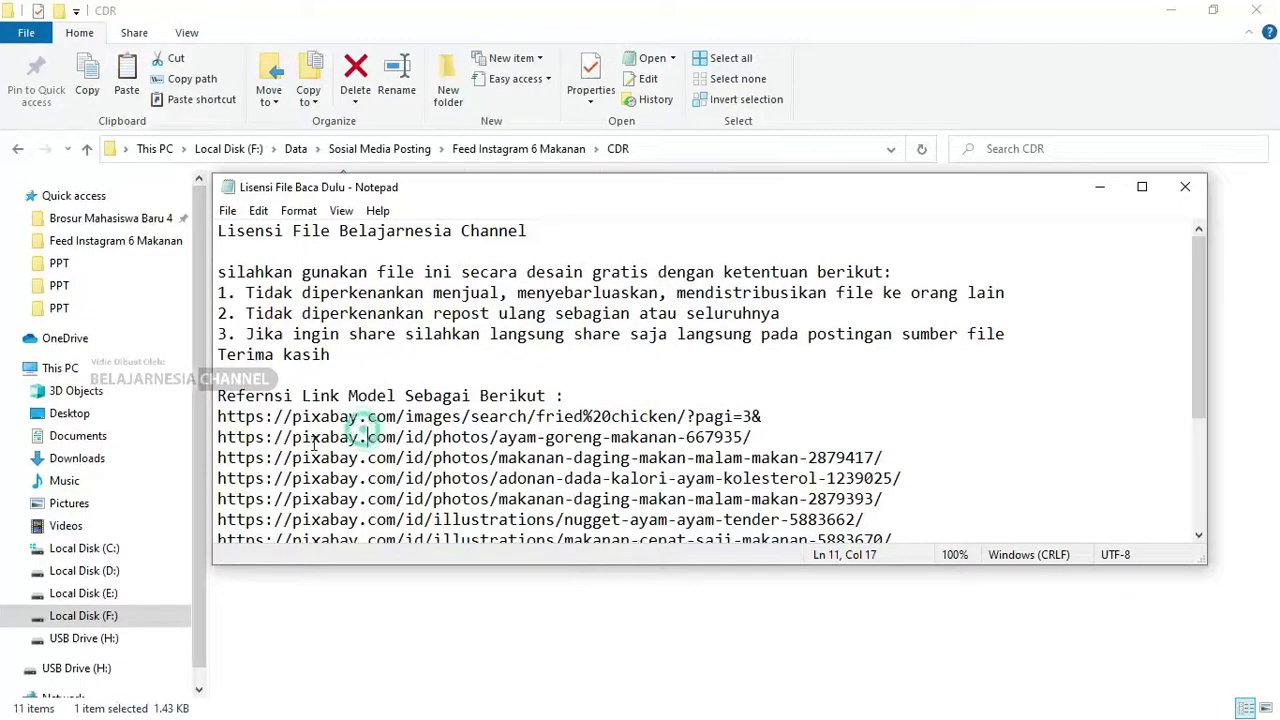
click(1185, 187)
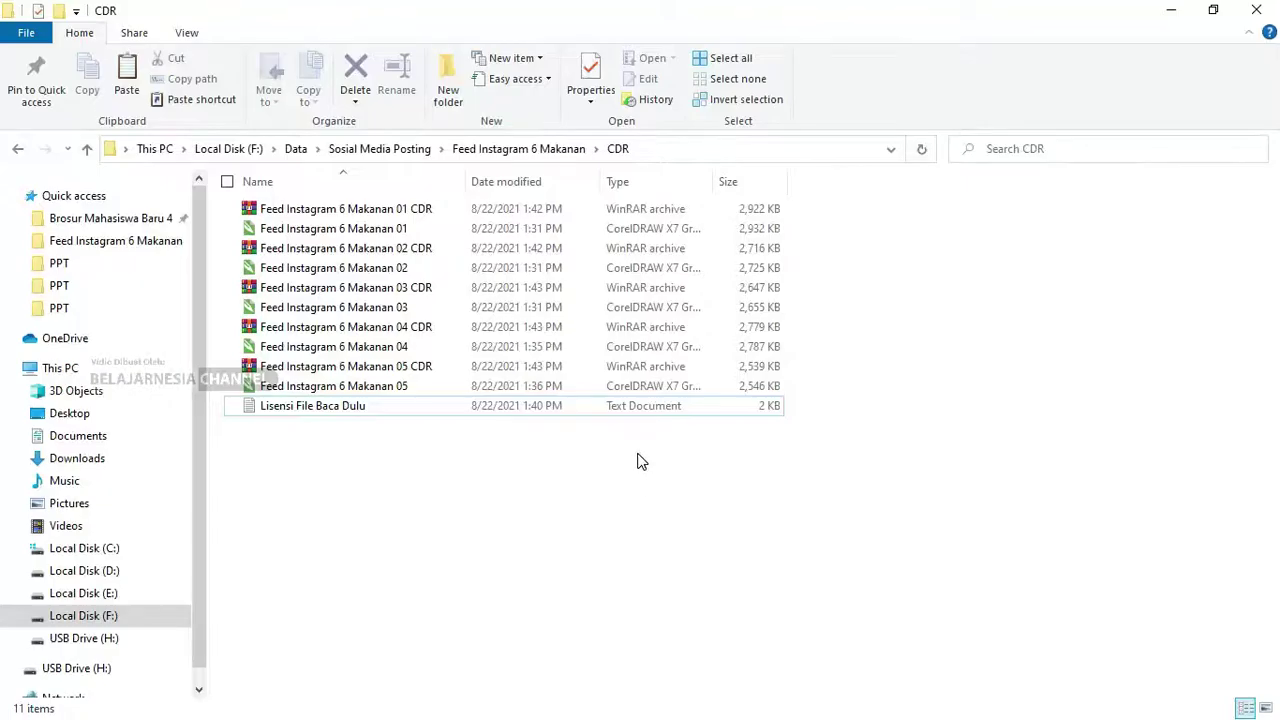
Bring CorelDRAW X7 forward and zoom in on the Delicious Menu template
key(alt+Tab)
key(z)
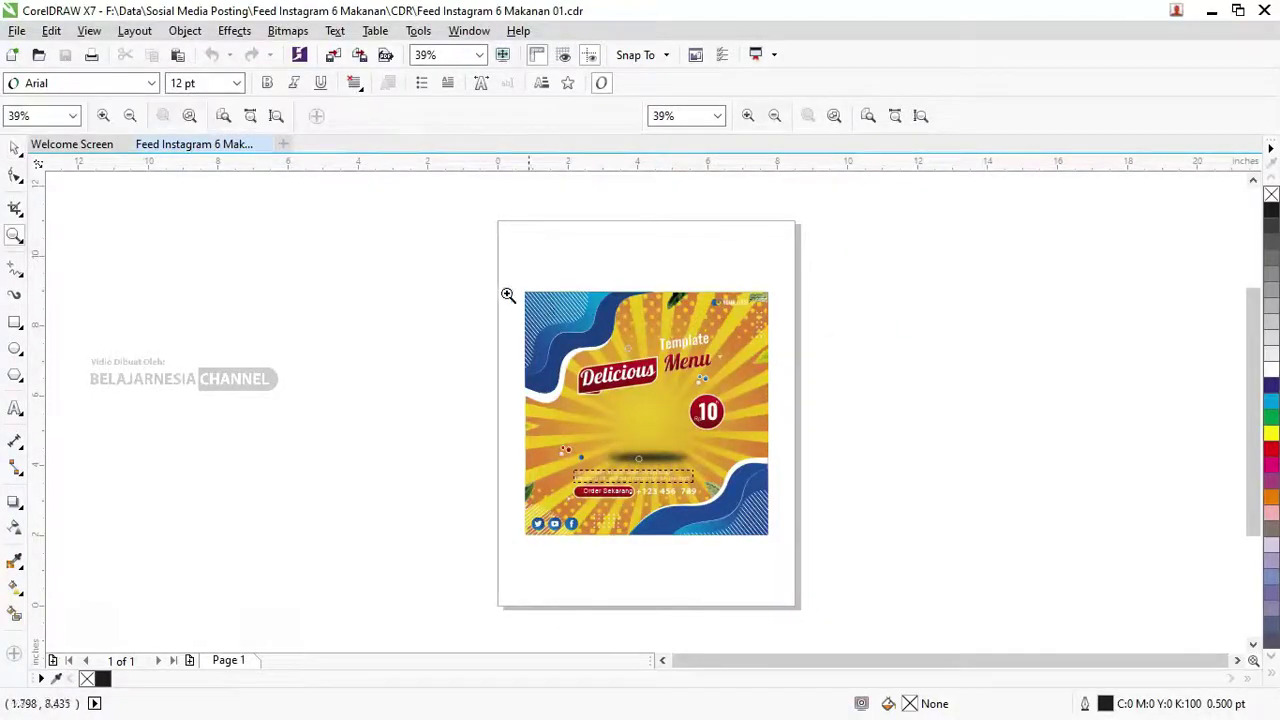
drag(438, 270, 850, 550)
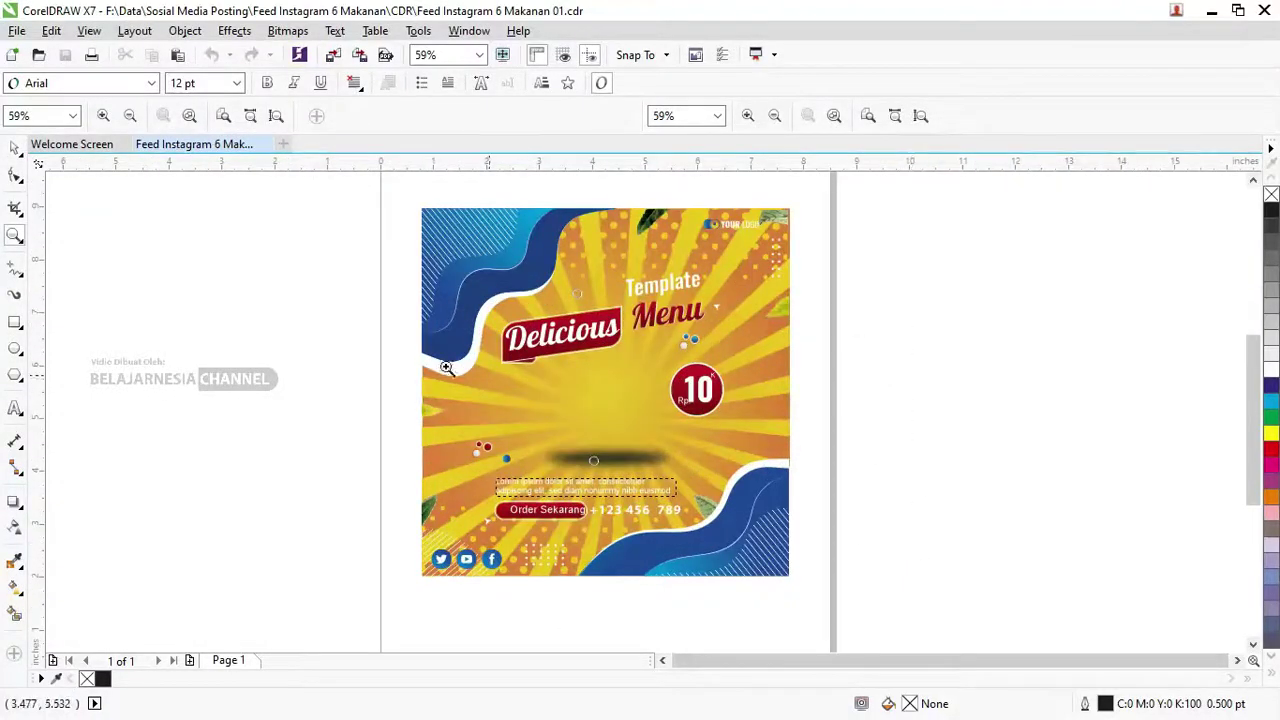
Select the template's background group, try node editing, and undo the trial changes
click(14, 147)
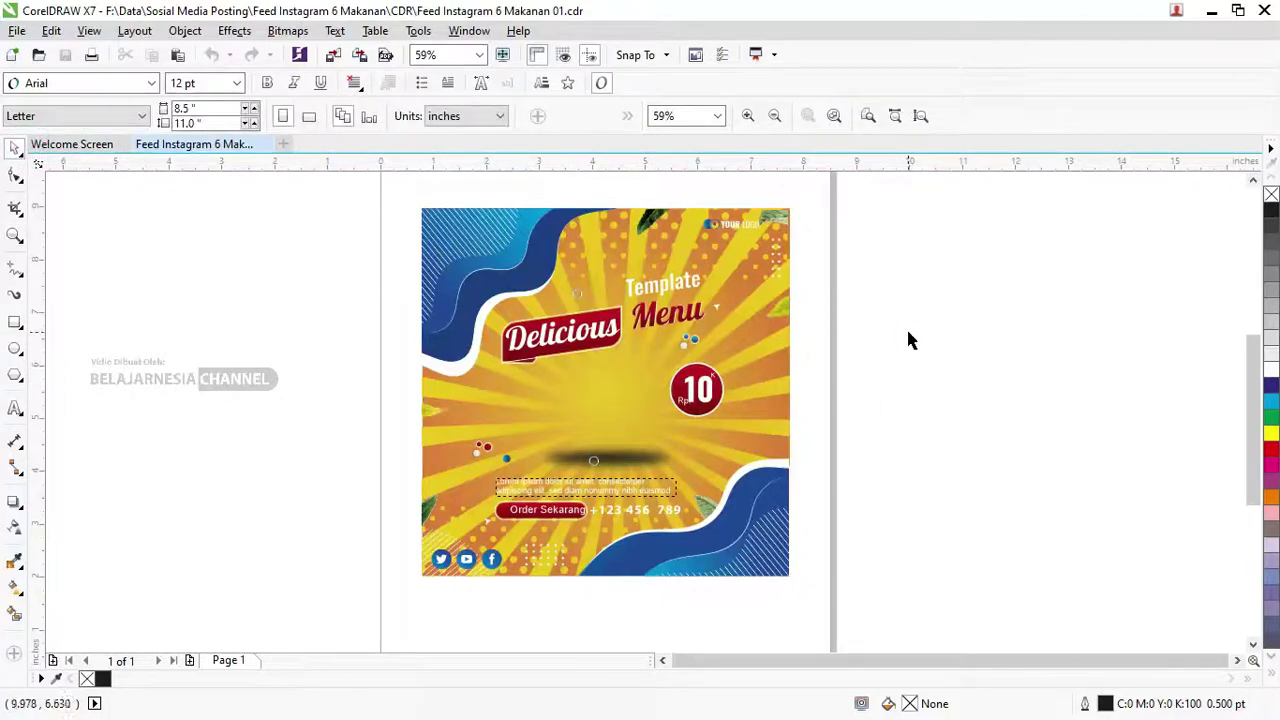
click(712, 268)
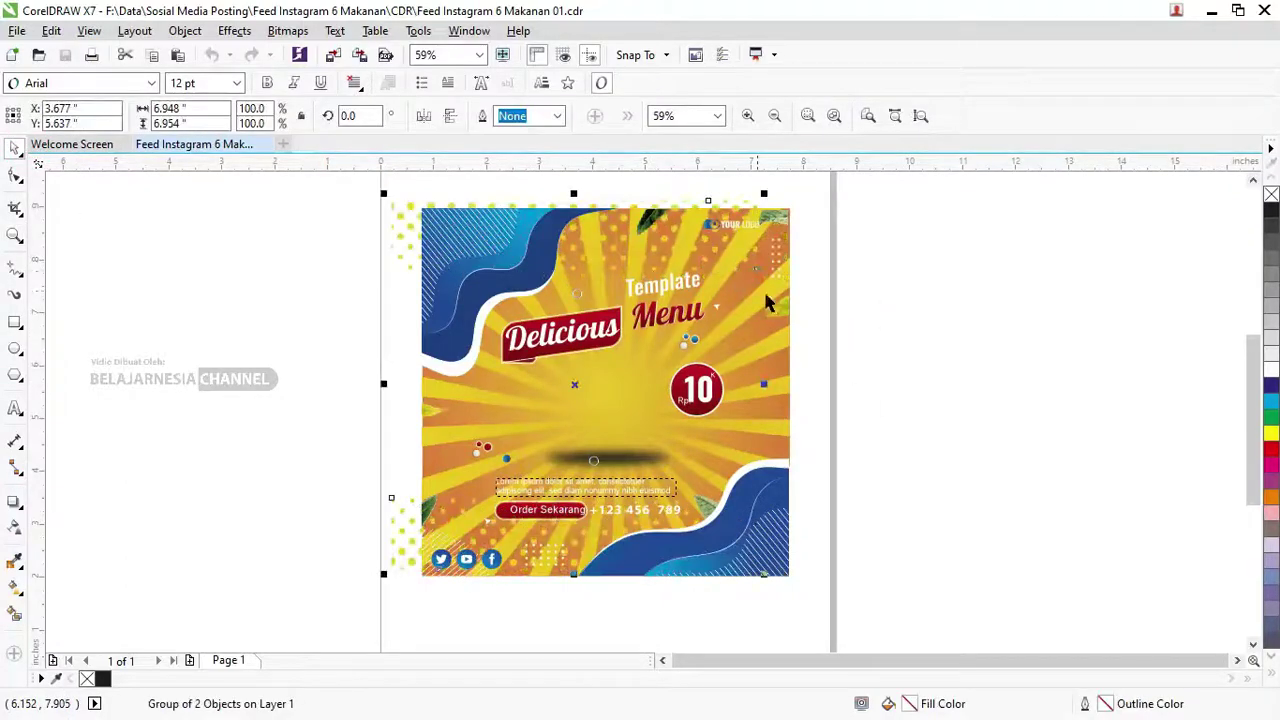
key(ctrl+z)
double_click(735, 320)
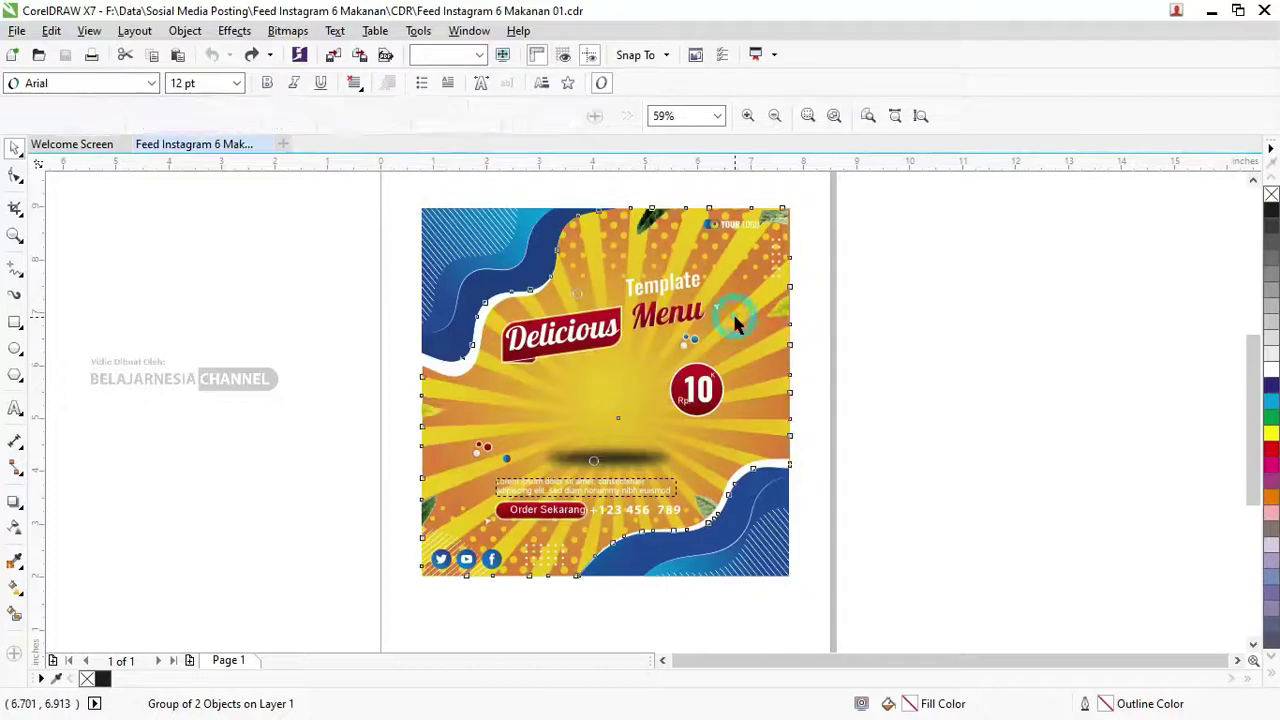
key(ctrl+shift+z)
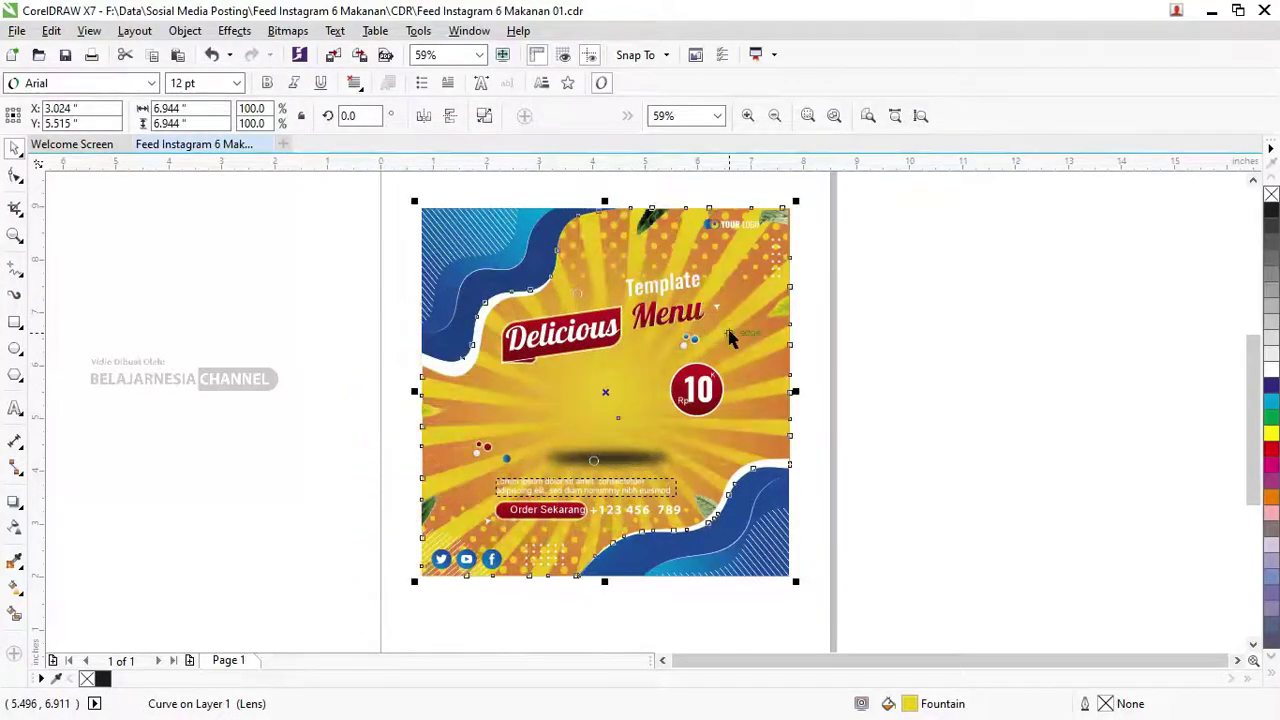
key(ctrl+z)
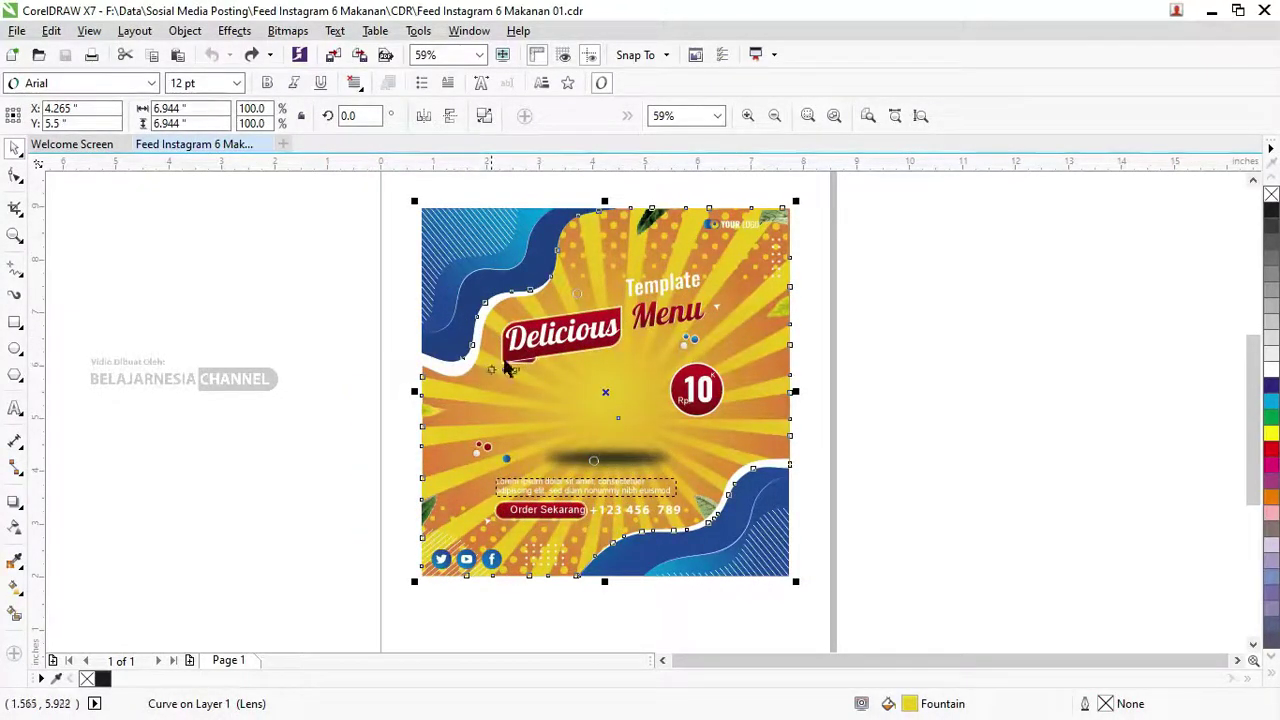
scroll(520, 365, up, 3)
scroll(540, 360, down, 3)
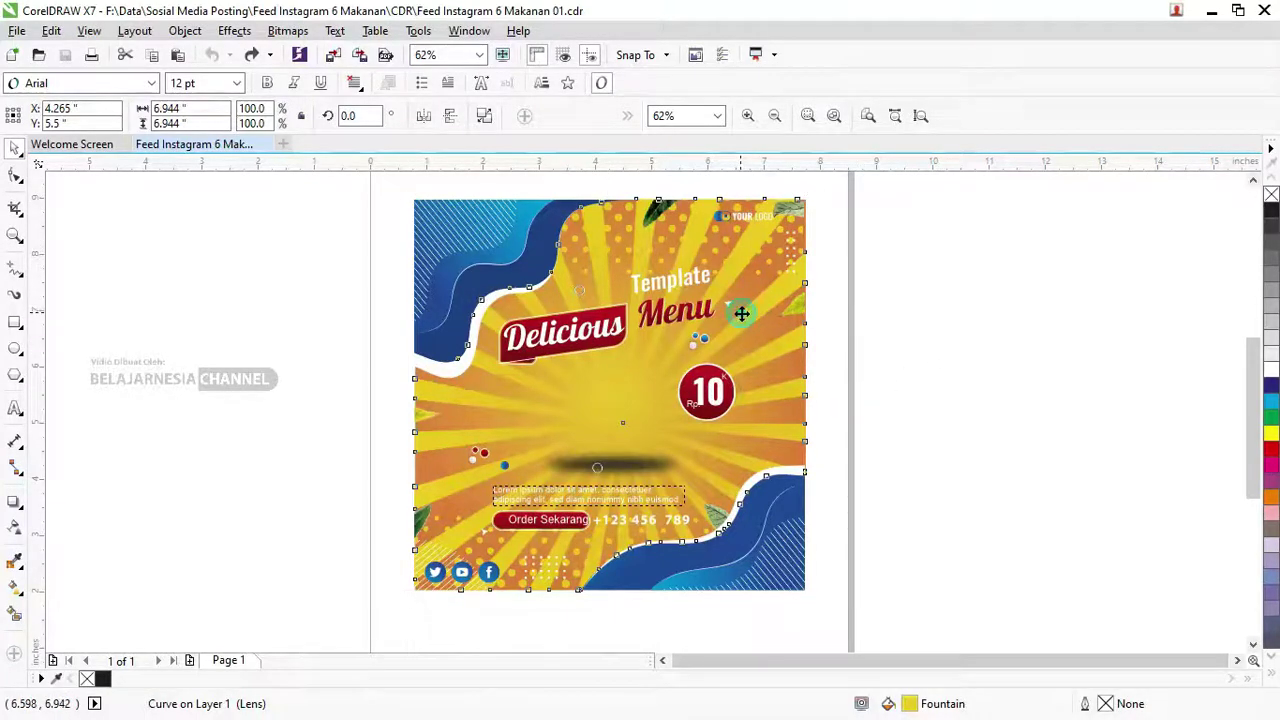
Test moving the curly arrow and leaf bitmap off the page, undoing both moves
drag(740, 316, 962, 322)
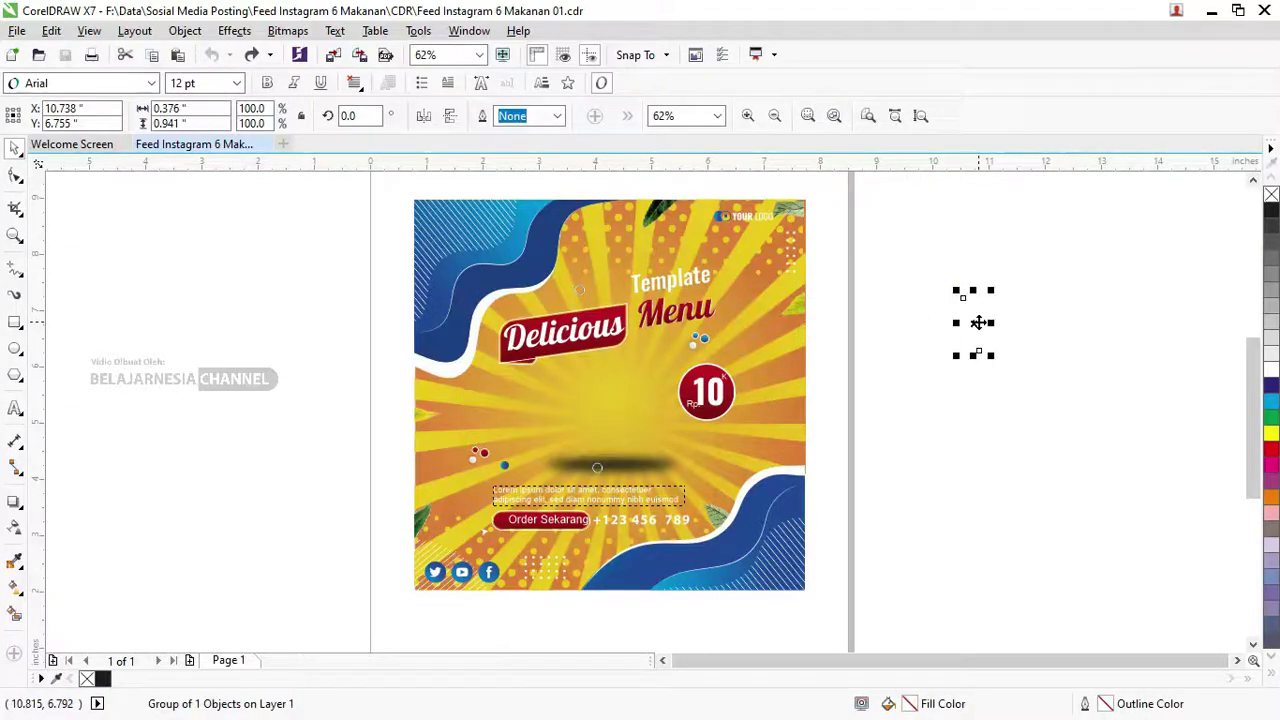
key(ctrl+z)
click(800, 310)
drag(800, 310, 986, 306)
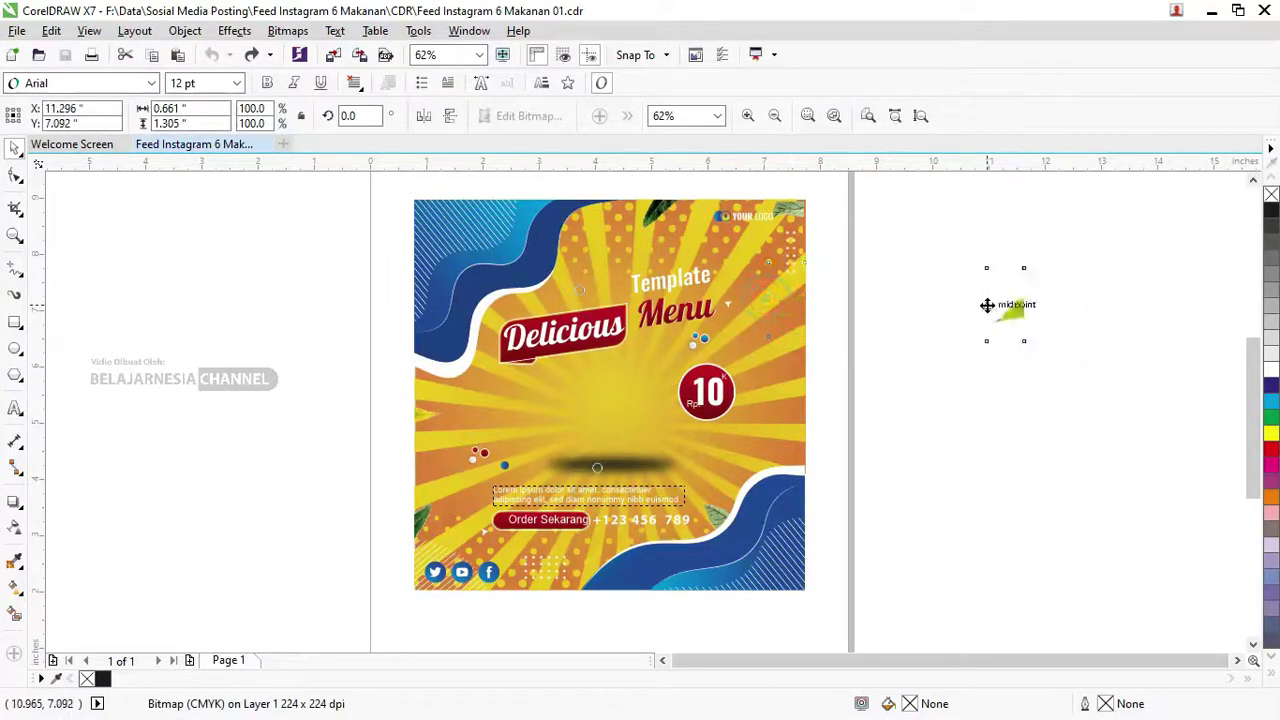
key(ctrl+z)
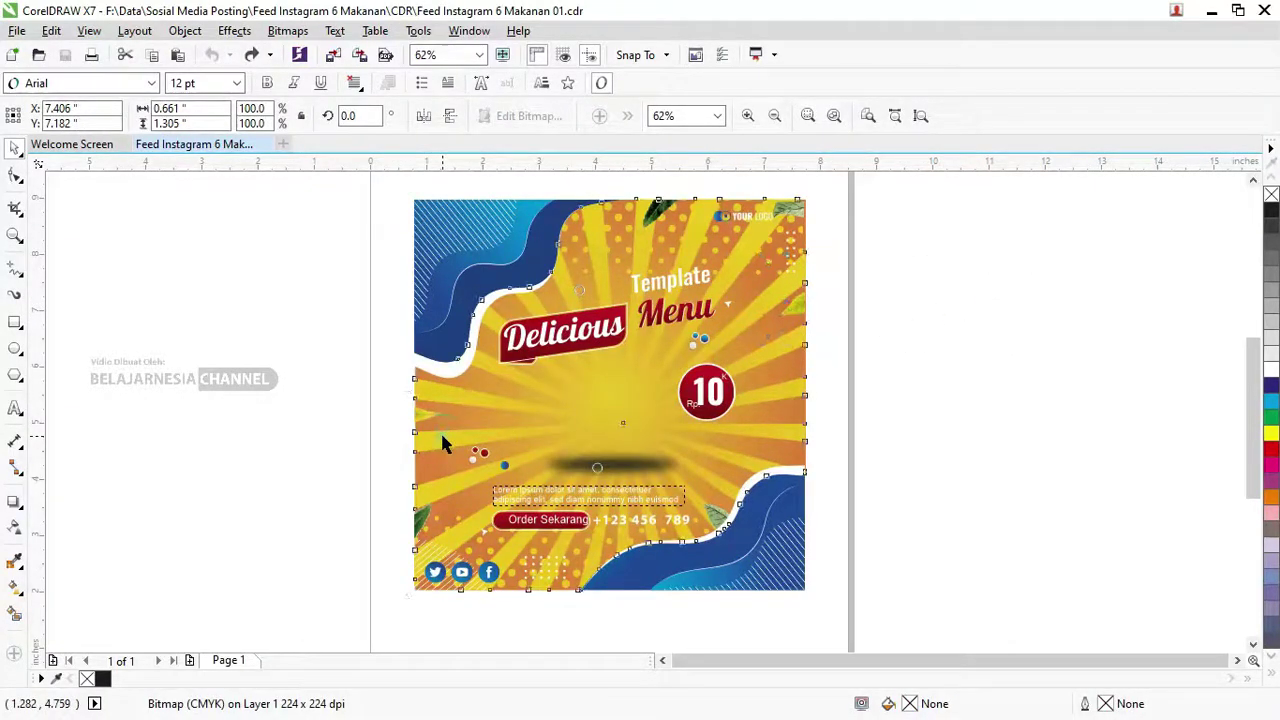
Drag the yellow sunburst ray shape out to the right of the page
drag(440, 443, 862, 517)
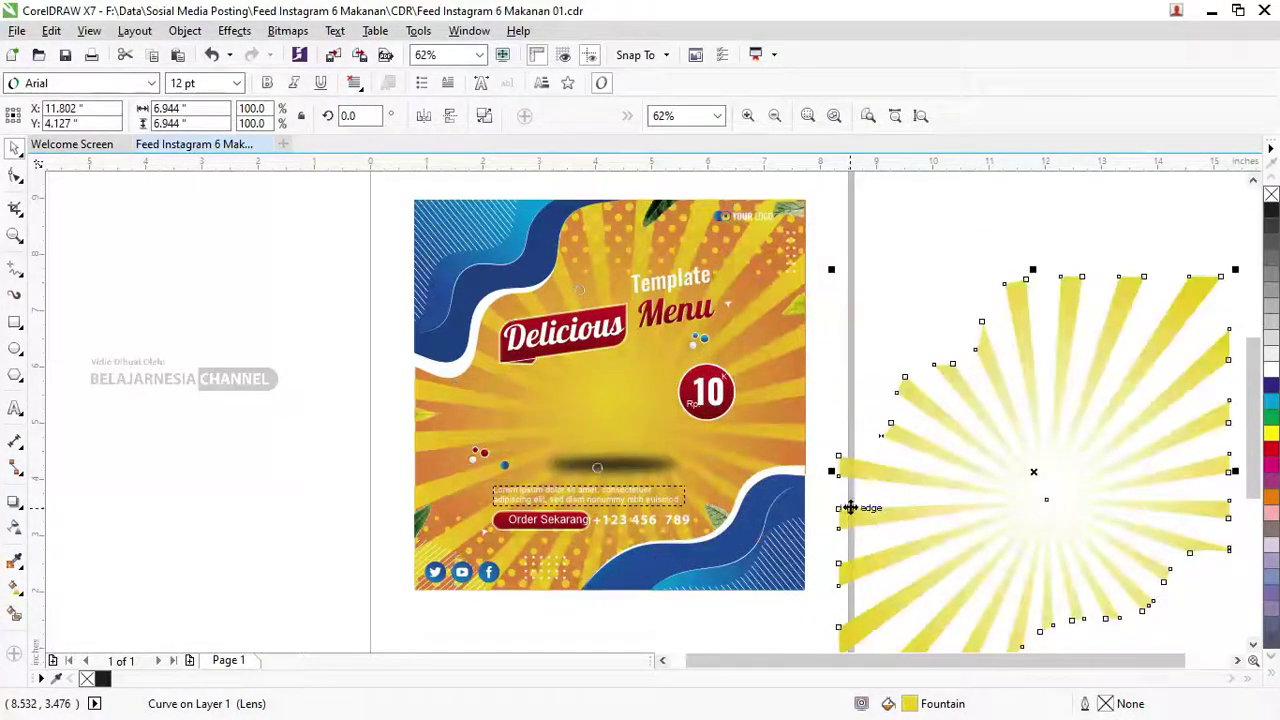
drag(415, 450, 354, 471)
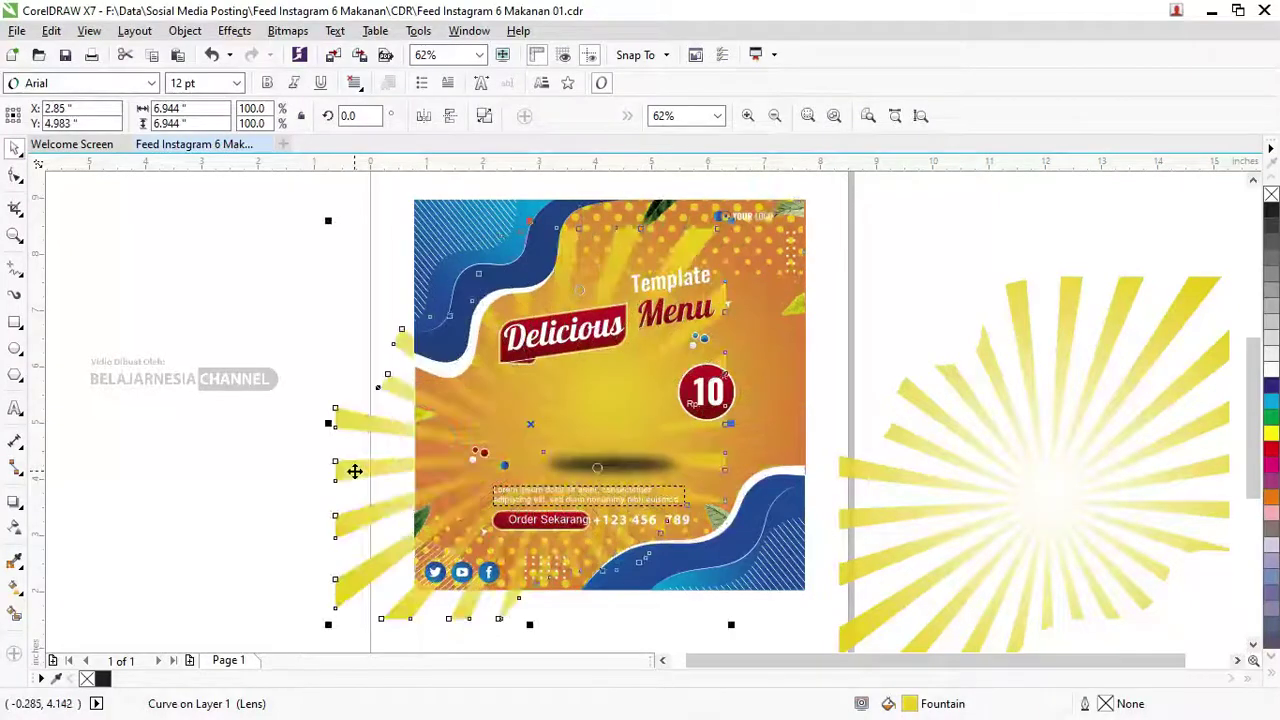
click(971, 400)
drag(971, 400, 1153, 400)
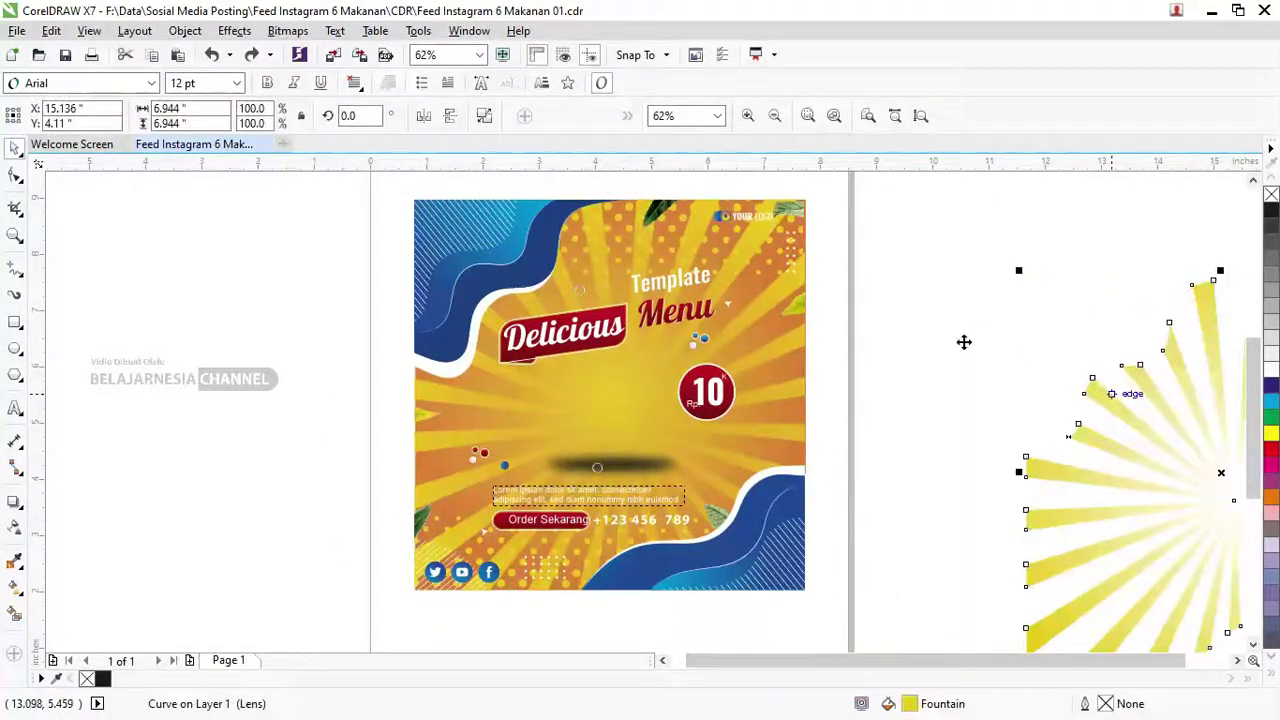
key(Escape)
drag(420, 442, 928, 377)
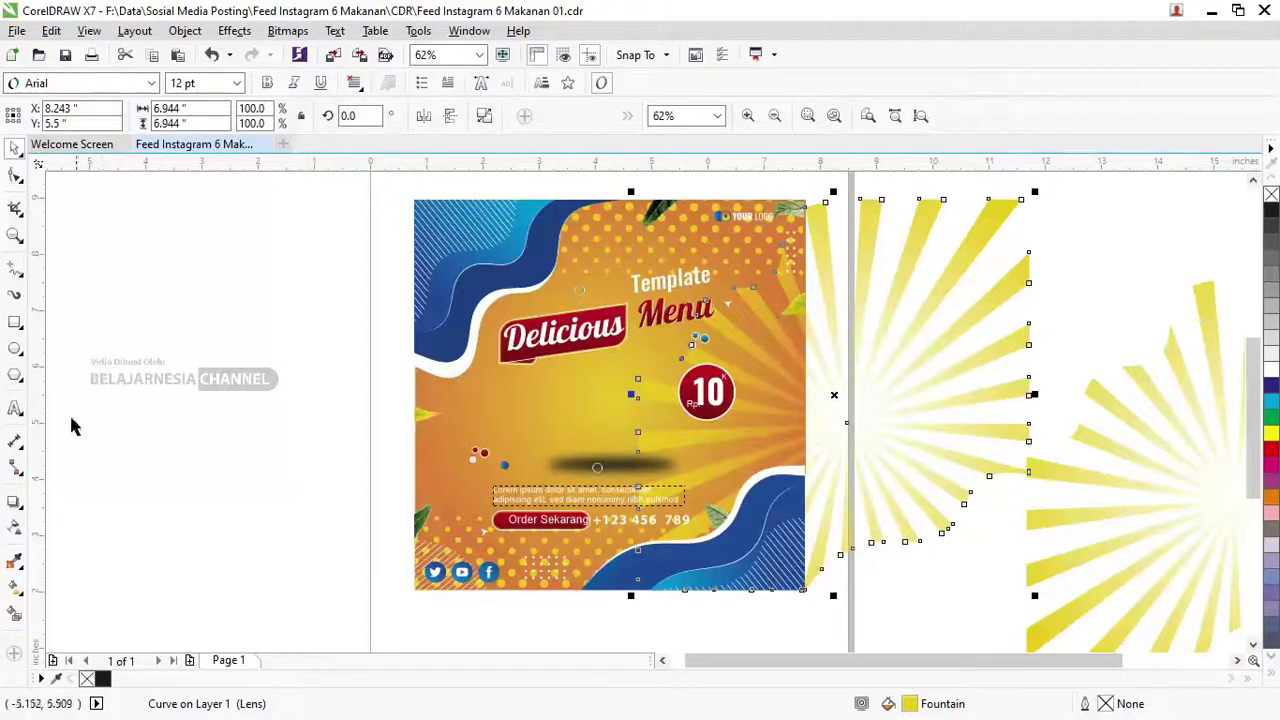
Use the Interactive Fill tool on the sunburst and select a gradient colour stop
click(15, 594)
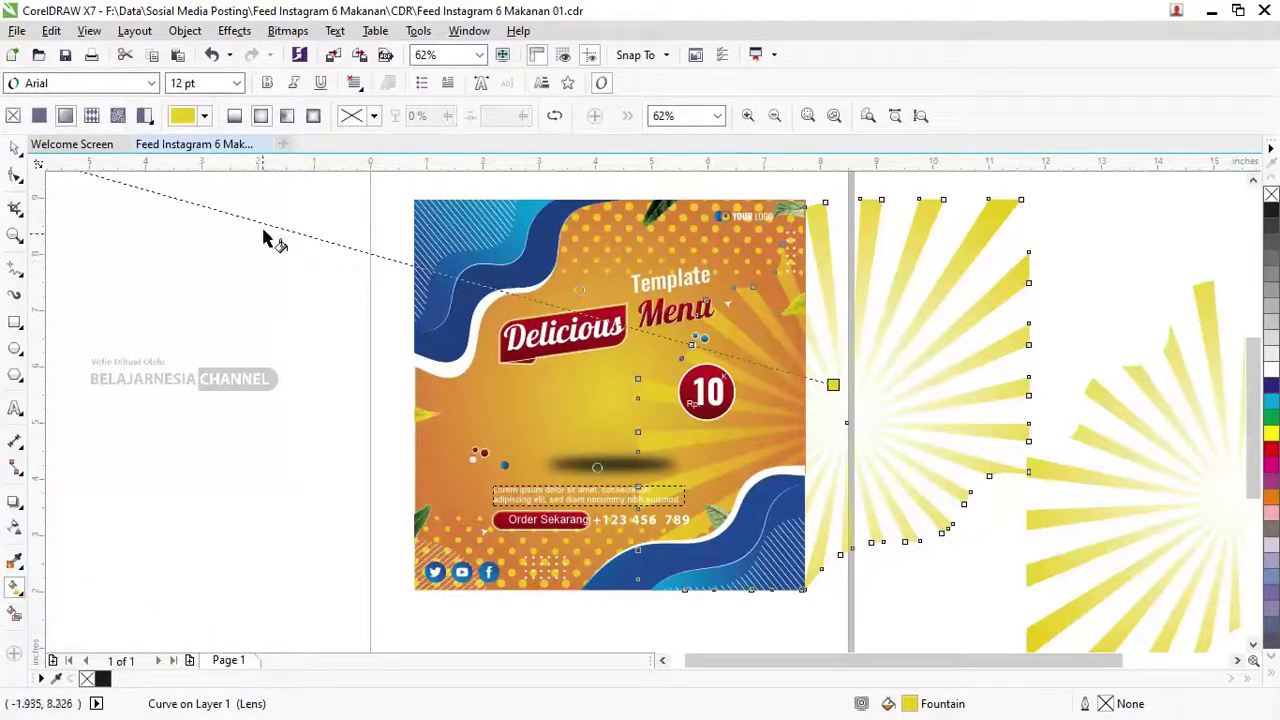
scroll(398, 357, down, 2)
scroll(398, 357, down, 3)
scroll(398, 357, down, 2)
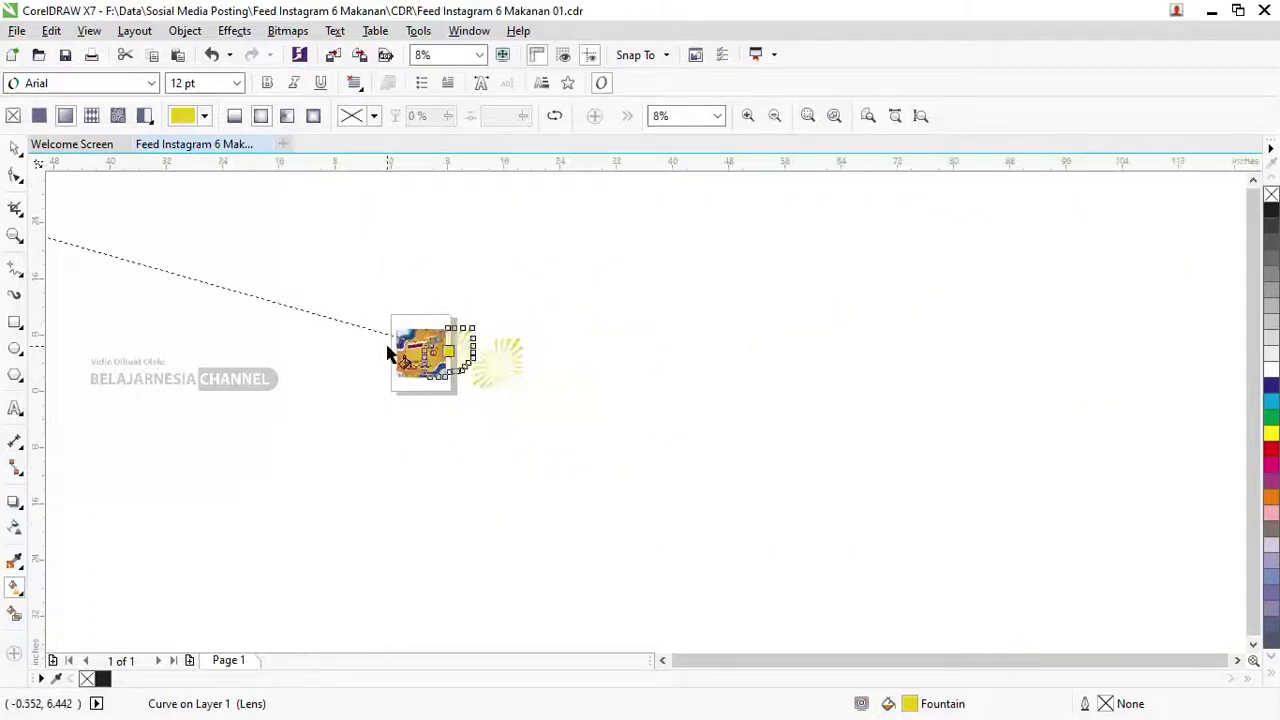
scroll(290, 345, down, 2)
scroll(295, 345, up, 2)
scroll(340, 345, up, 2)
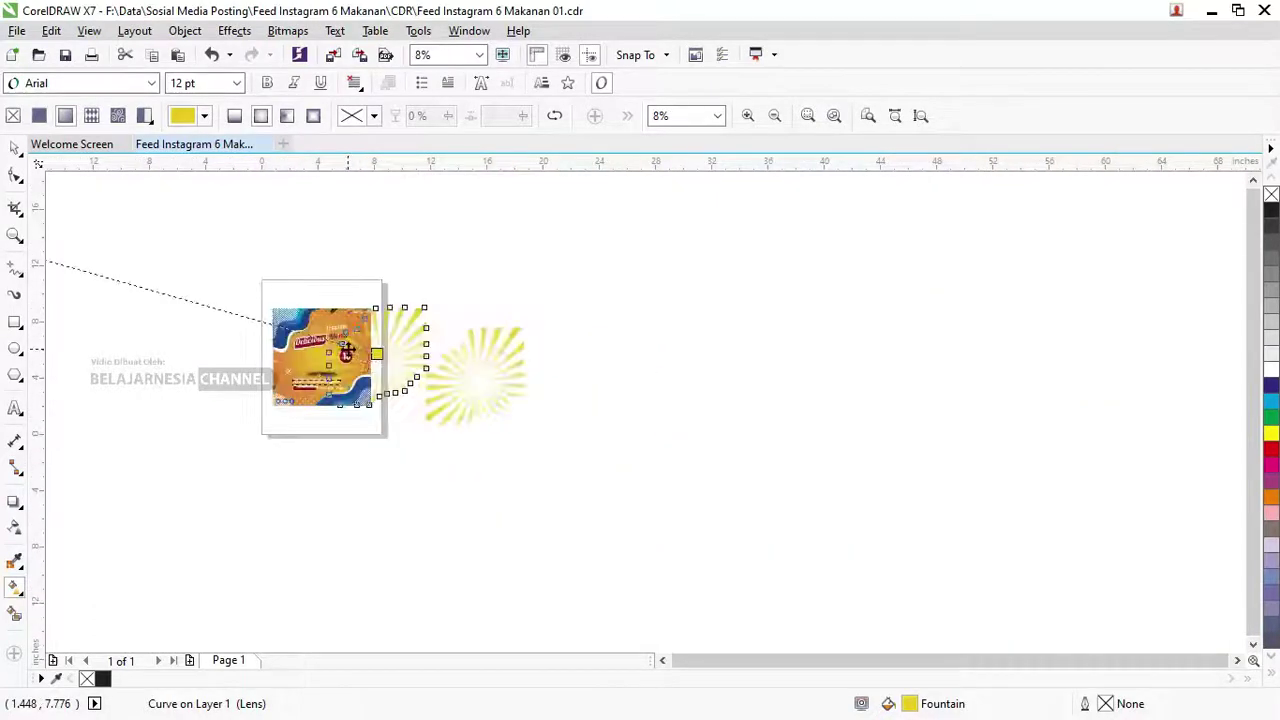
click(417, 368)
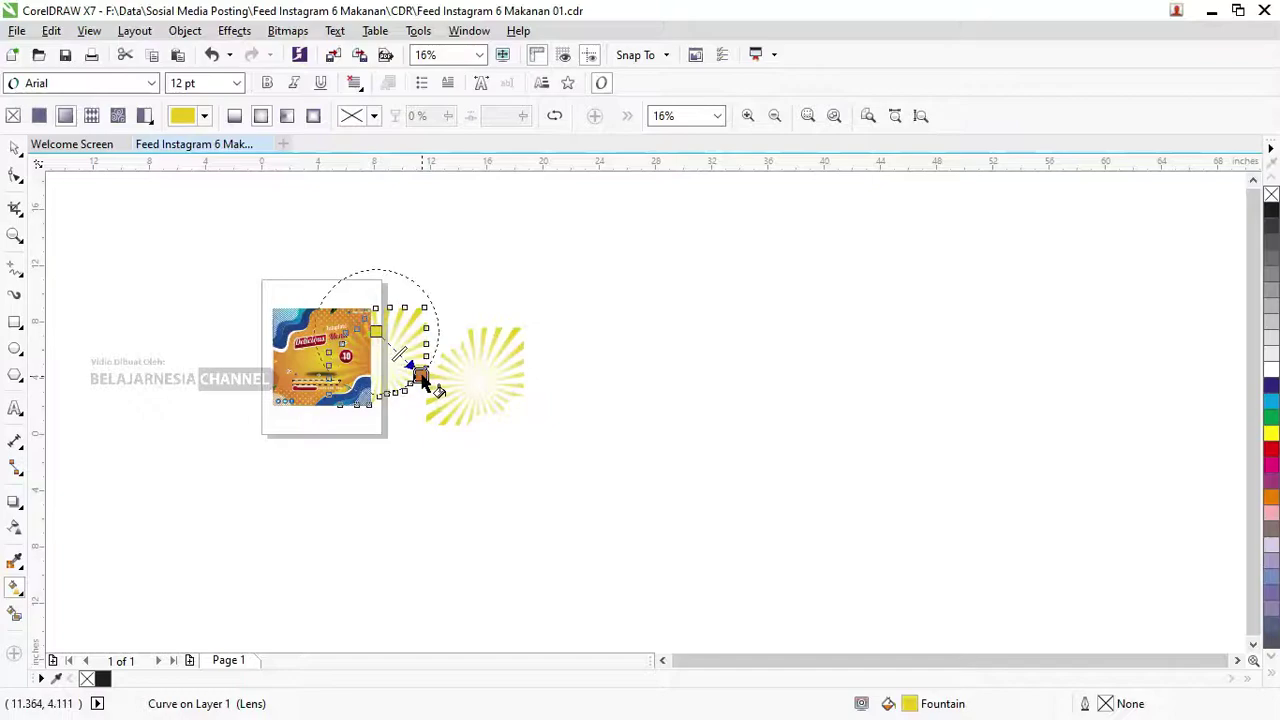
scroll(374, 327, up, 1)
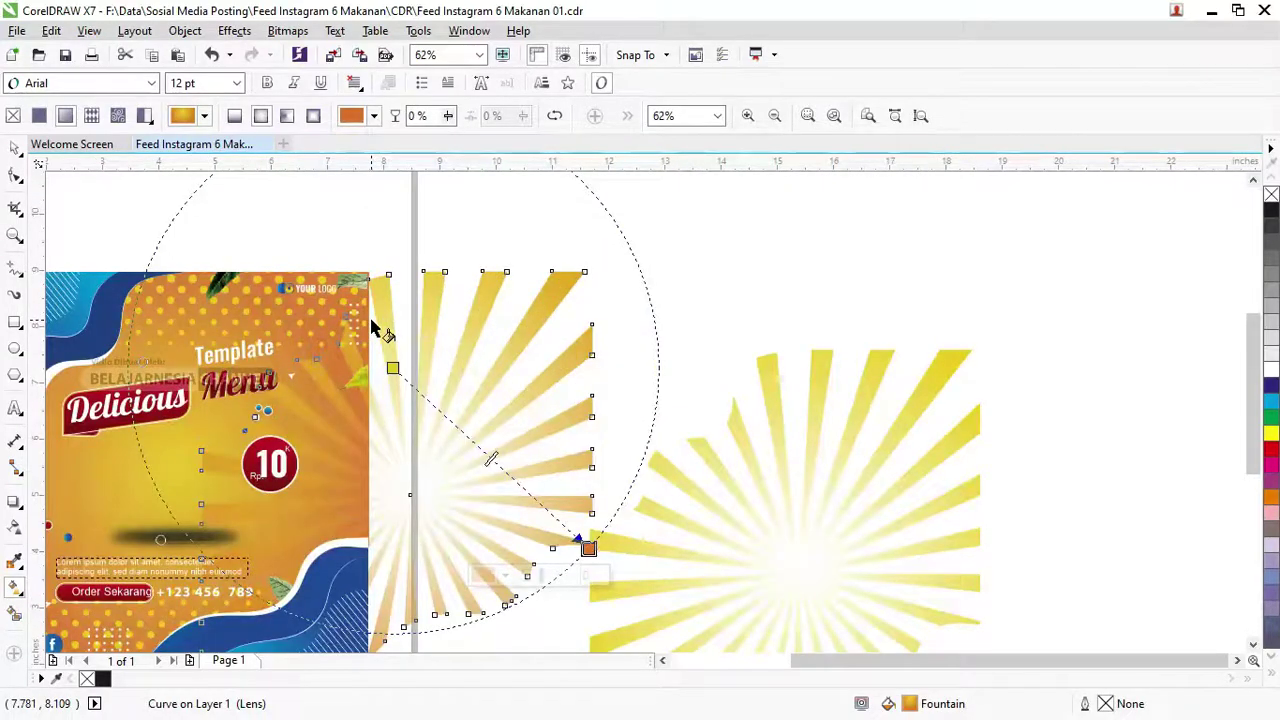
scroll(372, 325, down, 1)
Move the gradient's yellow centre node lower and its orange end node outward
click(396, 388)
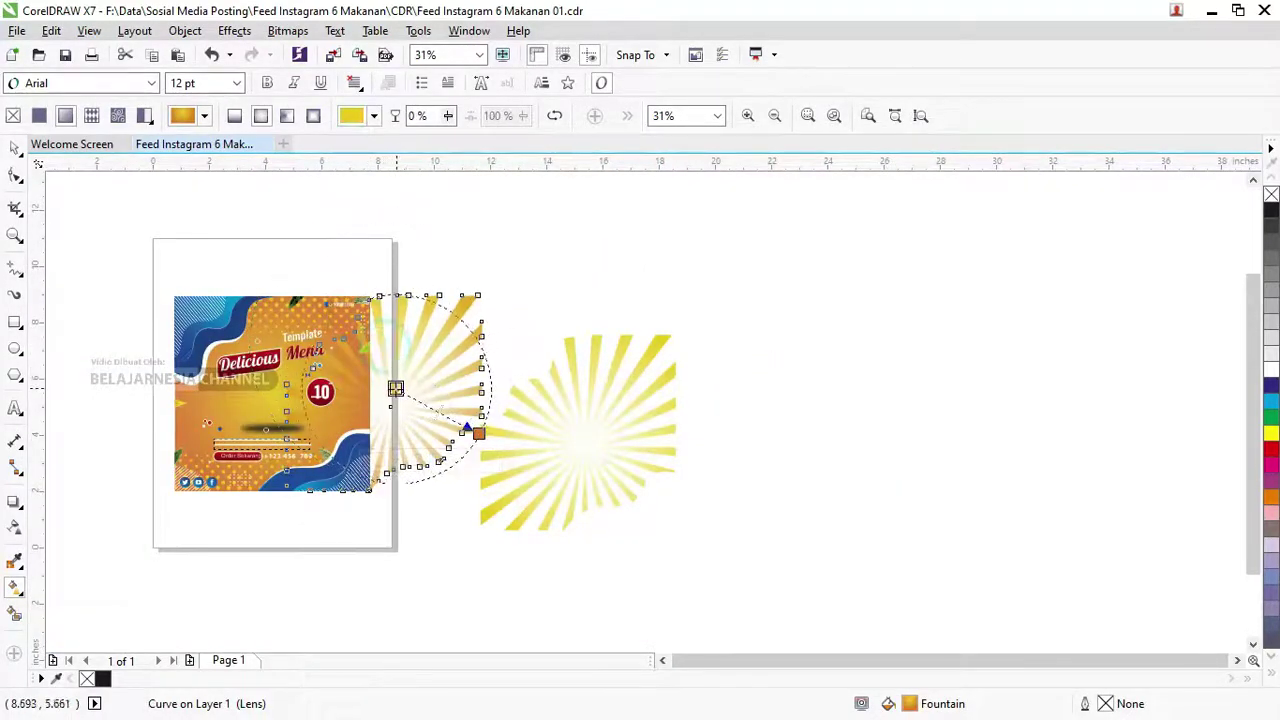
drag(396, 388, 394, 397)
drag(478, 432, 487, 434)
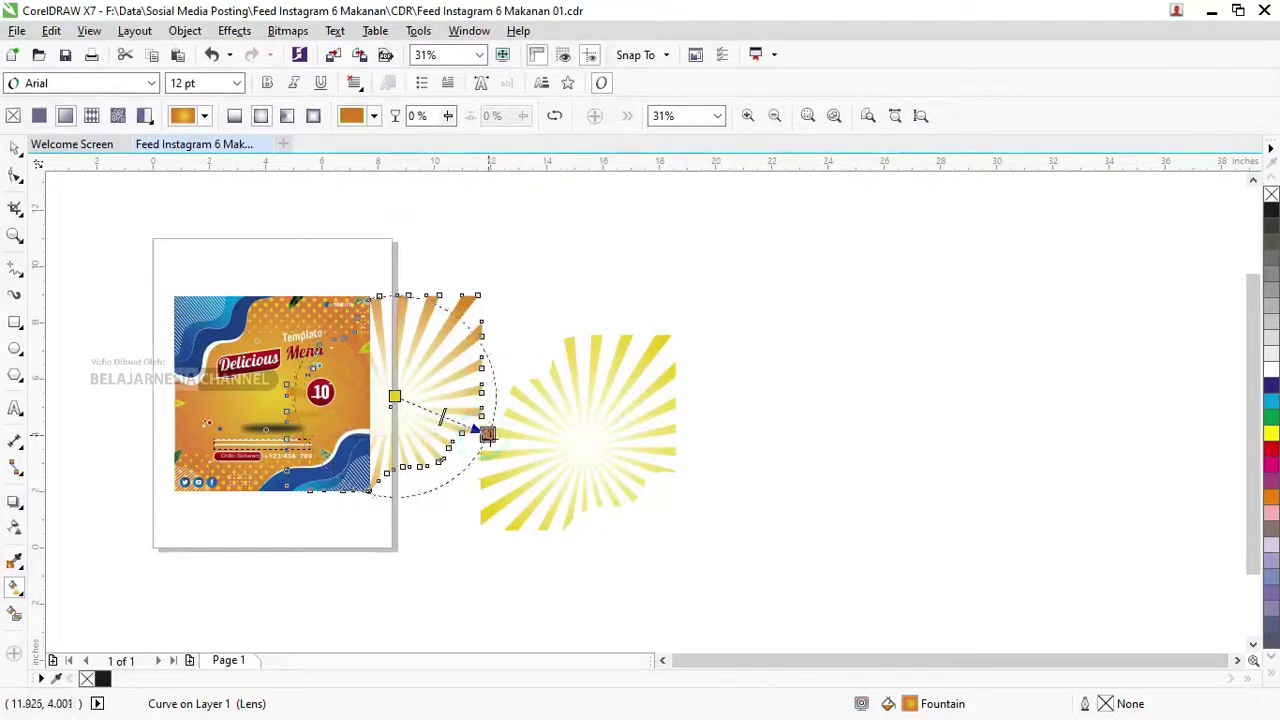
click(15, 147)
click(305, 231)
scroll(396, 338, up, 1)
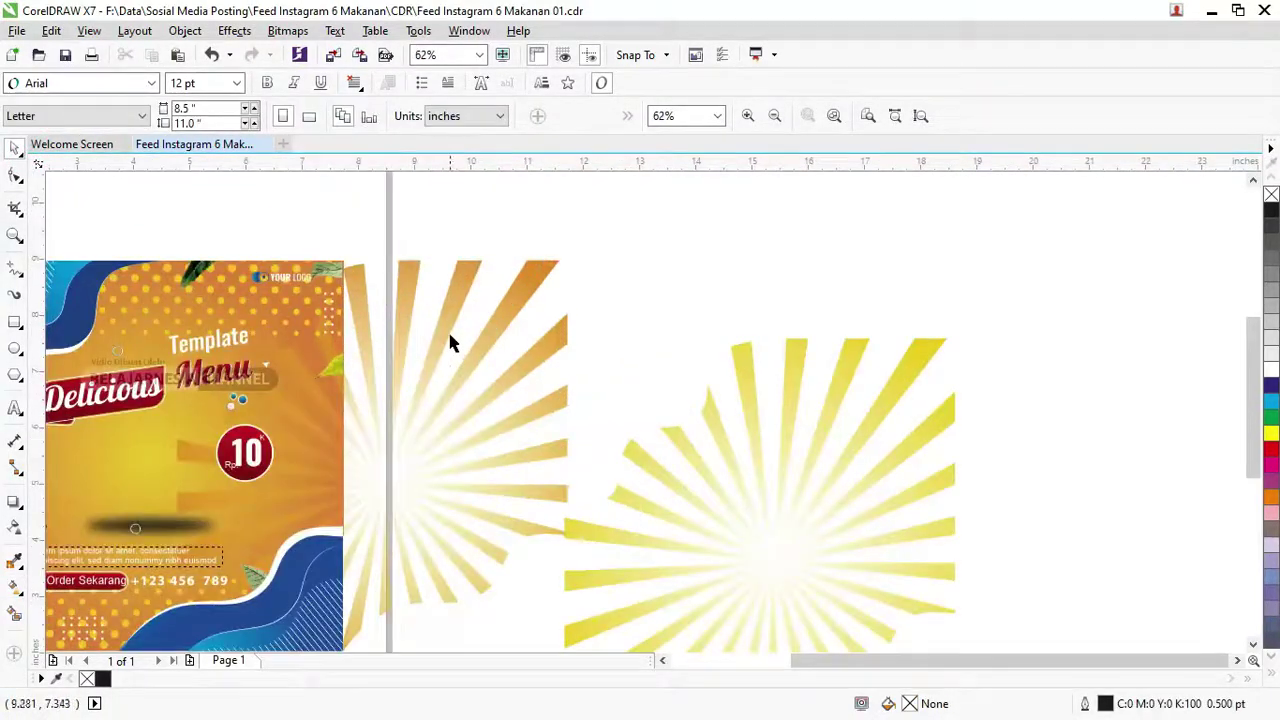
Centre the orange sunburst on the page with the P shortcut
scroll(450, 343, up, 1)
click(453, 290)
scroll(452, 289, down, 1)
scroll(455, 291, down, 1)
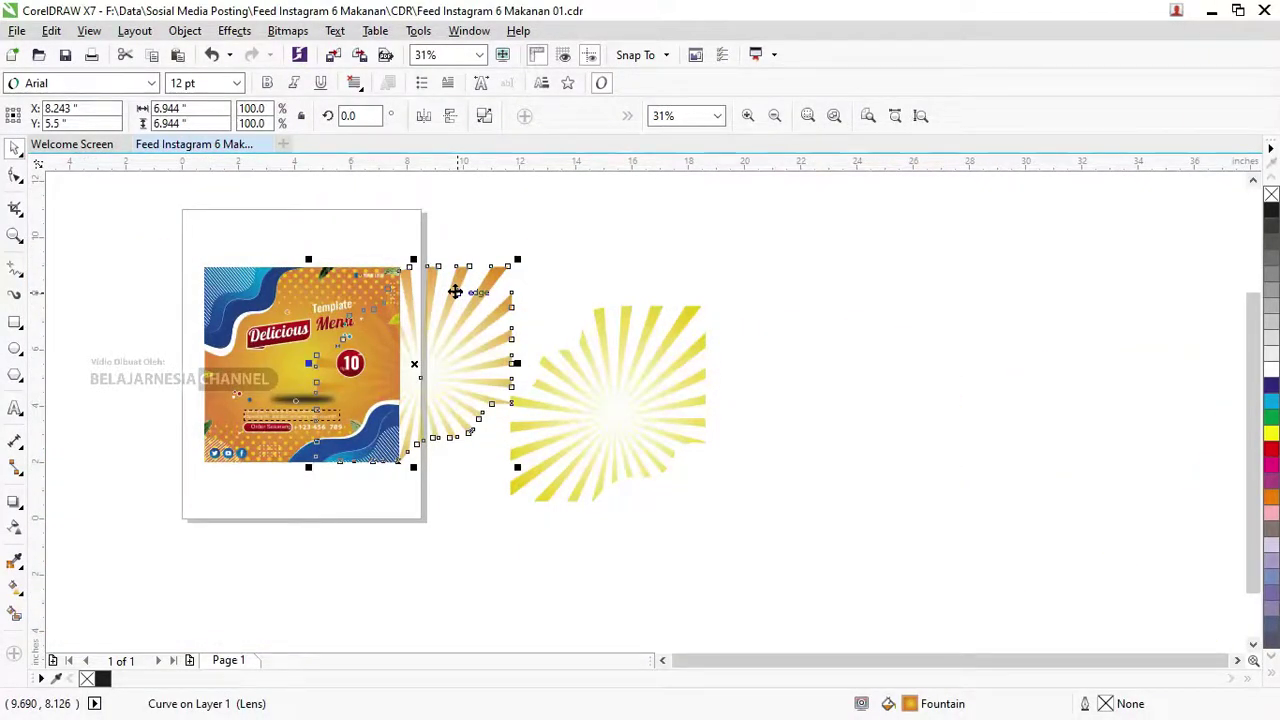
key(p)
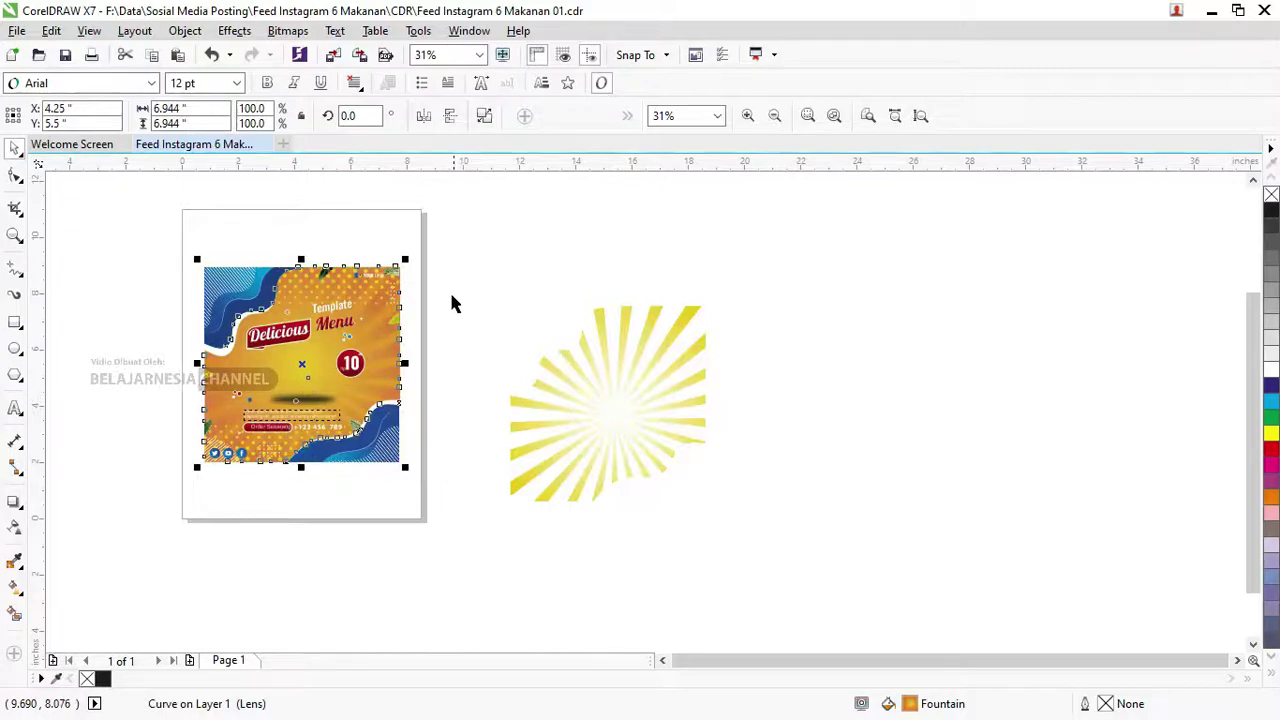
Zoom in to check the centred sunburst, then zoom back out to the whole page
scroll(449, 316, up, 2)
scroll(376, 347, down, 2)
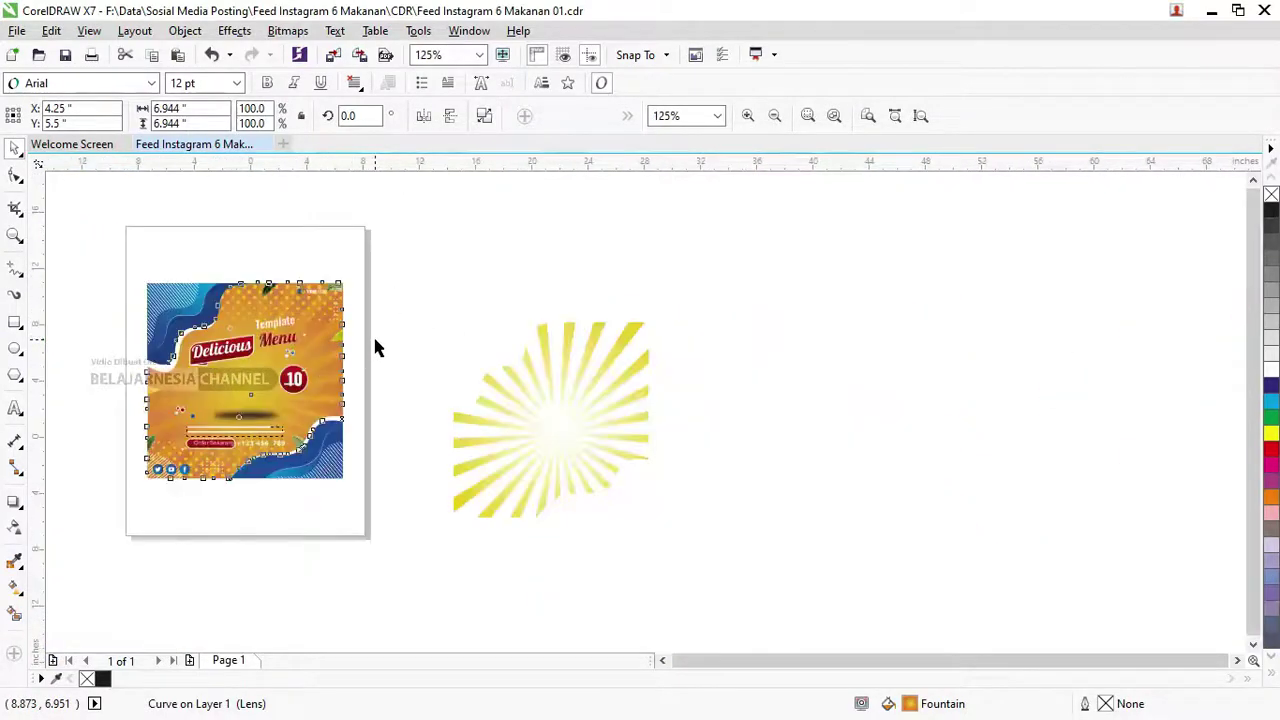
scroll(374, 343, down, 1)
key(z)
drag(251, 286, 401, 428)
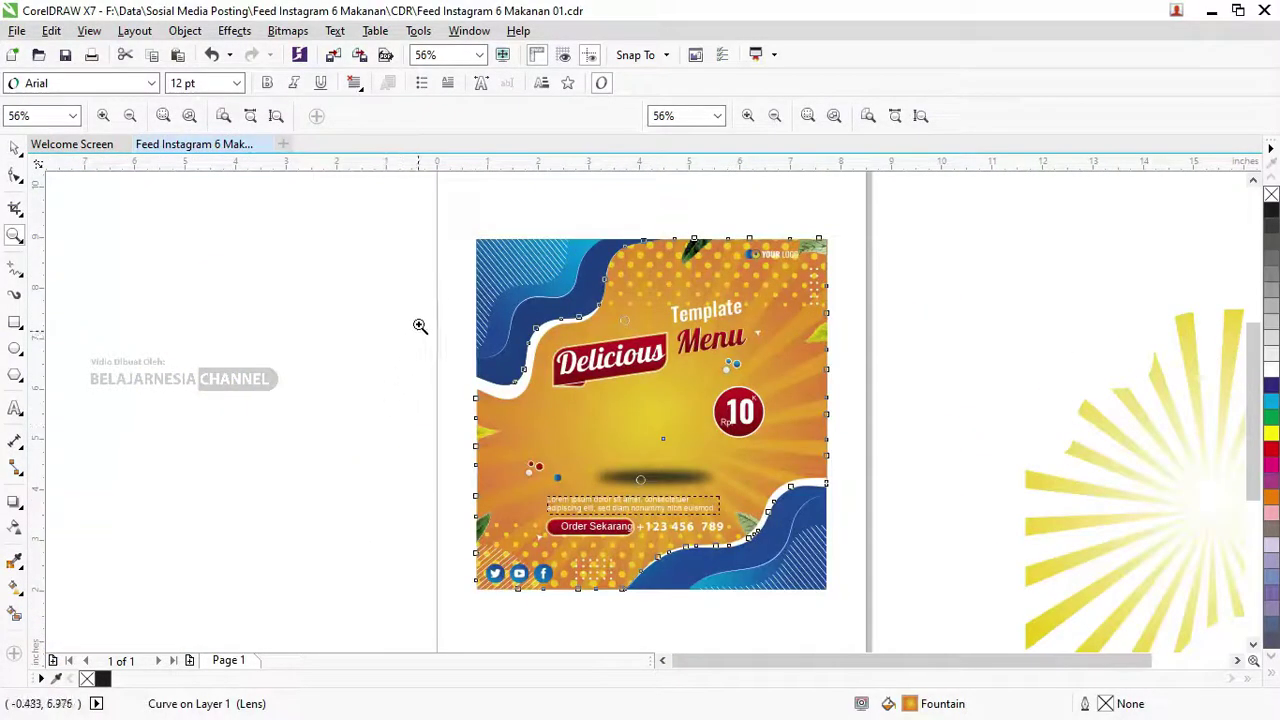
drag(422, 288, 895, 531)
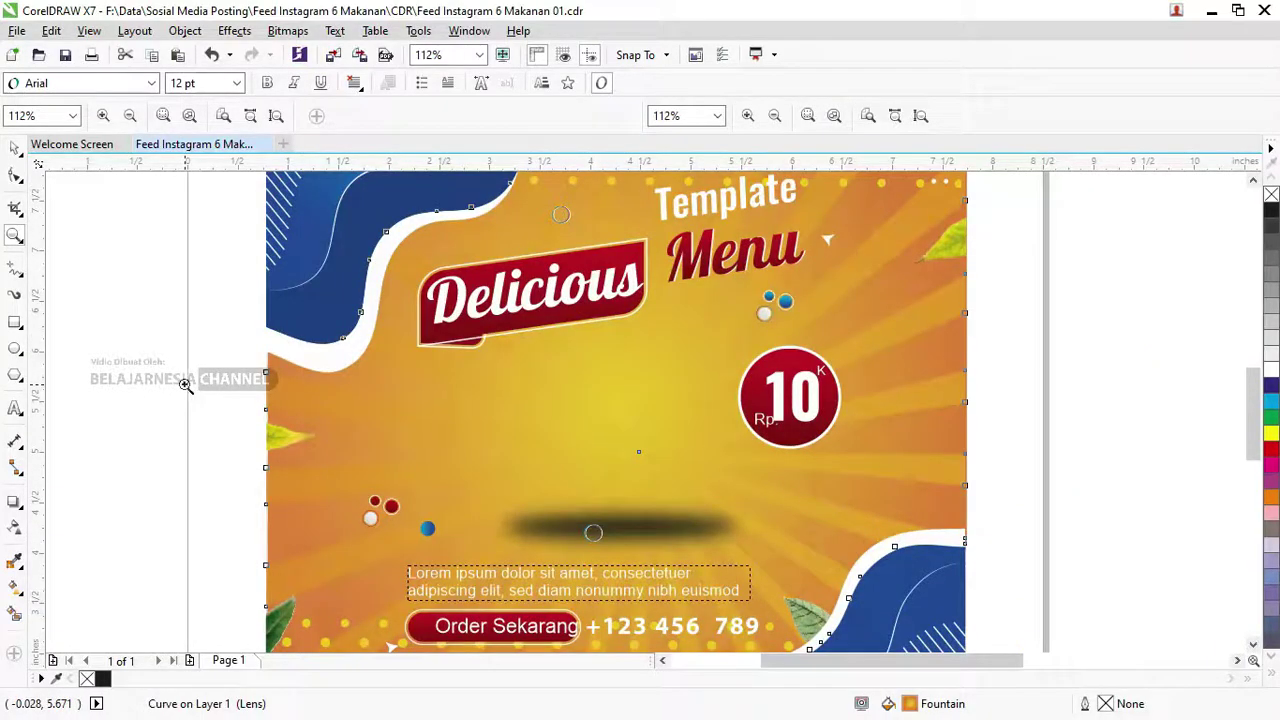
click(15, 147)
click(120, 335)
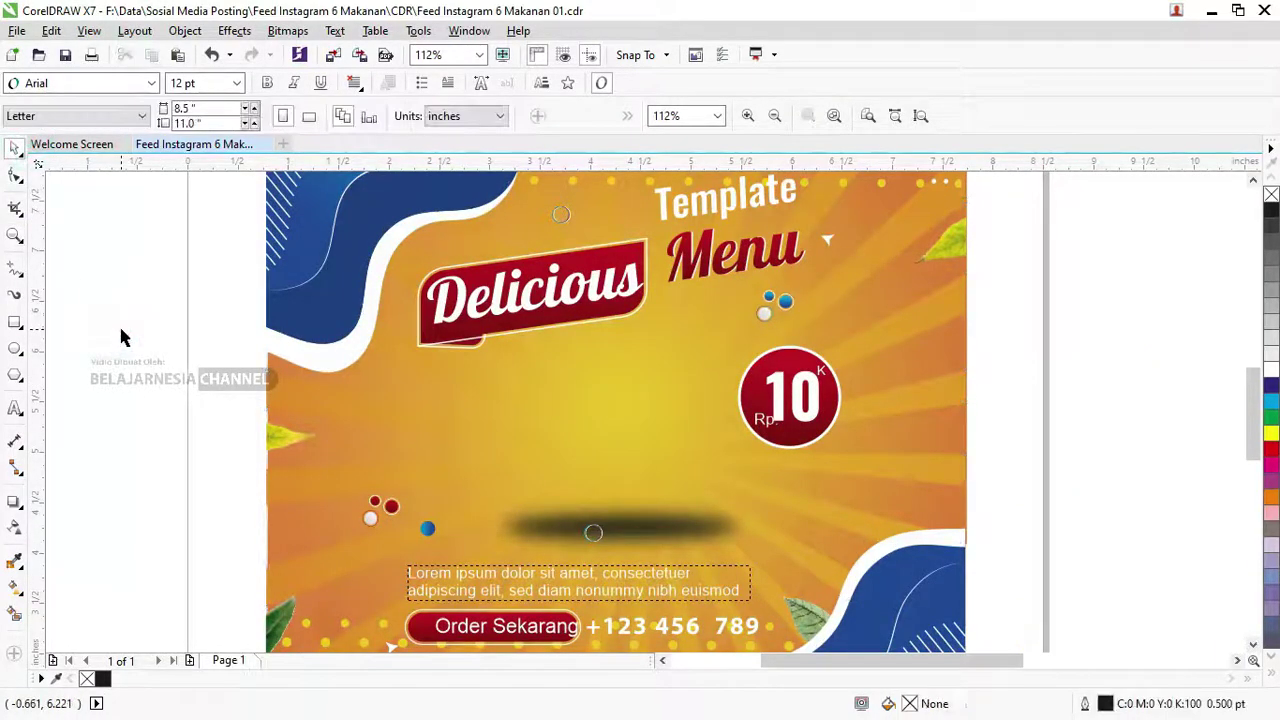
key(F4)
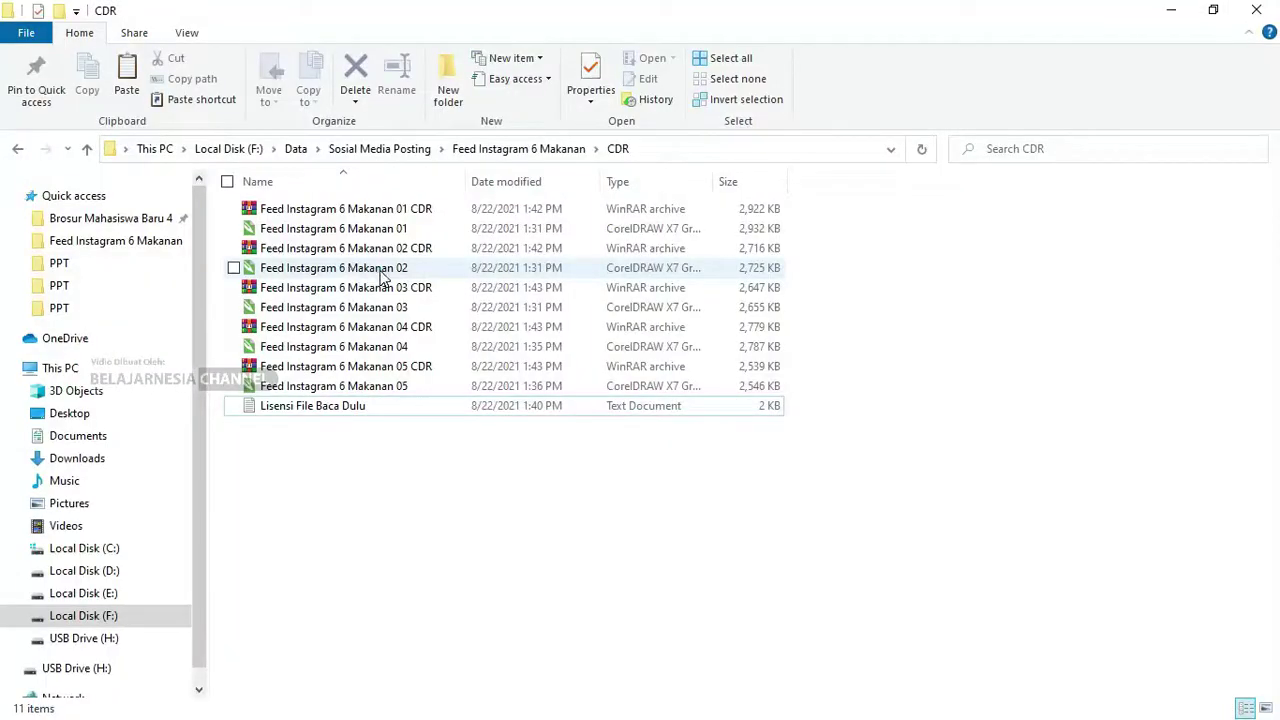
click(372, 267)
Open the Feed Instagram 6 Makanan 02, 03, 04 and 05 files in CorelDRAW X7
right_click(388, 262)
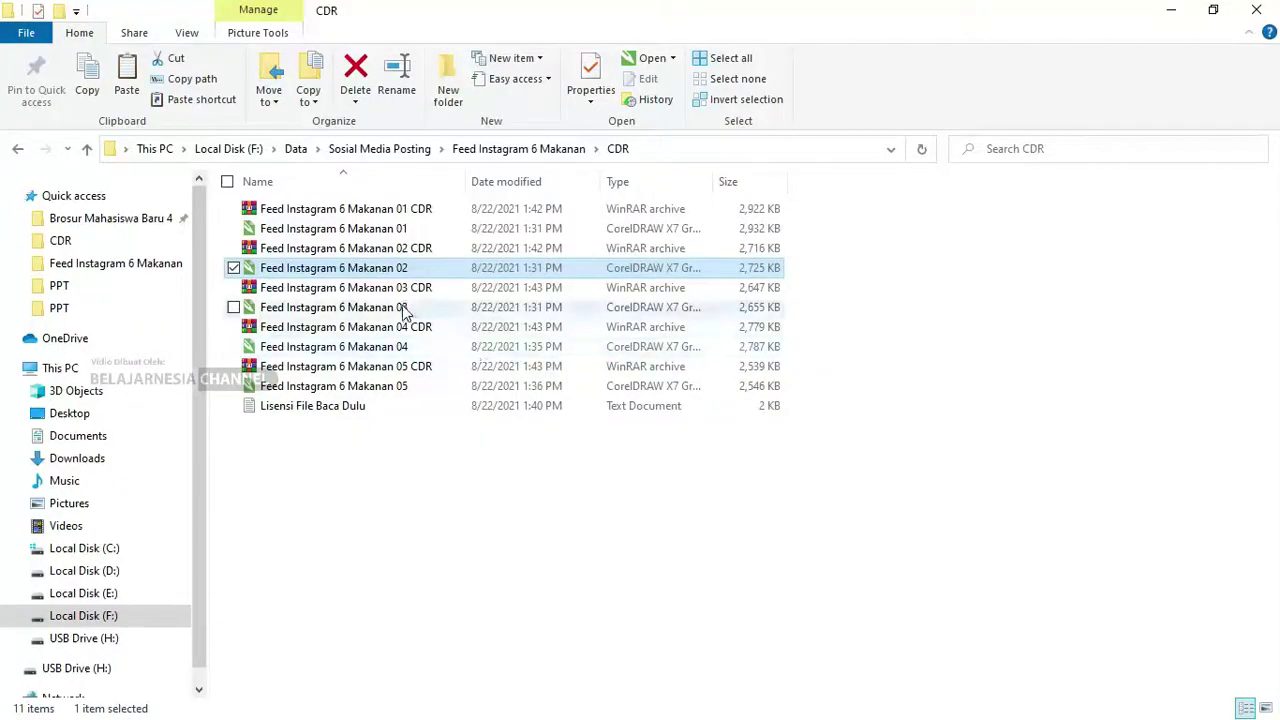
click(401, 307)
right_click(403, 307)
click(446, 266)
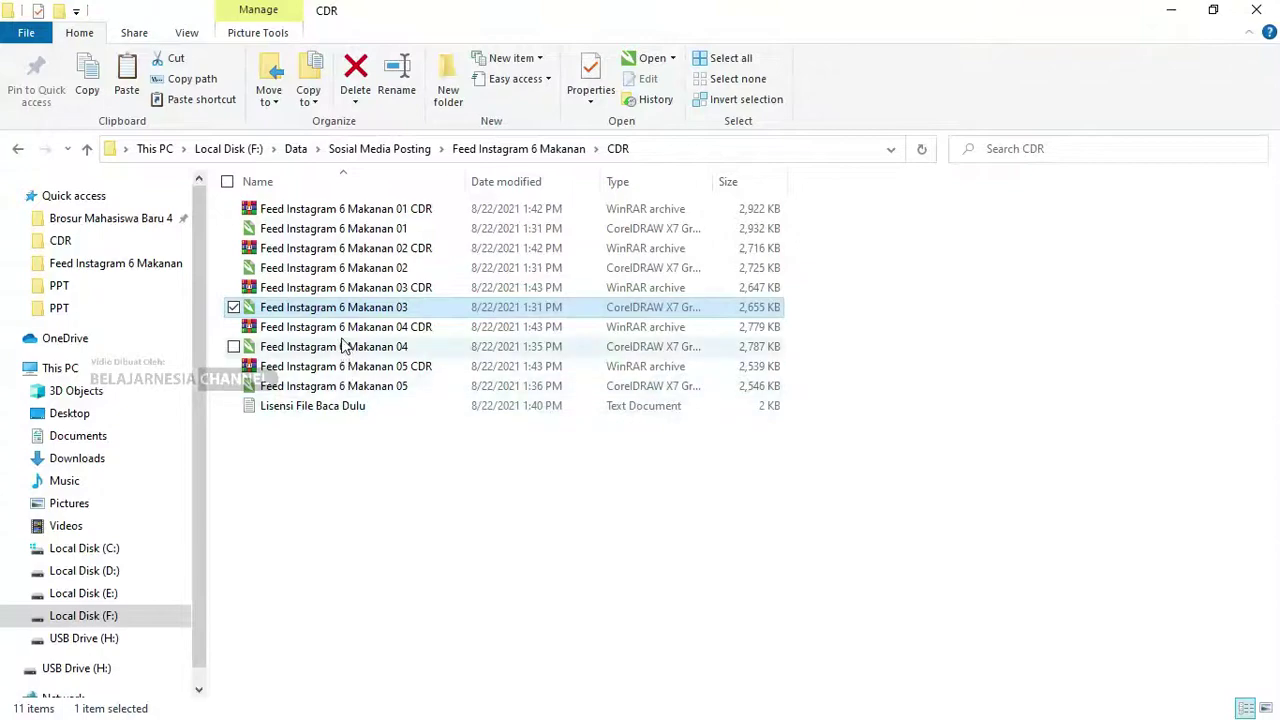
click(344, 350)
right_click(344, 352)
click(414, 265)
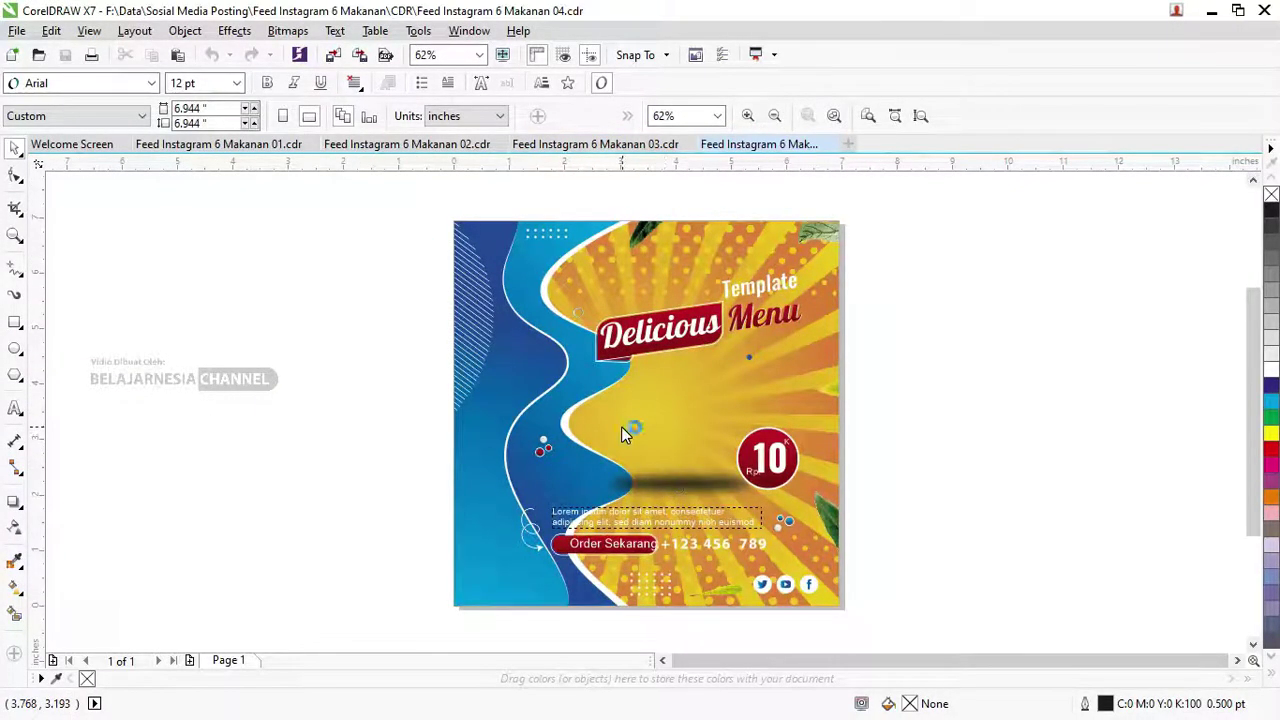
key(alt+Tab)
click(383, 388)
right_click(380, 385)
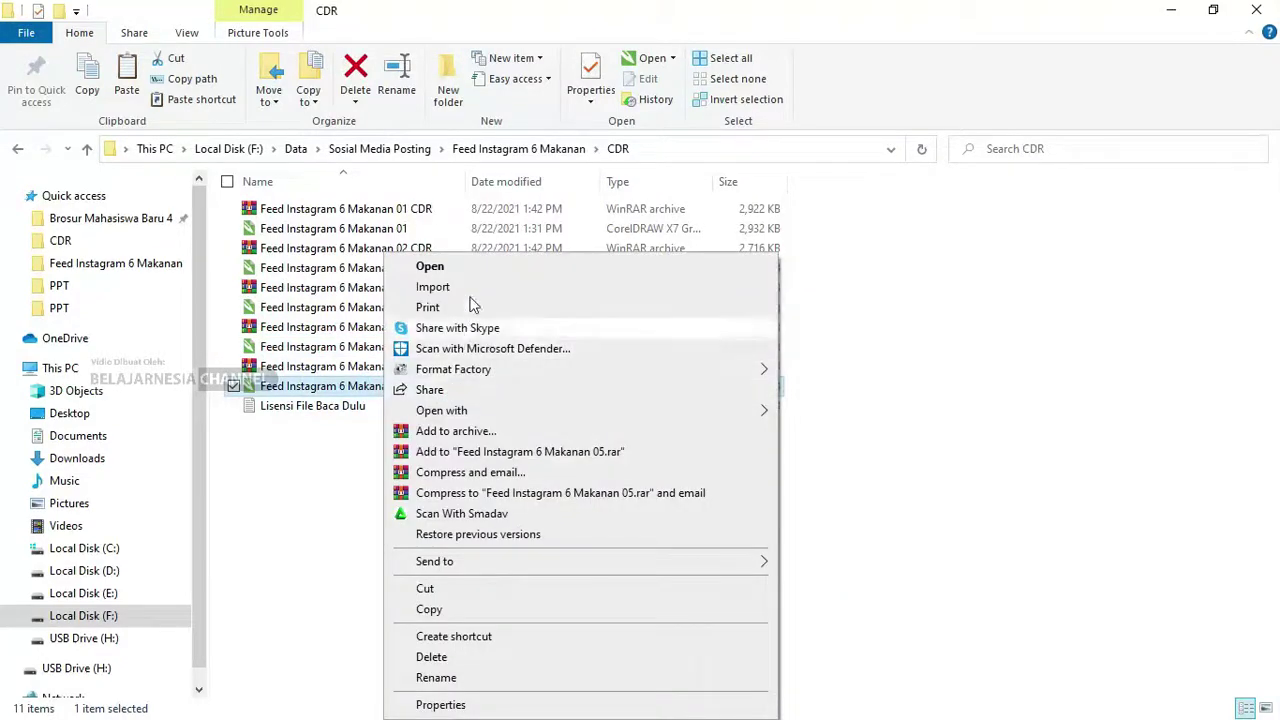
click(471, 265)
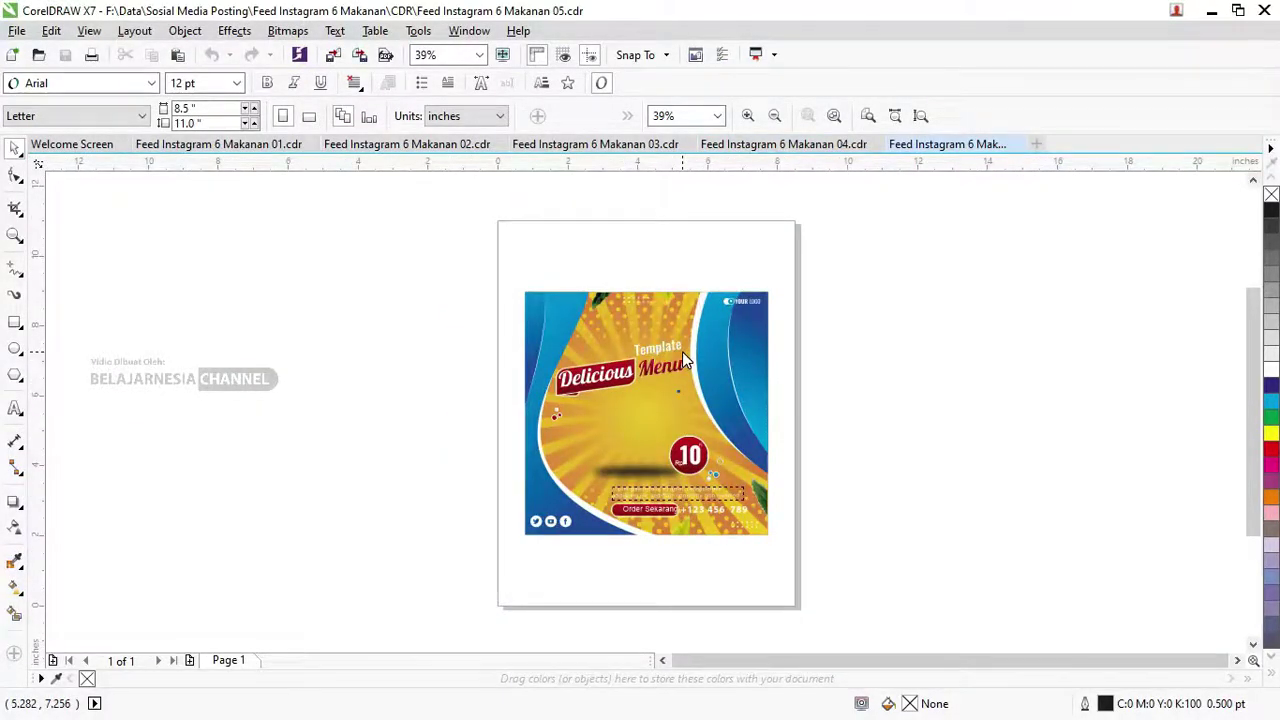
click(220, 146)
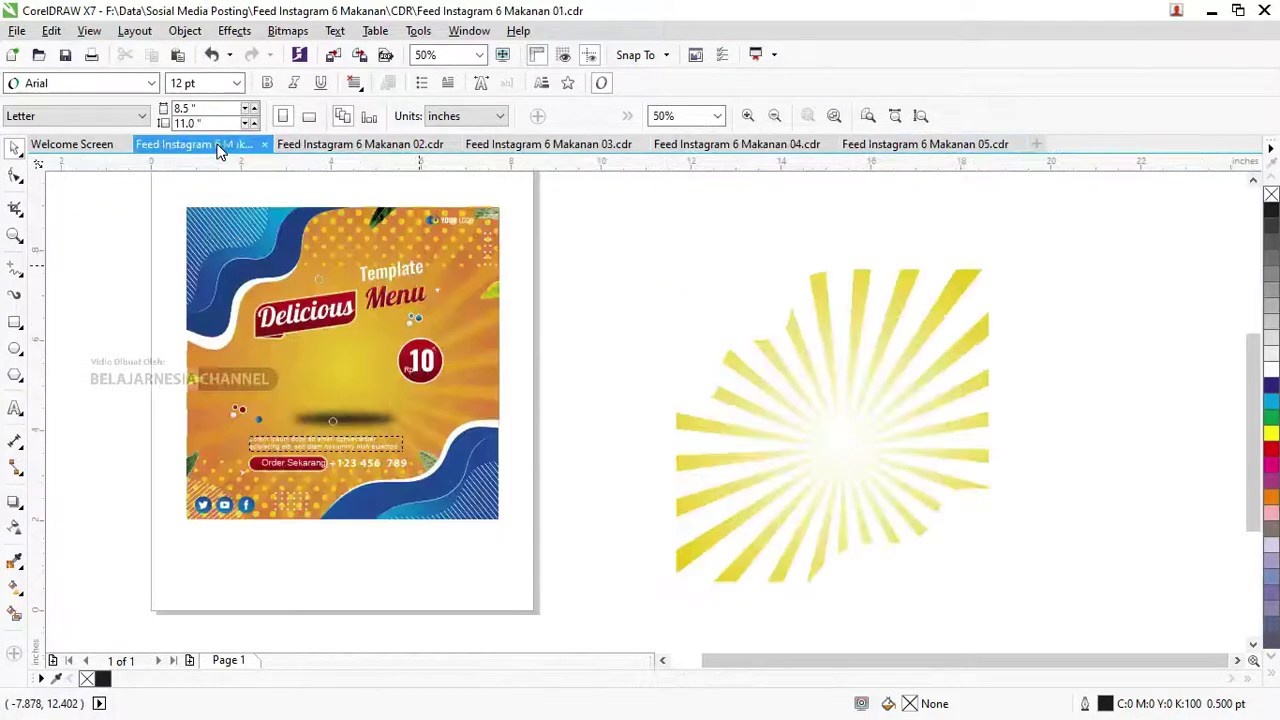
key(z)
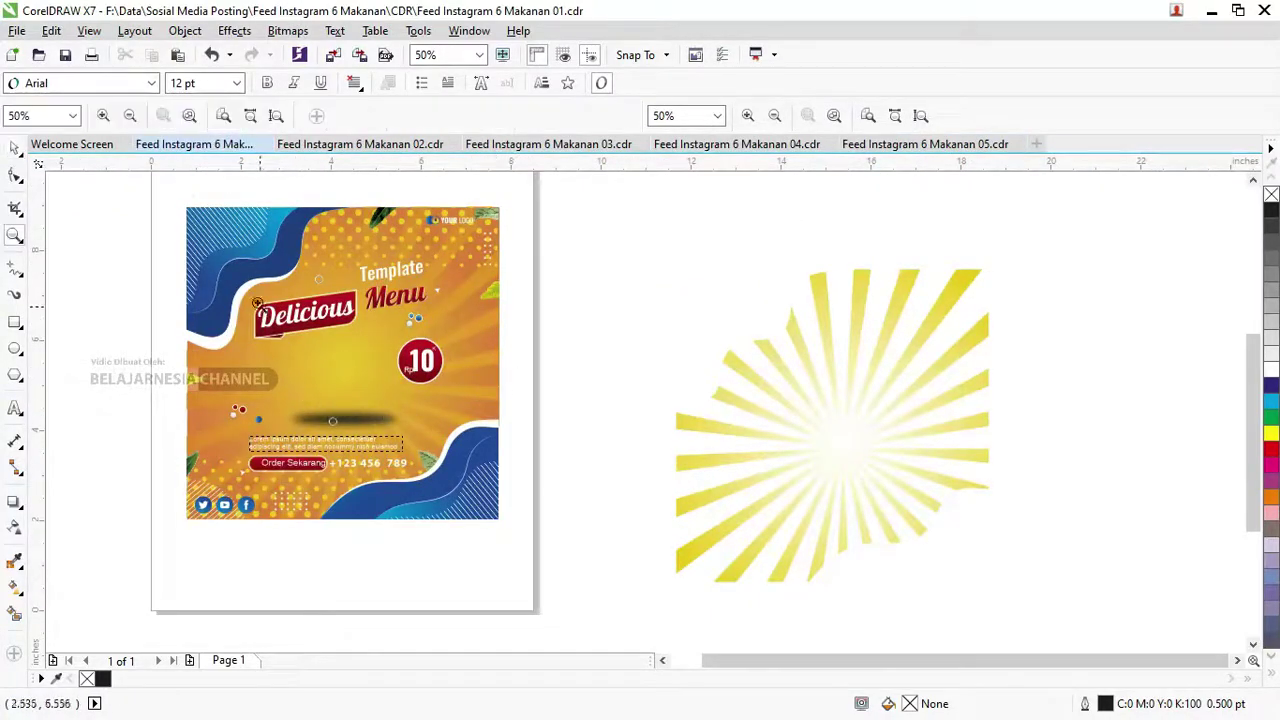
drag(155, 205, 576, 513)
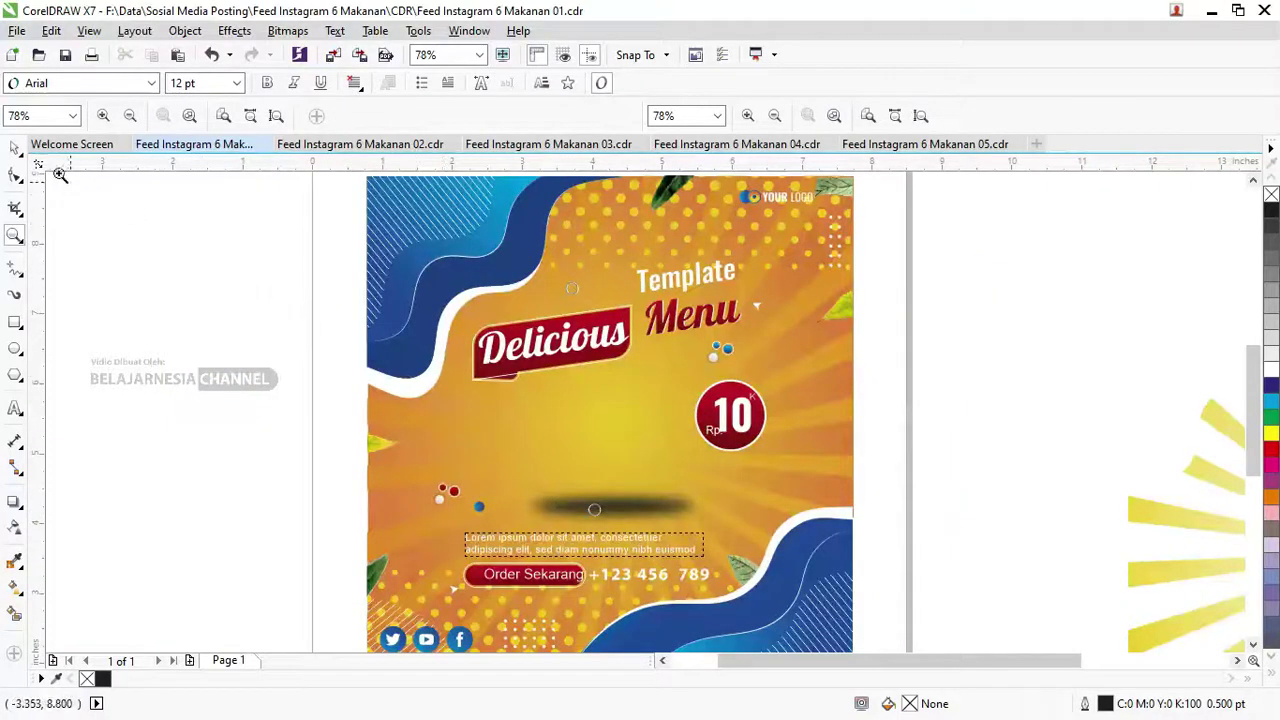
click(14, 148)
click(555, 342)
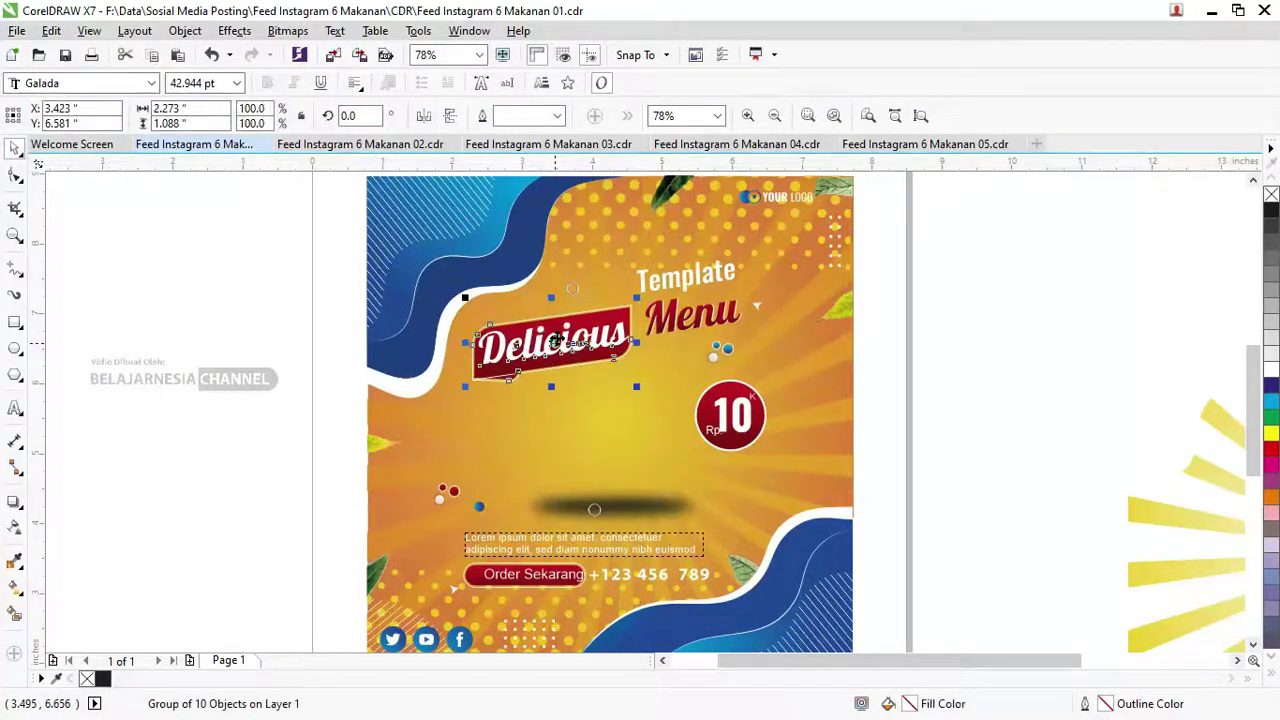
click(666, 348)
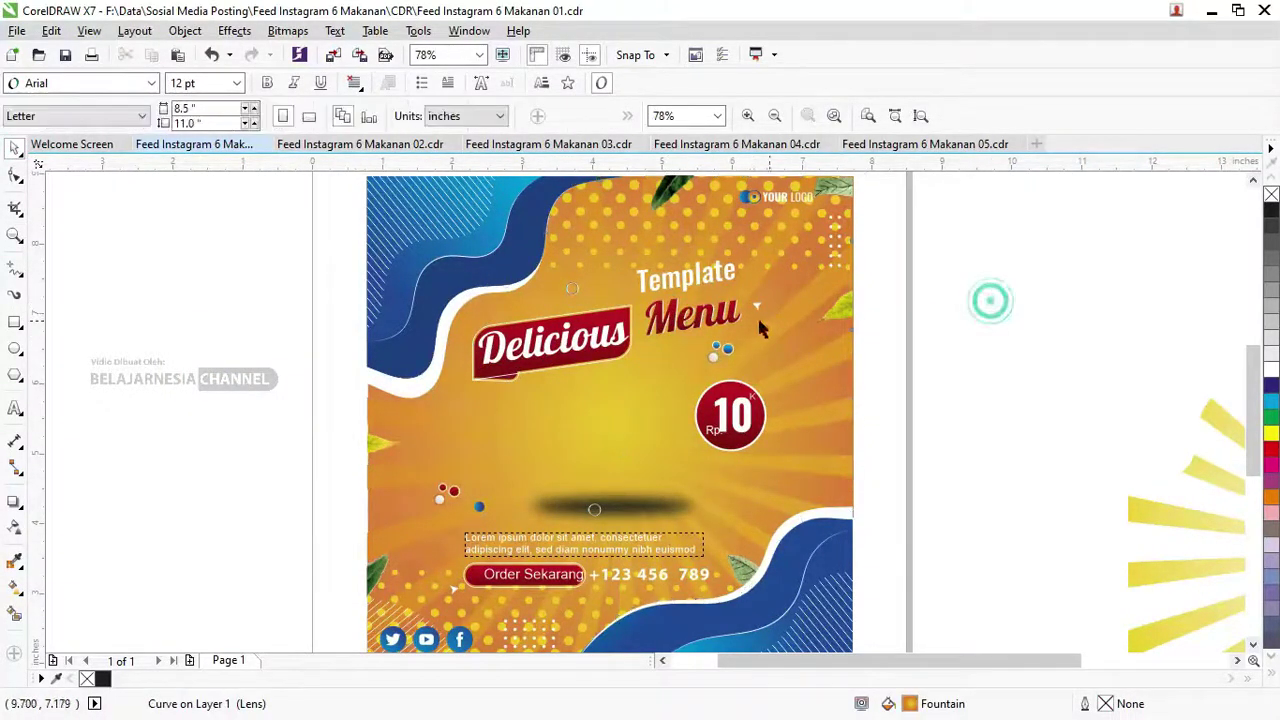
click(705, 315)
click(692, 286)
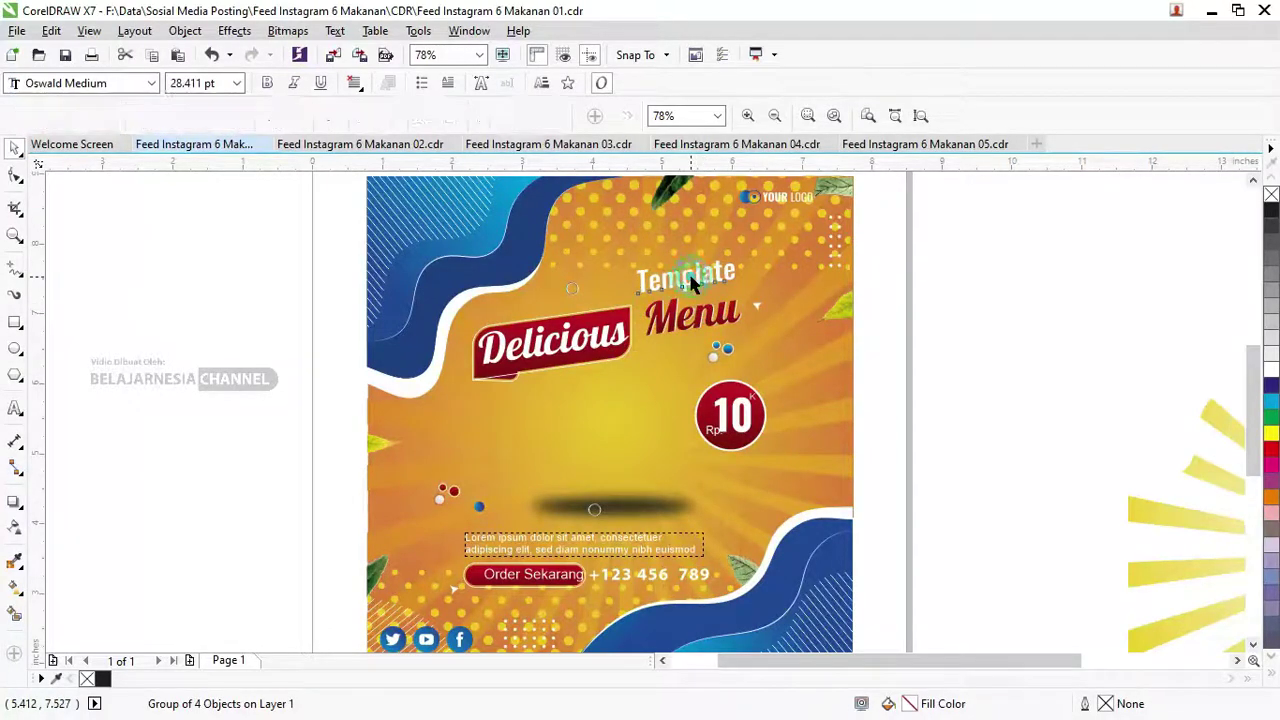
click(703, 318)
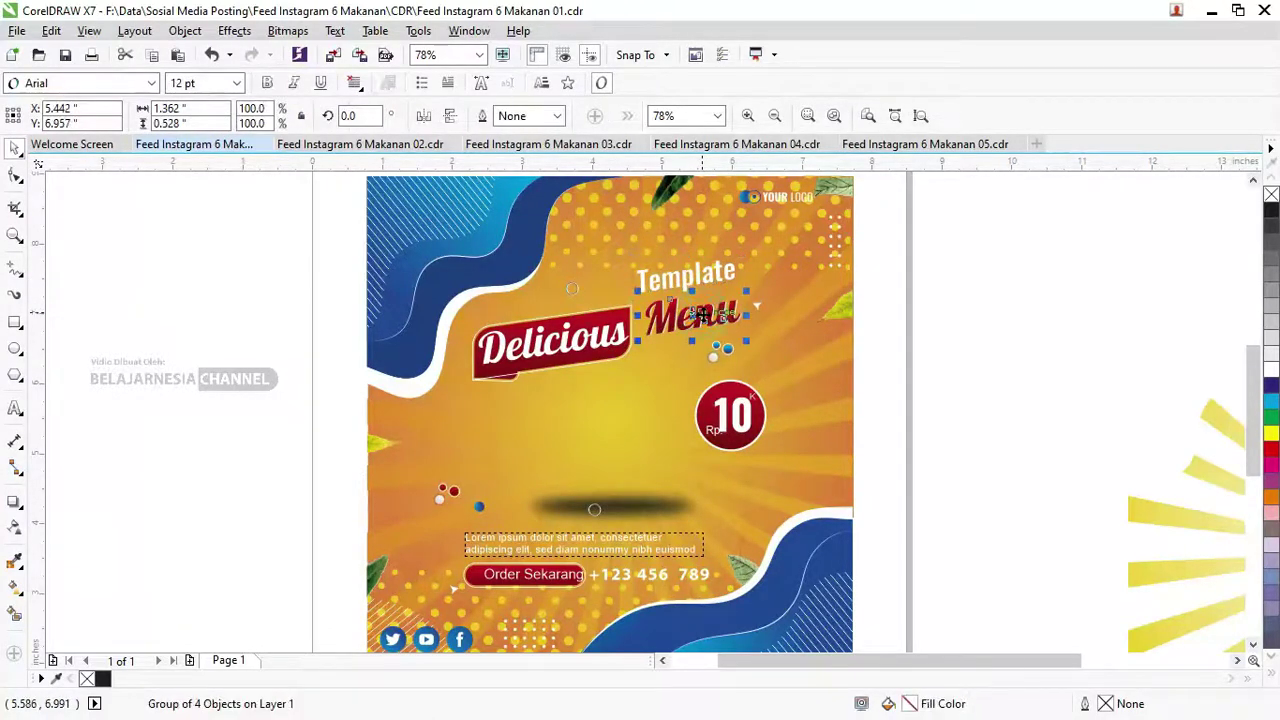
click(718, 281)
scroll(700, 273, up, 2)
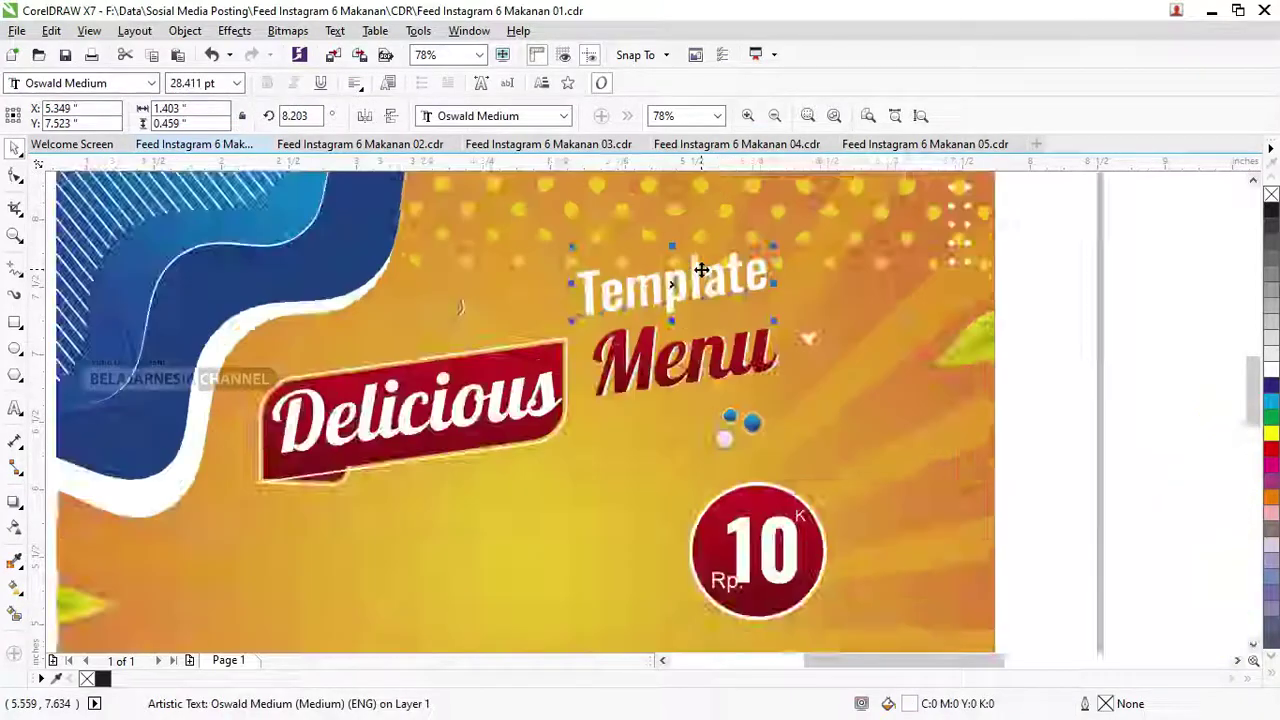
scroll(680, 295, up, 2)
scroll(697, 287, up, 2)
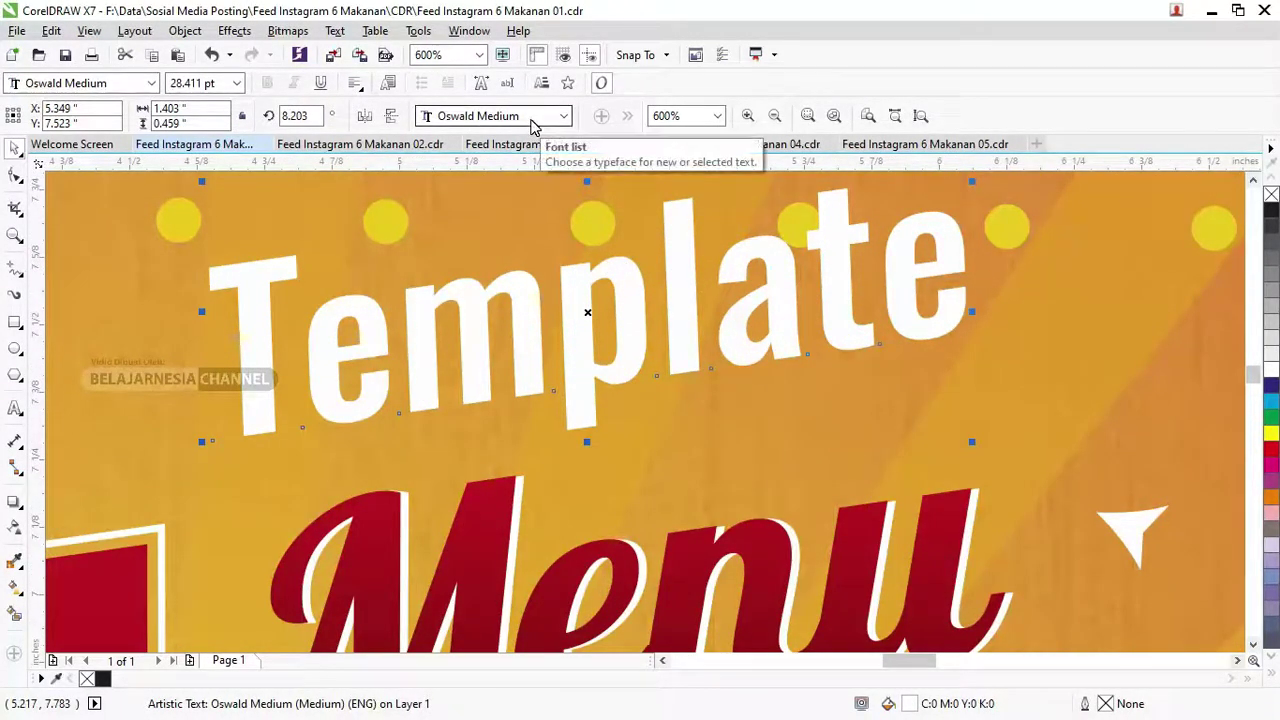
scroll(573, 260, down, 2)
scroll(573, 260, down, 2)
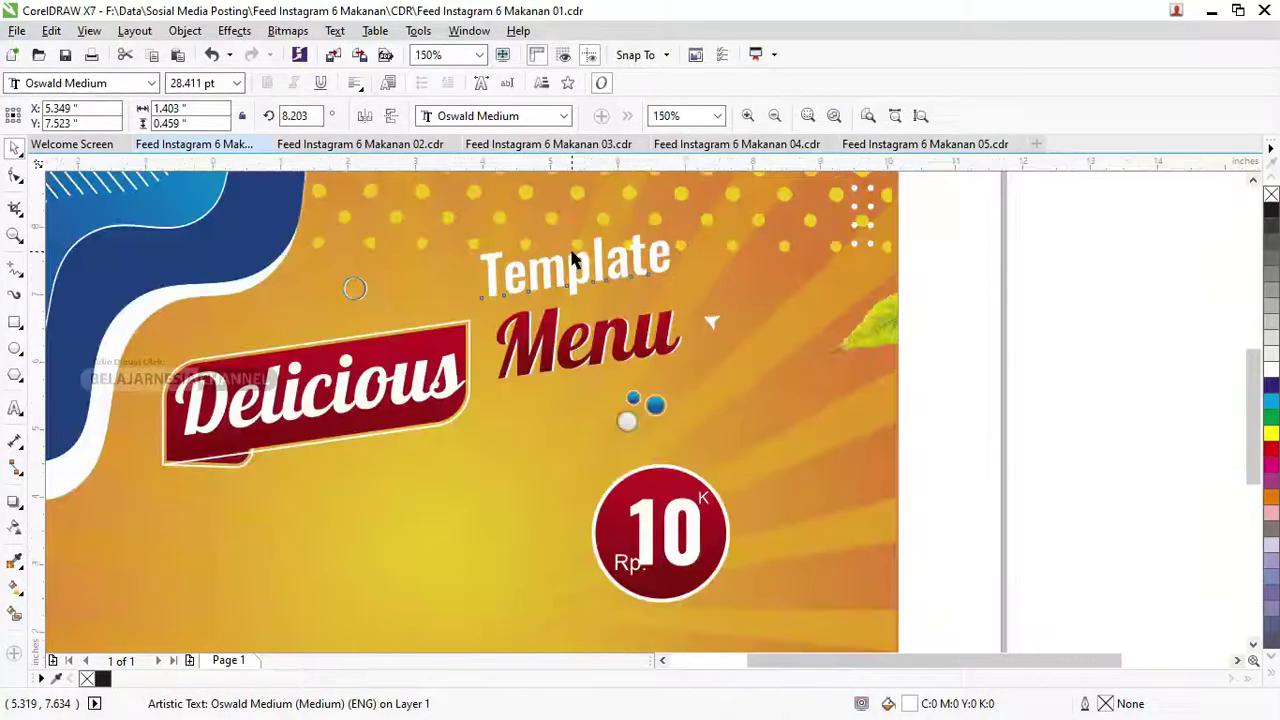
scroll(573, 260, down, 2)
click(812, 316)
scroll(687, 338, down, 2)
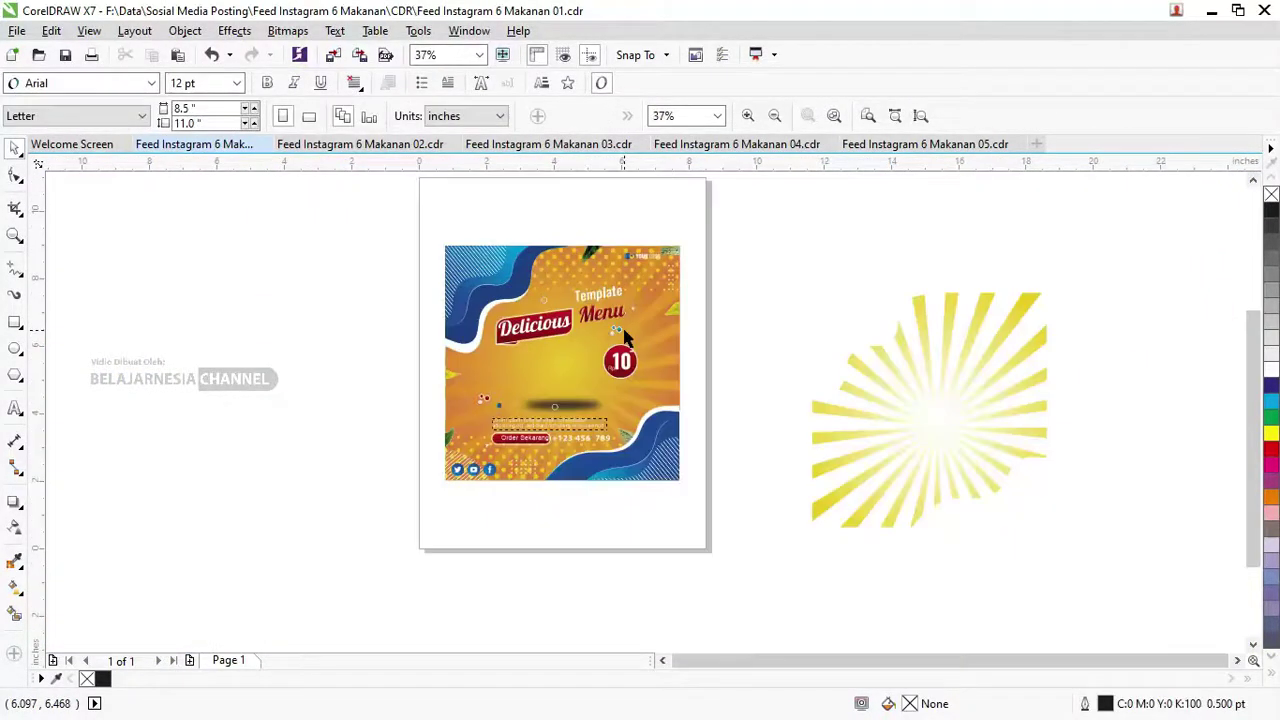
scroll(687, 338, up, 2)
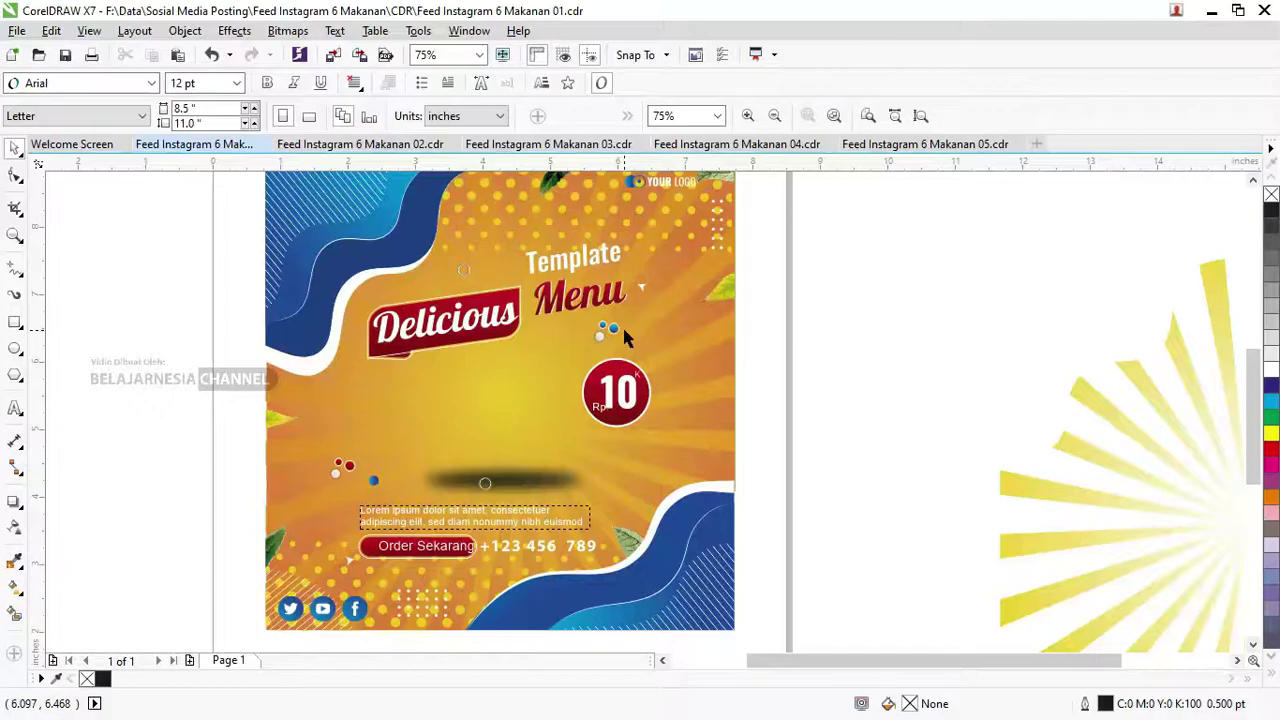
key(alt+Tab)
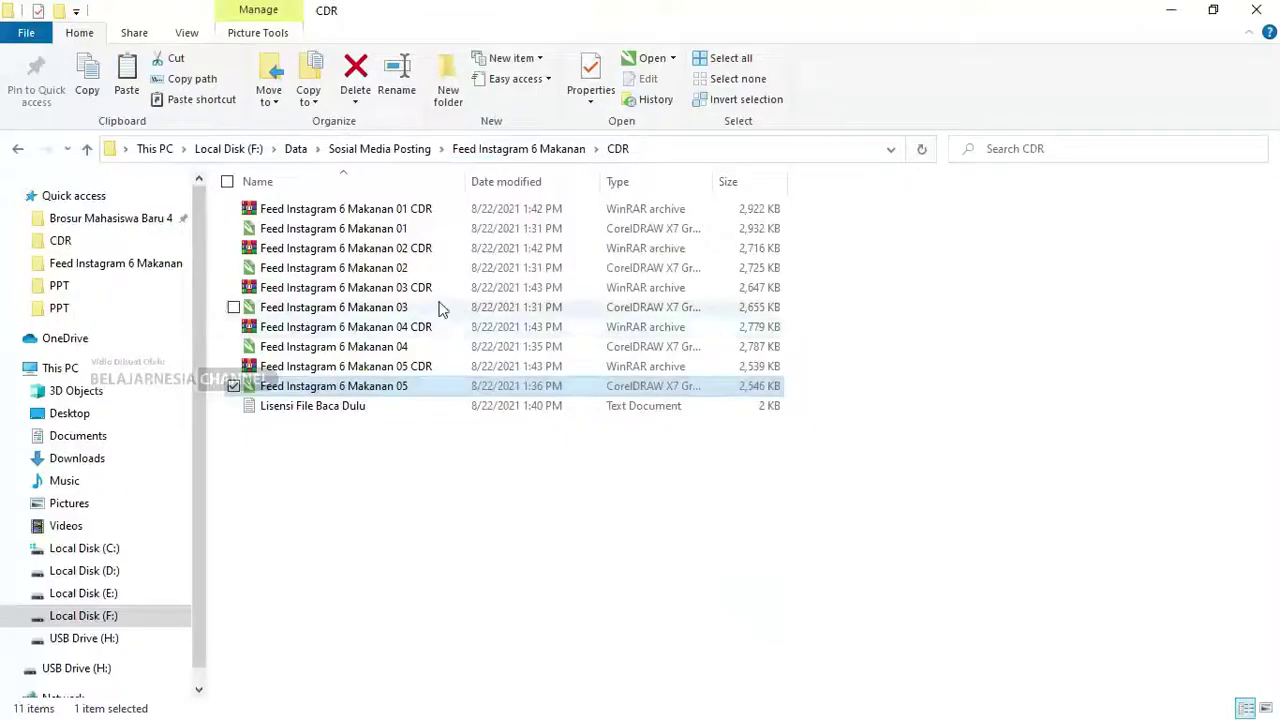
Go to the Model > PPT folder and show its files as Large icons
click(518, 148)
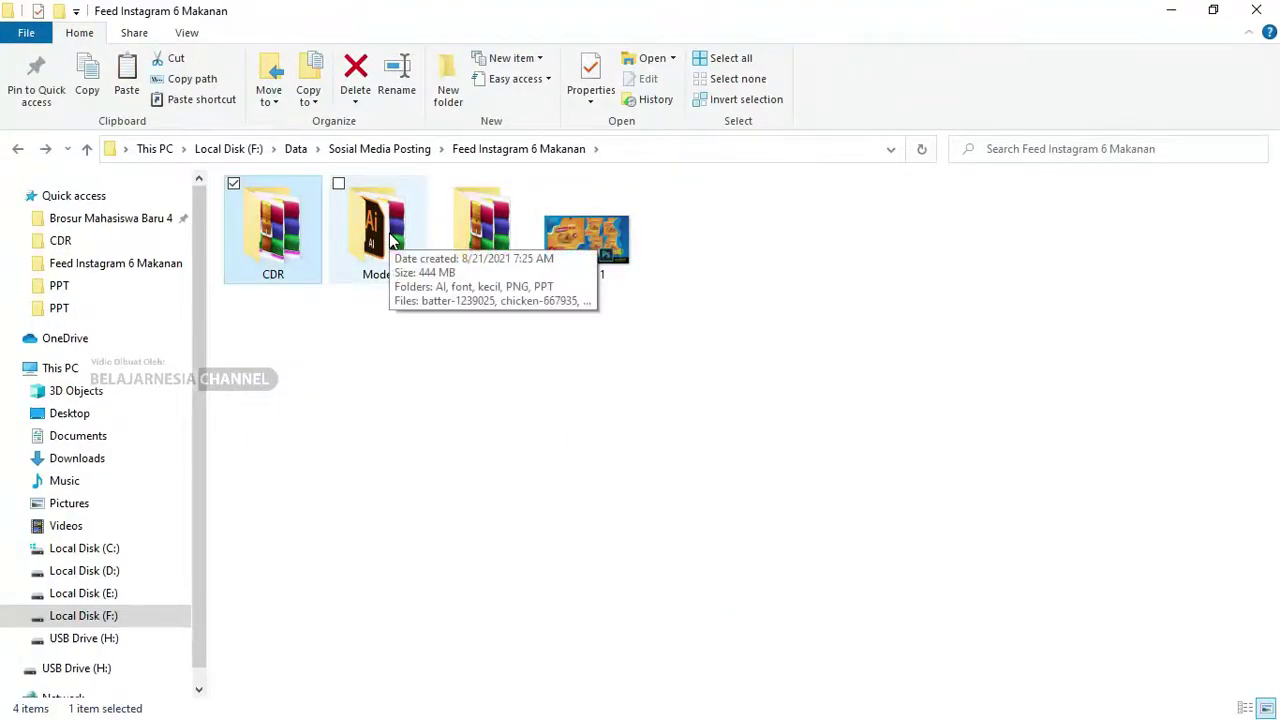
click(384, 228)
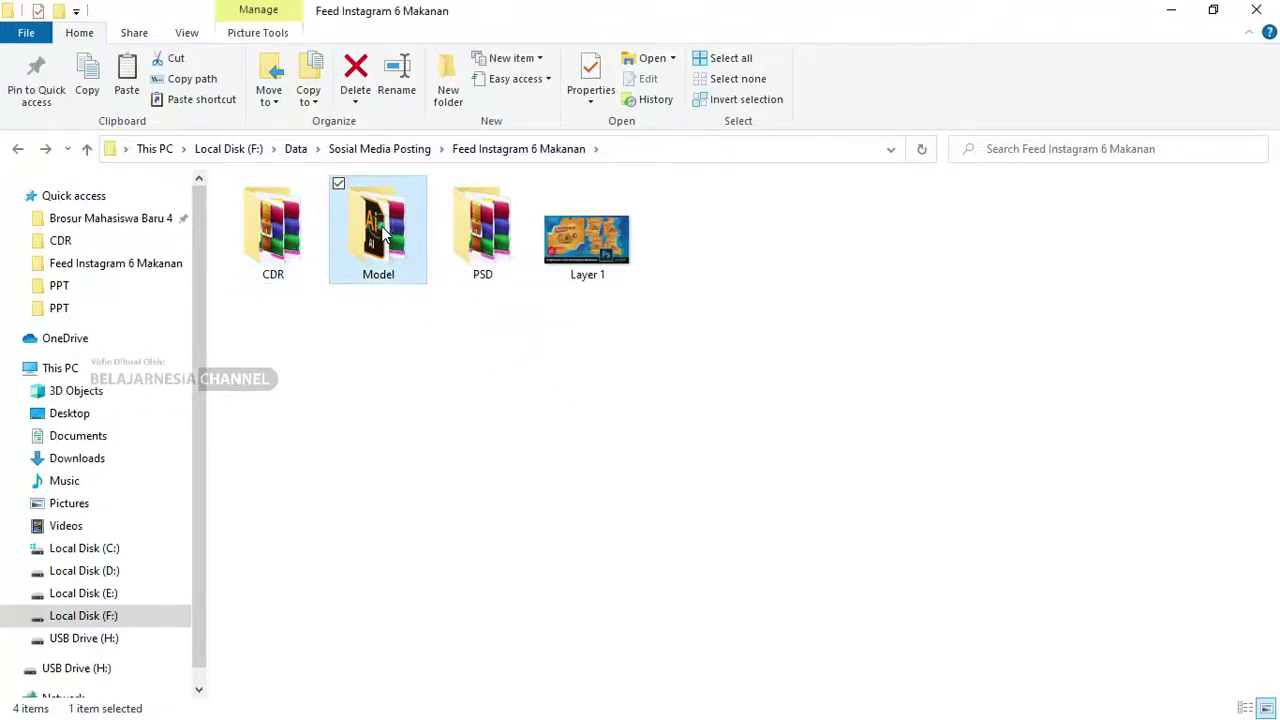
double_click(385, 232)
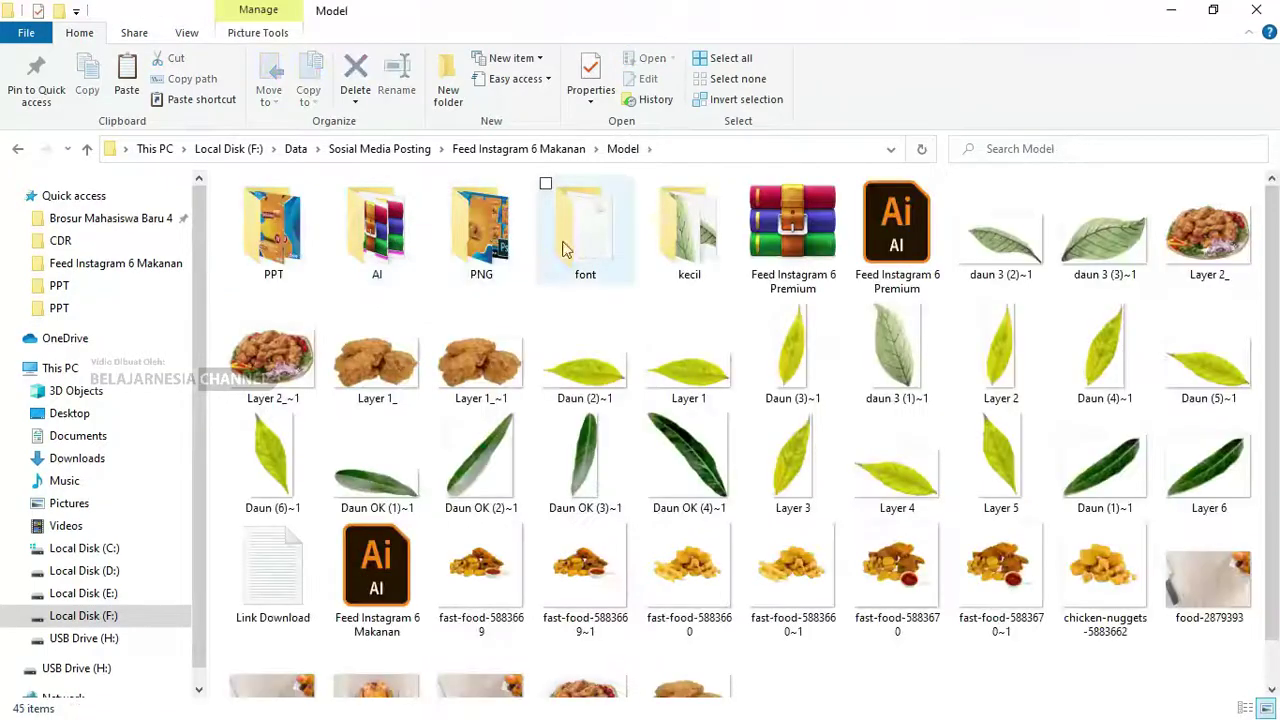
double_click(296, 245)
right_click(594, 452)
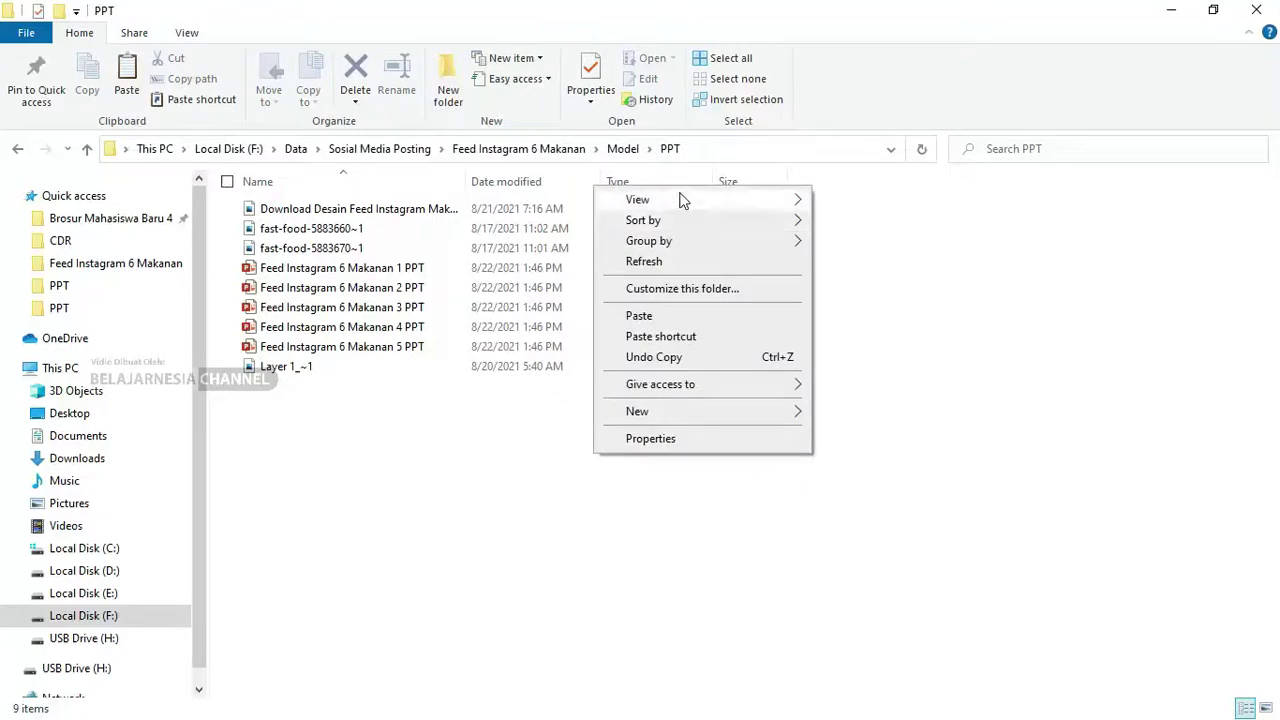
mouse_move(650, 200)
click(863, 220)
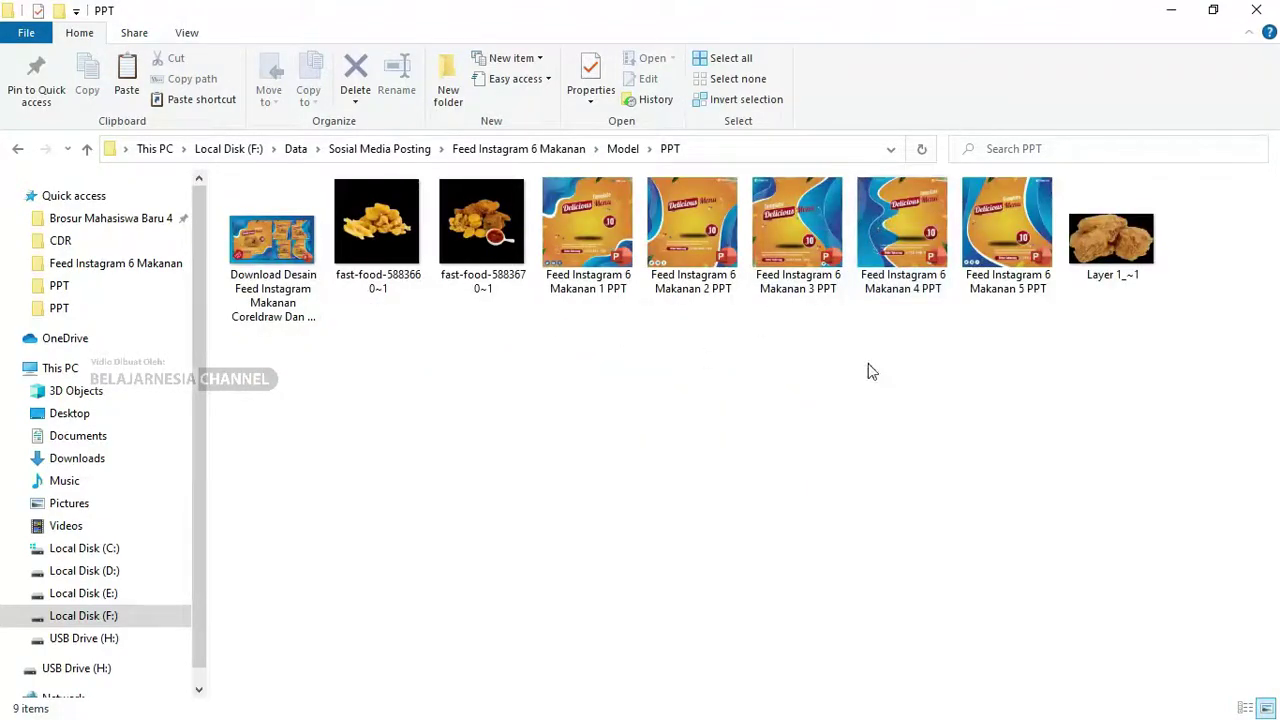
Select both fast-food images and Layer 1 and drag them into CorelDRAW
click(384, 248)
ctrl+click(481, 230)
ctrl+click(1110, 240)
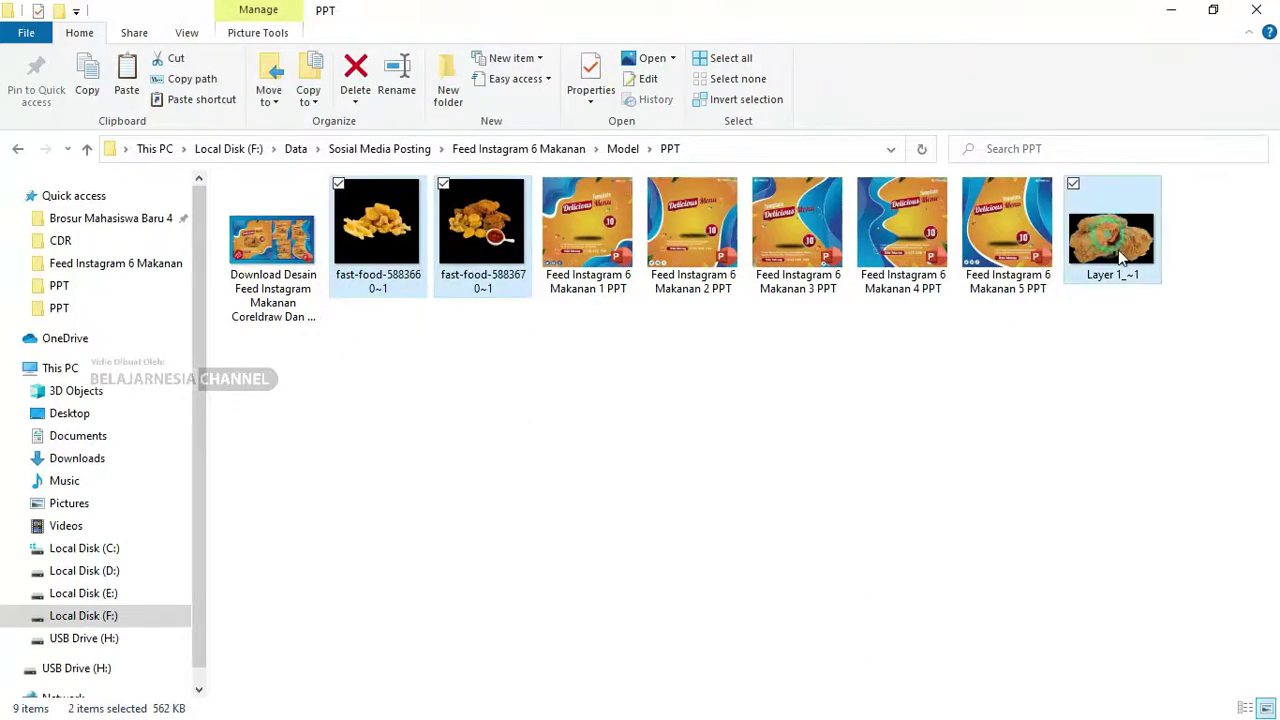
mouse_move(1110, 240)
mouse_down()
mouse_move(985, 541)
mouse_move(728, 618)
mouse_move(839, 428)
mouse_move(337, 420)
mouse_up()
key(alt+Tab)
Drop the images onto the canvas and shrink the chicken photo to 41.5%
scroll(782, 472, down, 1)
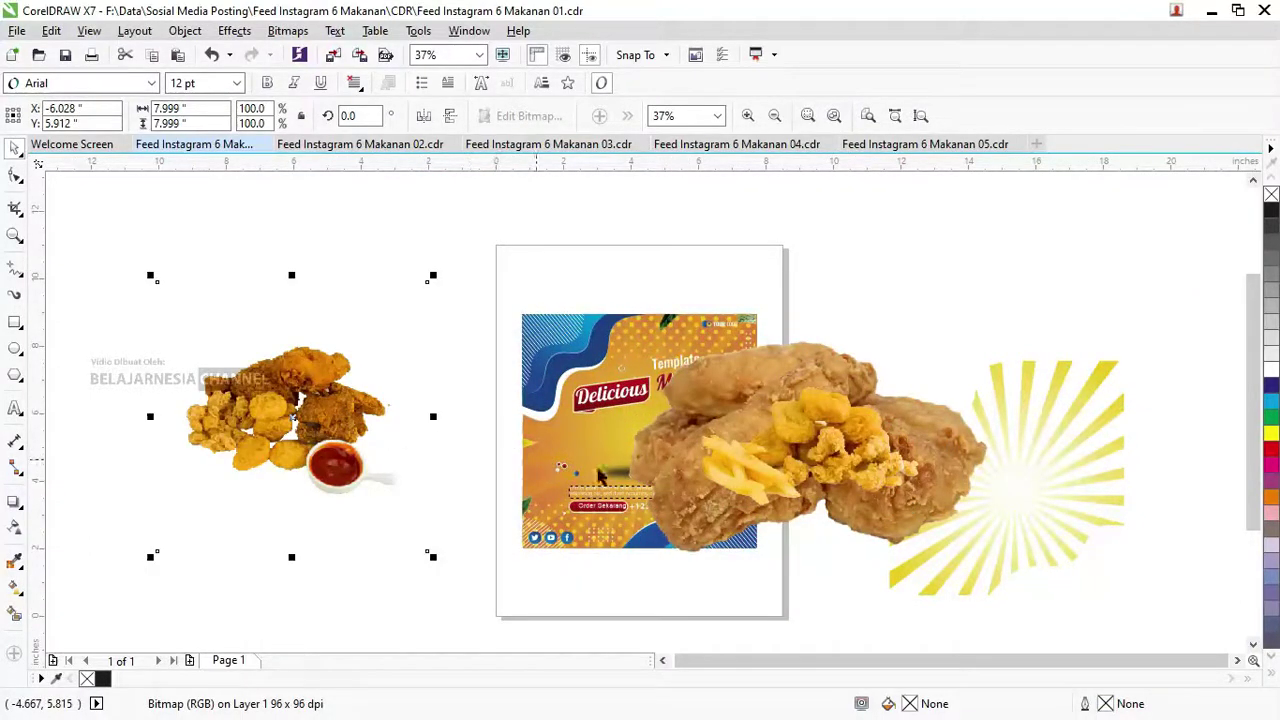
drag(854, 455, 353, 335)
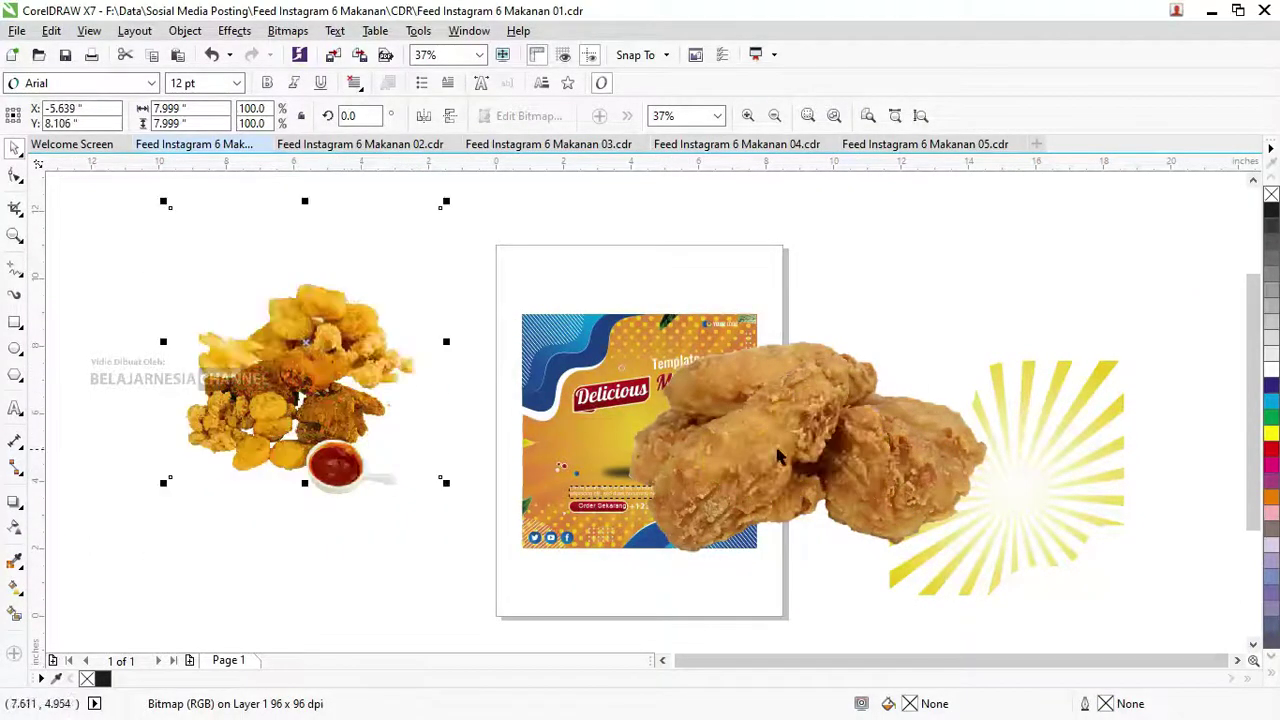
drag(823, 426, 676, 408)
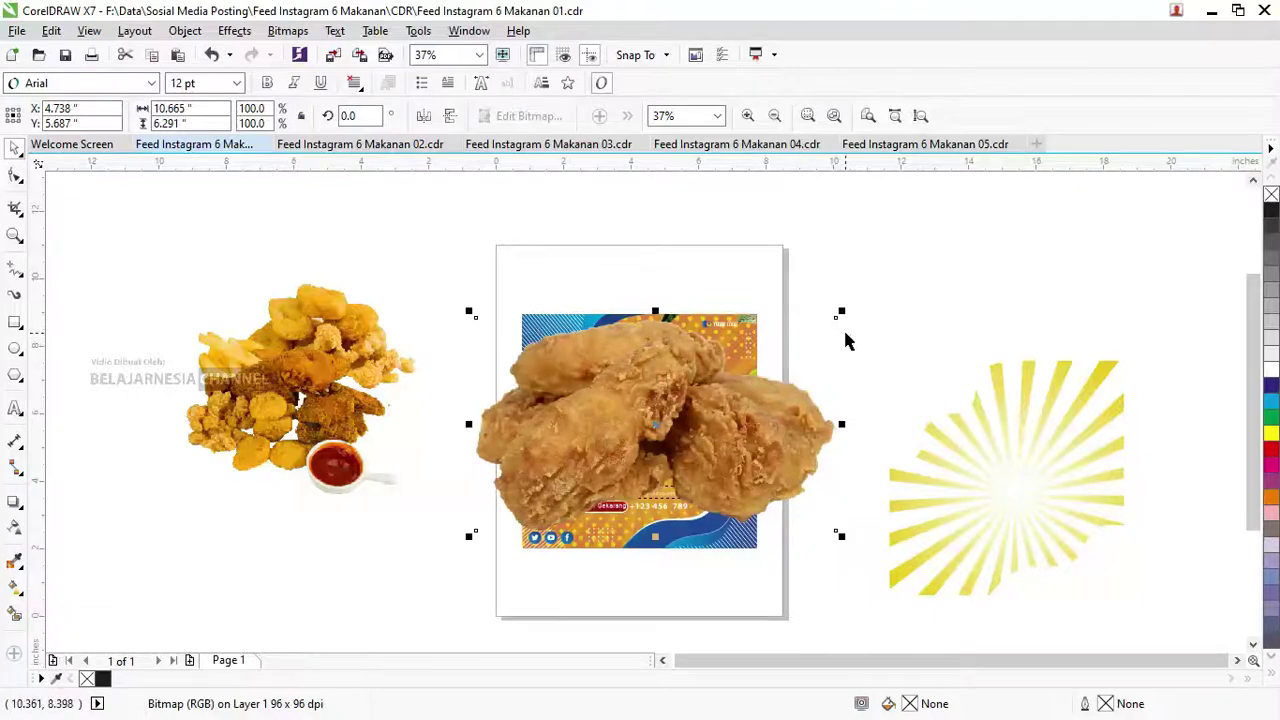
drag(845, 311, 736, 373)
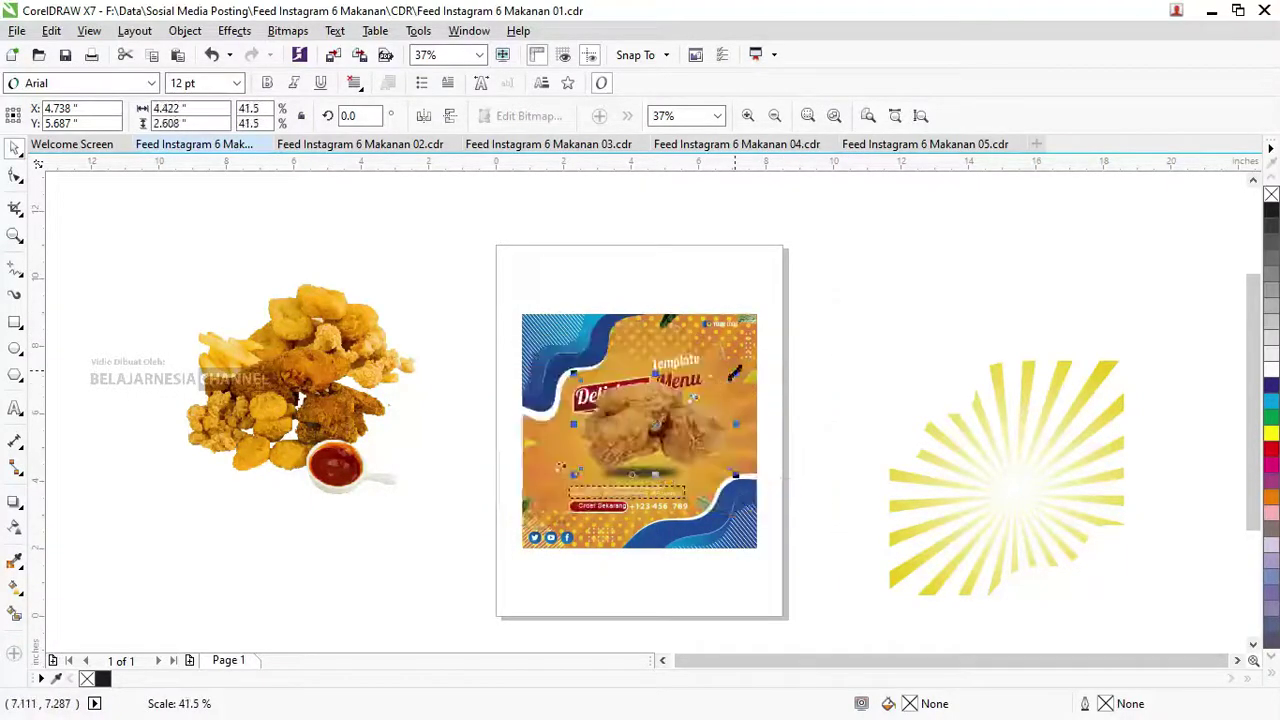
drag(655, 420, 651, 426)
scroll(641, 424, up, 2)
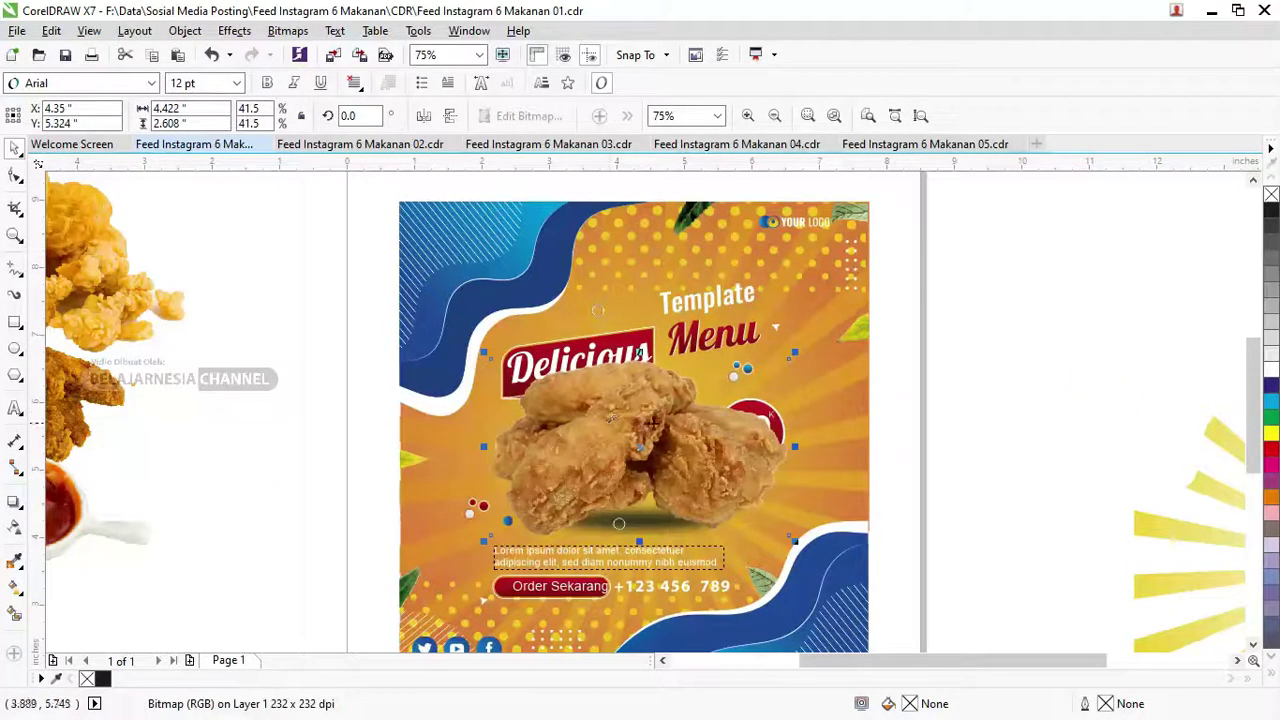
scroll(657, 425, down, 2)
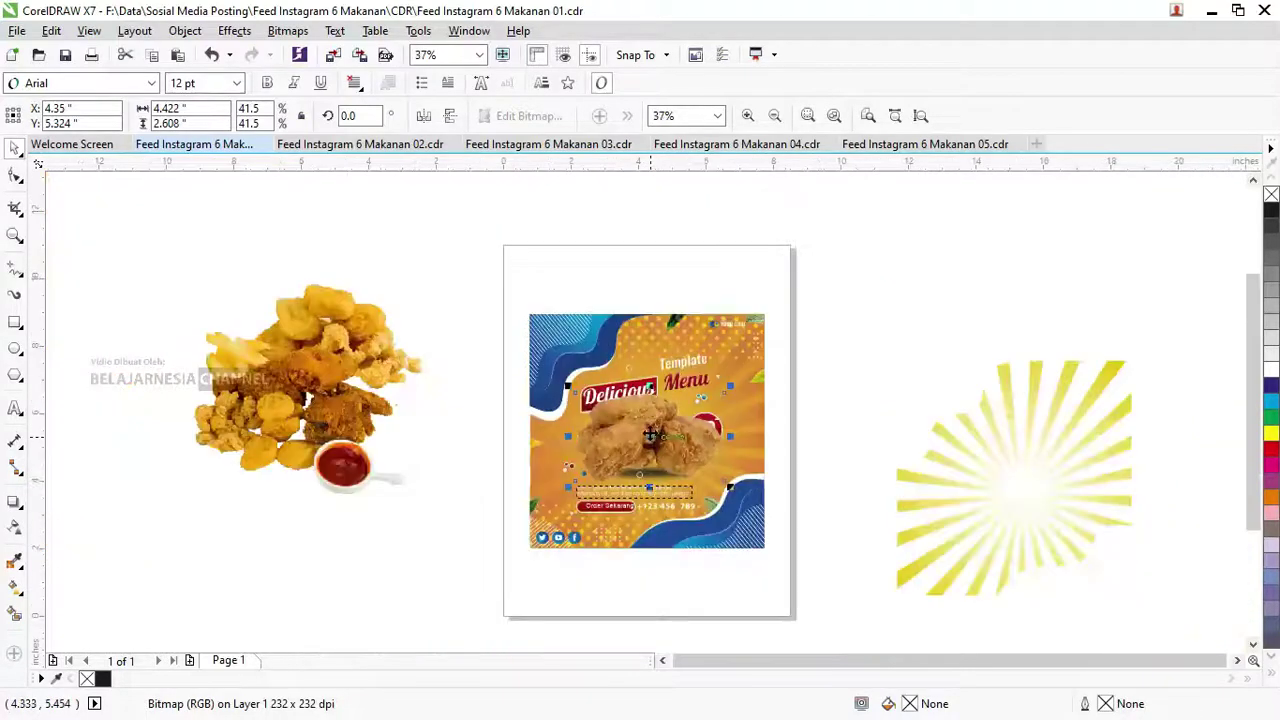
Move the chicken photo aside and bring the template objects To Front of Page
drag(657, 425, 845, 333)
drag(486, 339, 727, 530)
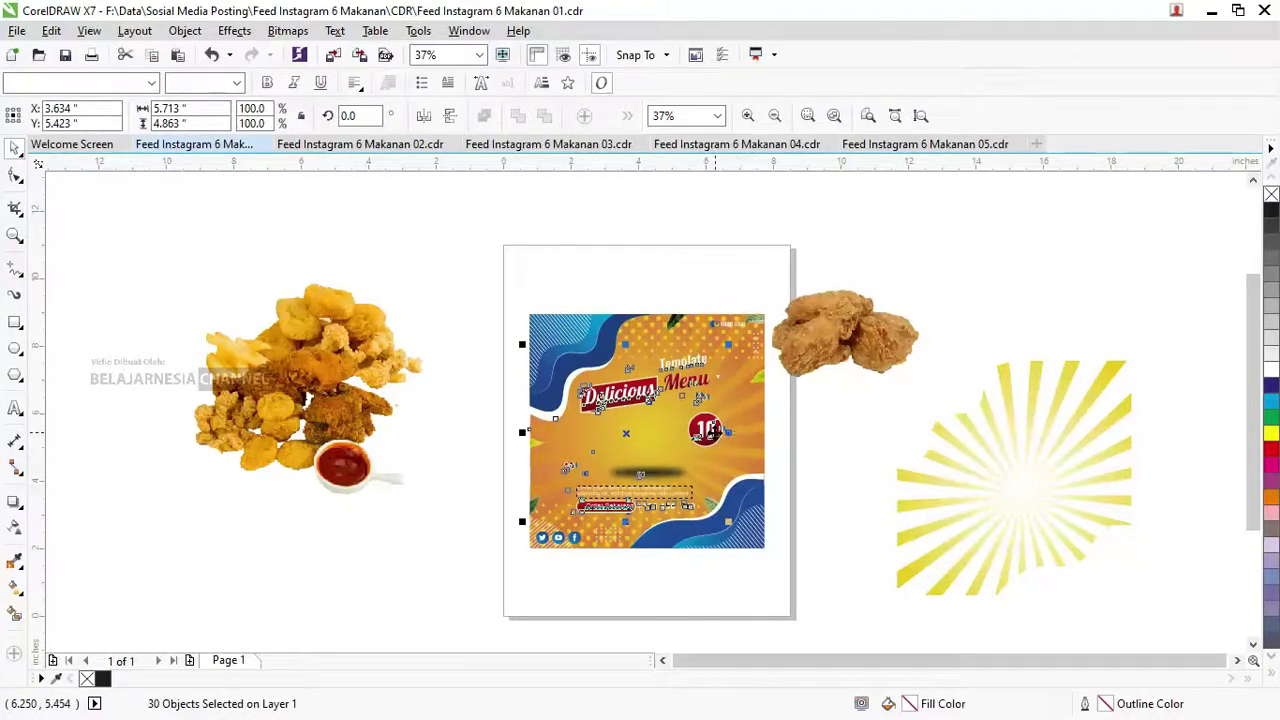
right_click(716, 432)
mouse_move(764, 530)
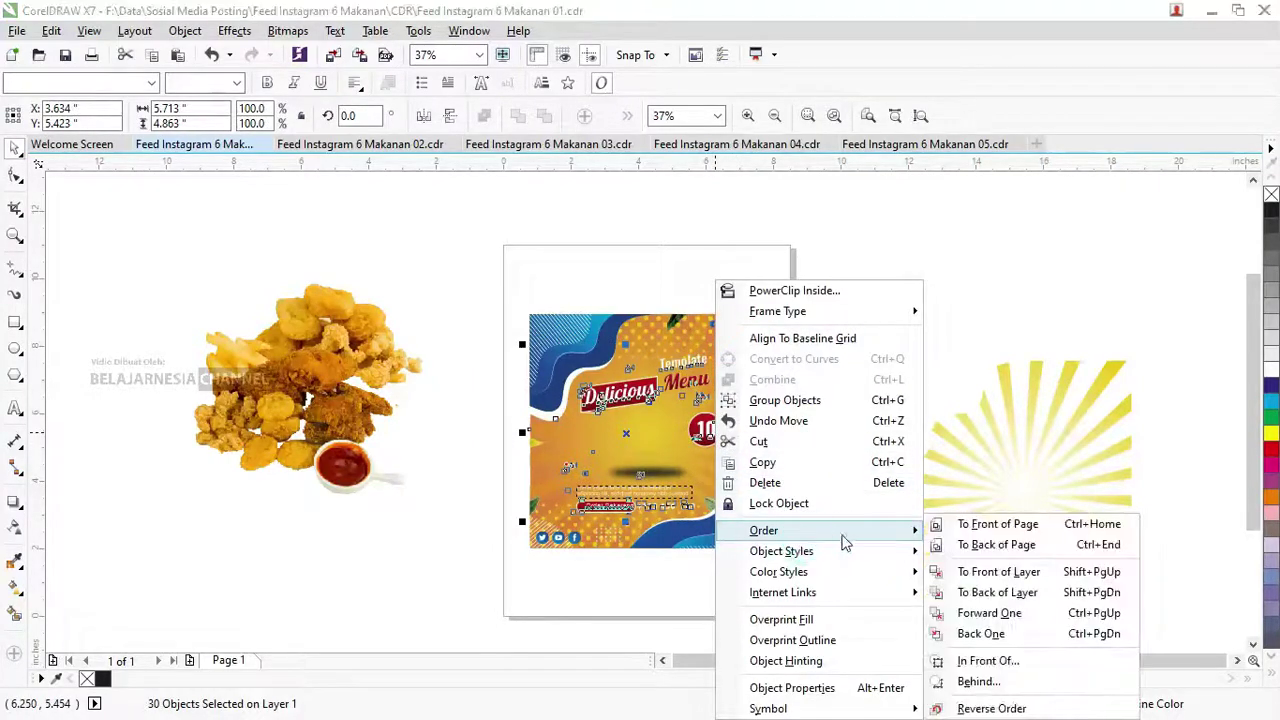
click(958, 524)
Place the chicken photo at the template's centre, resized to about 37%
drag(852, 318, 645, 425)
scroll(648, 420, up, 2)
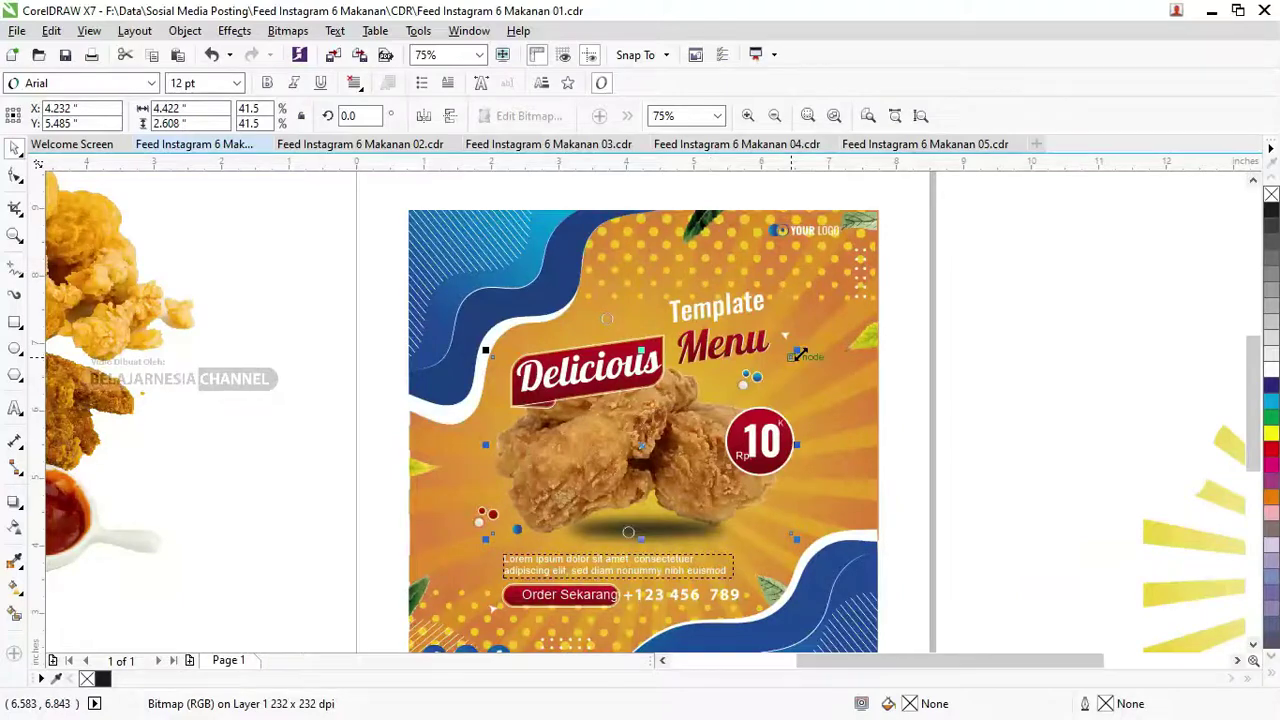
shift+click(800, 355)
click(951, 386)
click(768, 490)
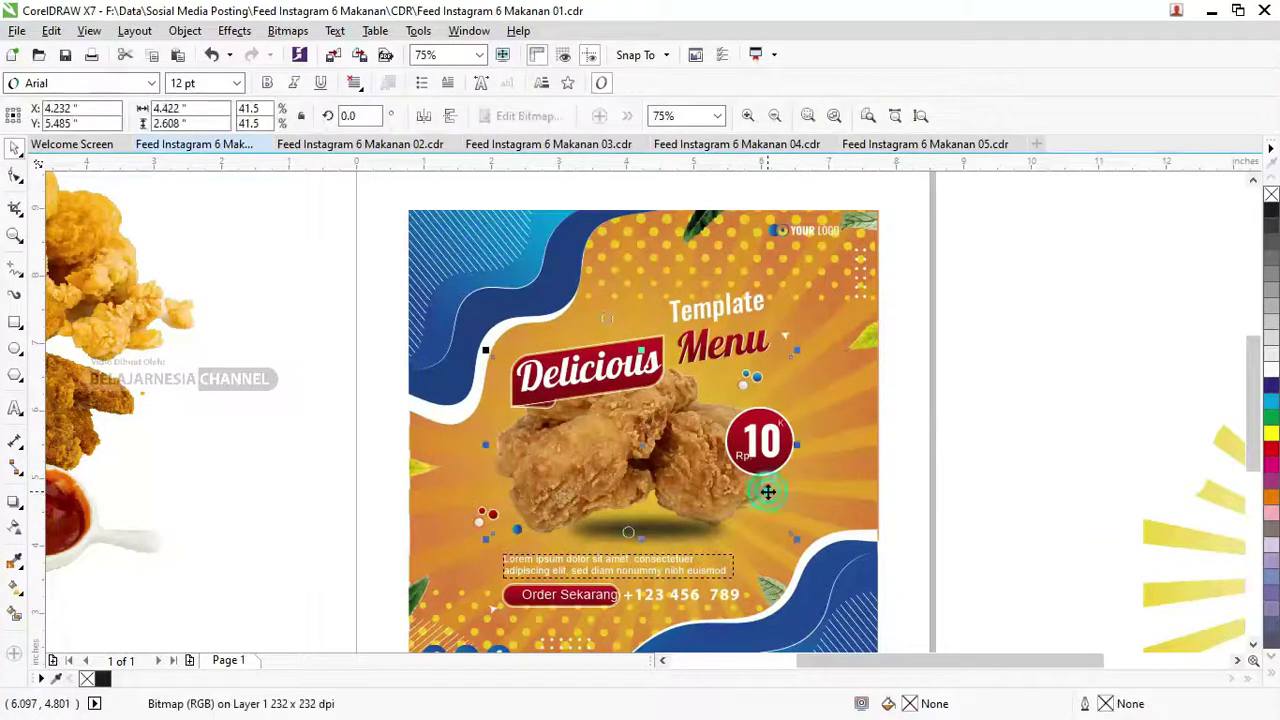
drag(800, 345, 675, 418)
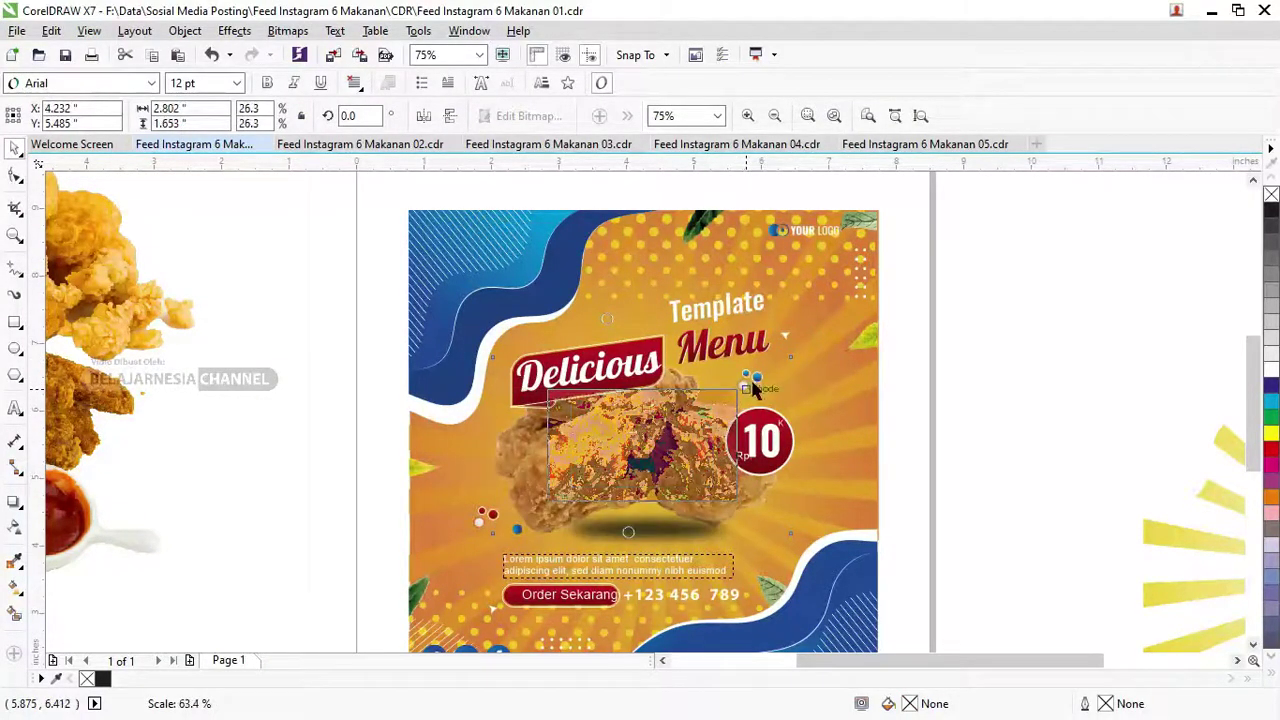
drag(604, 462, 652, 460)
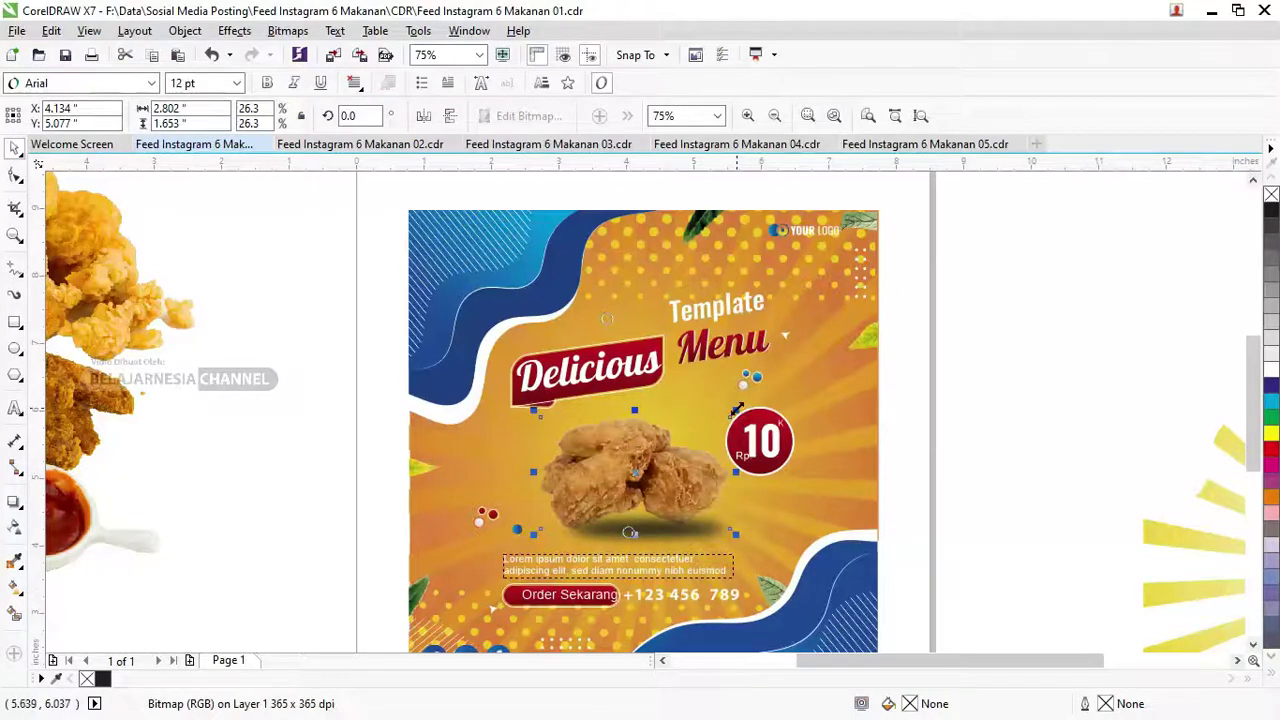
drag(736, 418, 770, 393)
Select the shadow group beneath the chicken and lighten it
click(963, 380)
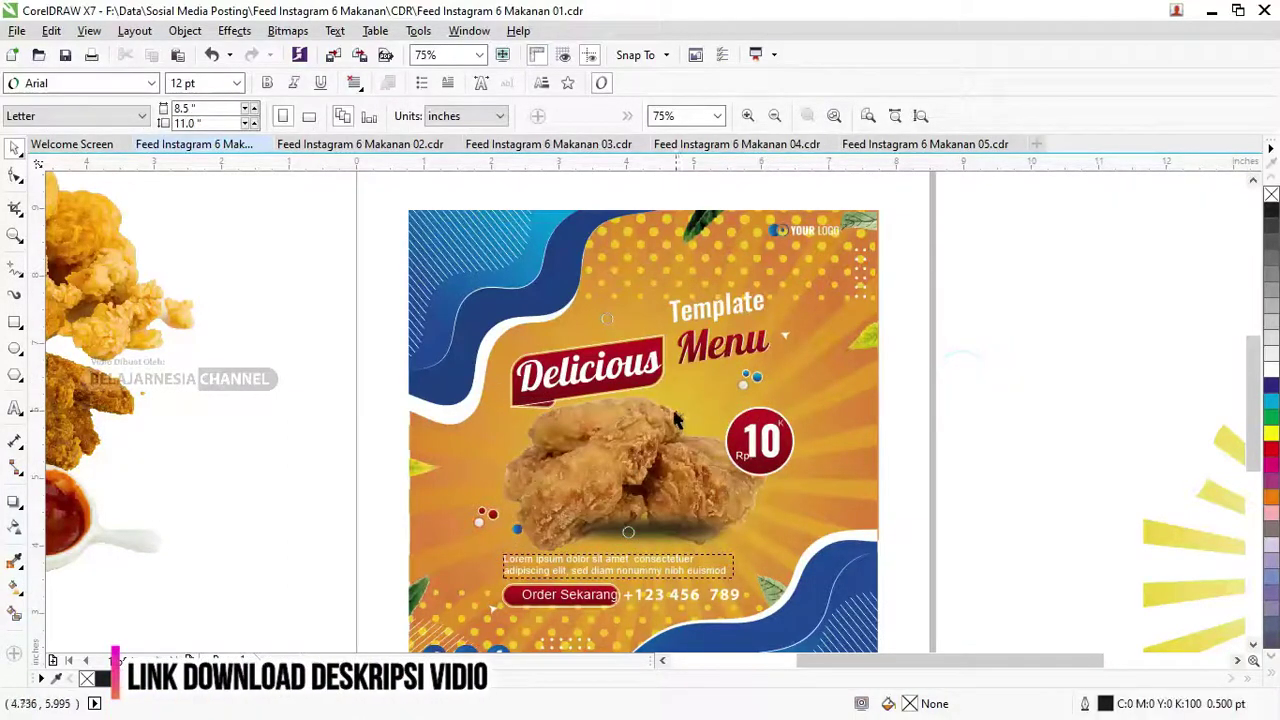
click(648, 537)
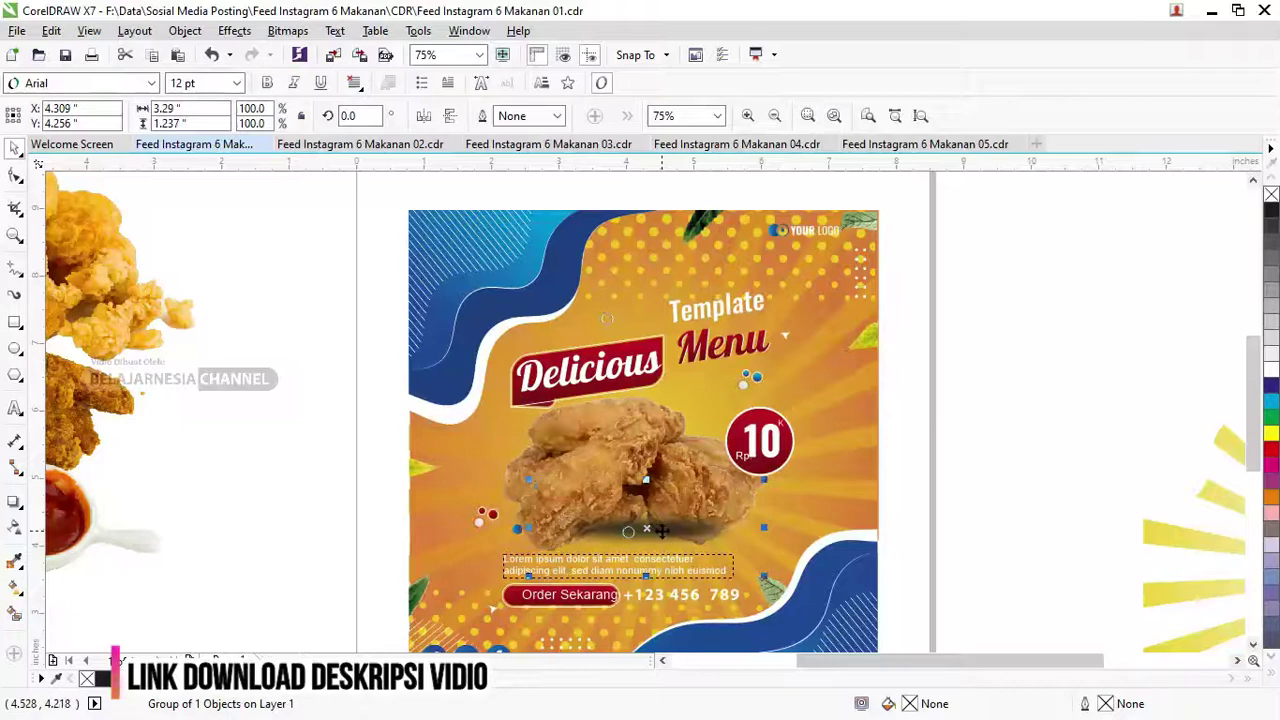
drag(648, 537, 651, 531)
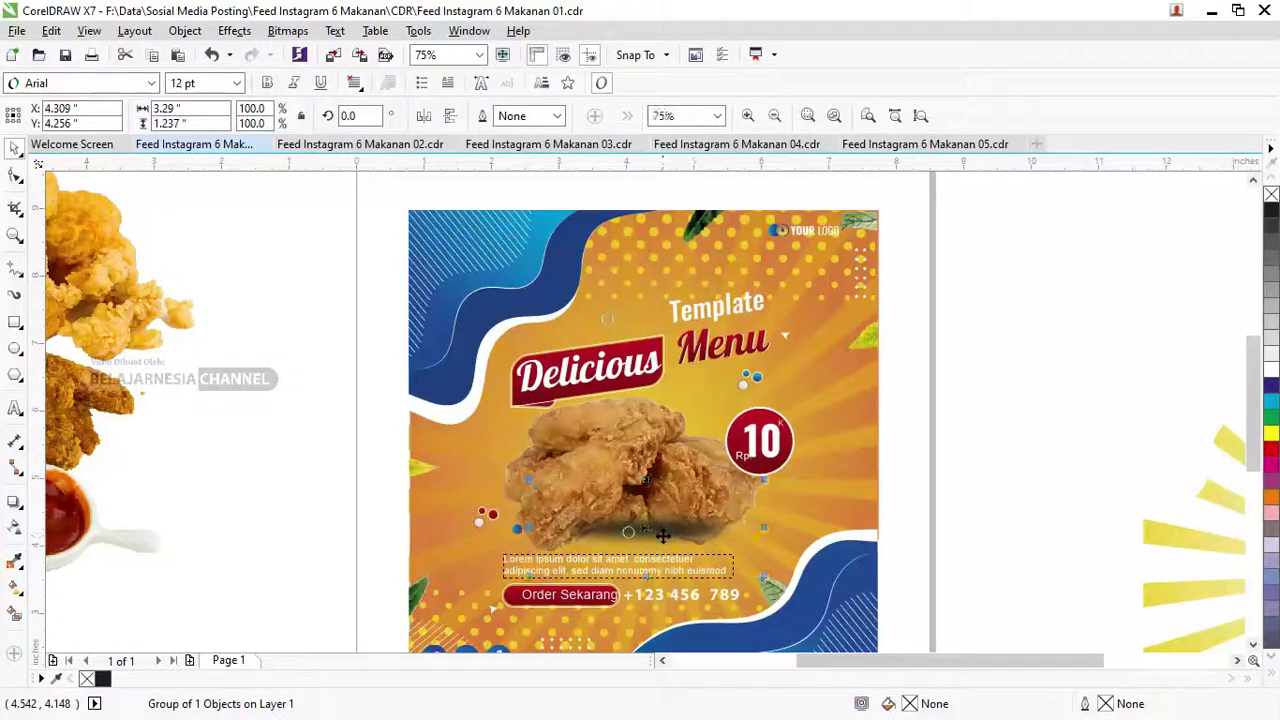
key(ctrl+shift+z)
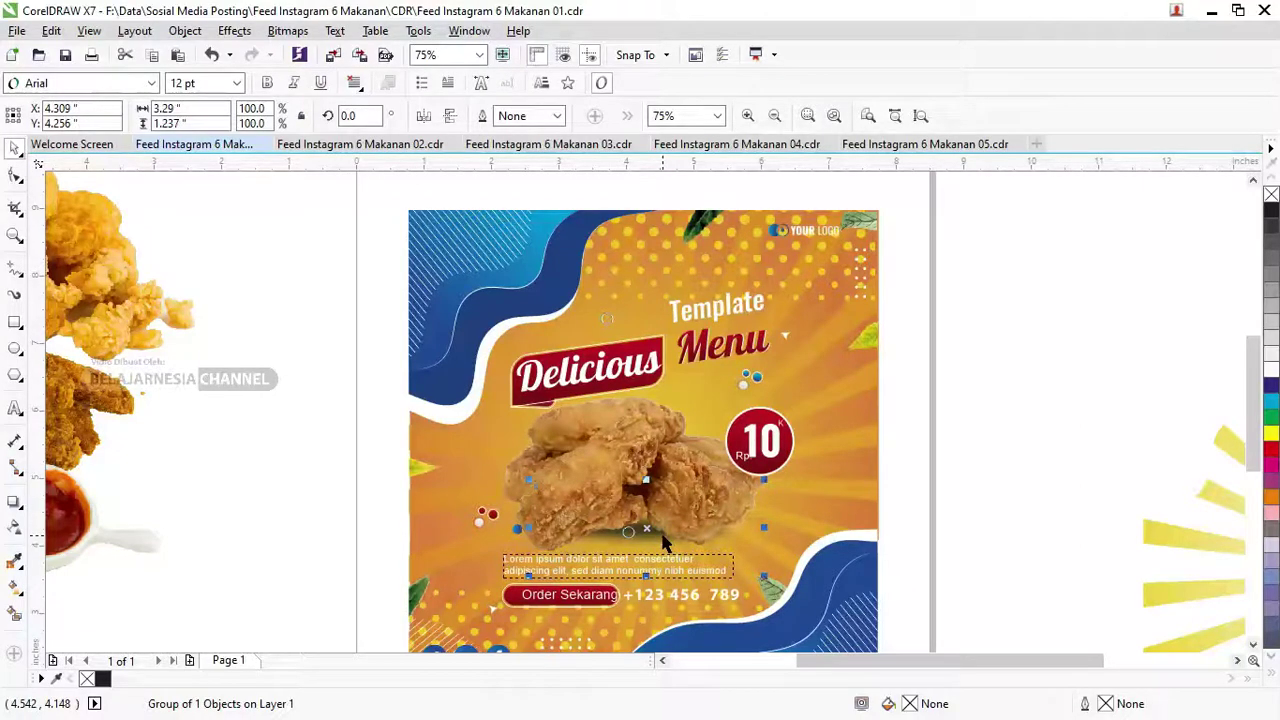
click(958, 403)
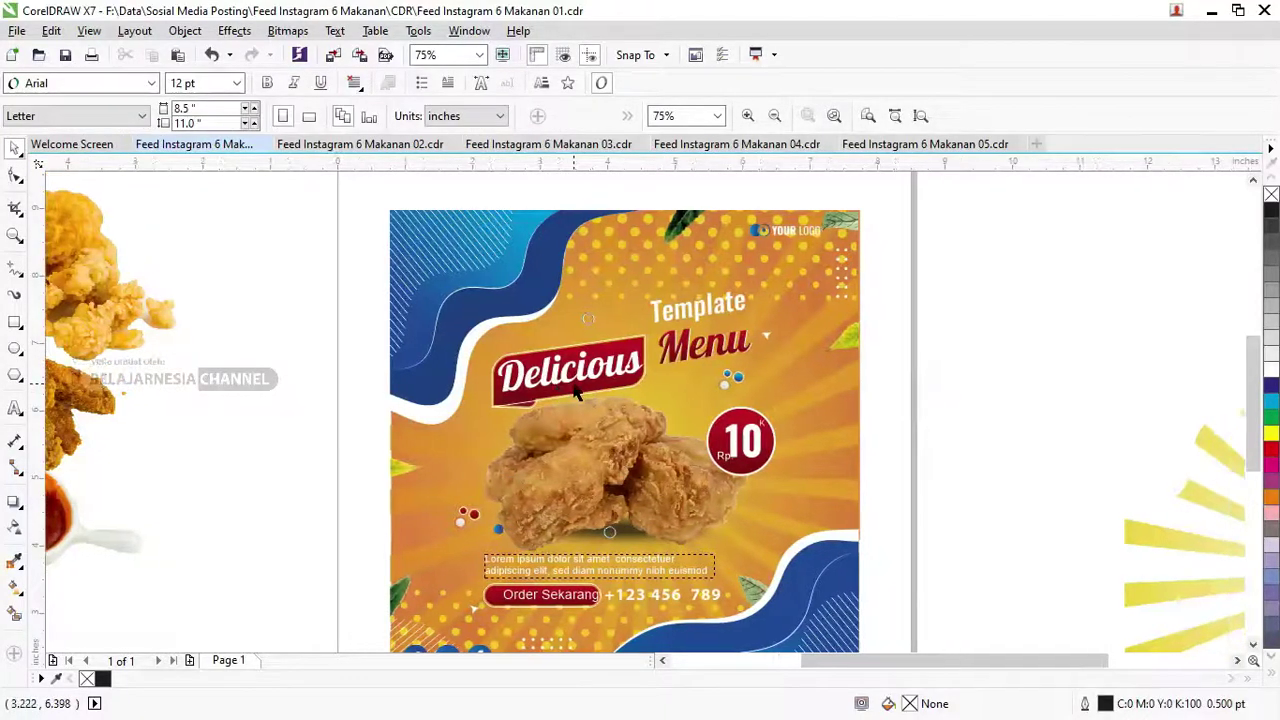
Inspect the Lorem ipsum paragraph and three-dot group, zooming around the design
scroll(590, 503, down, 2)
scroll(590, 503, up, 4)
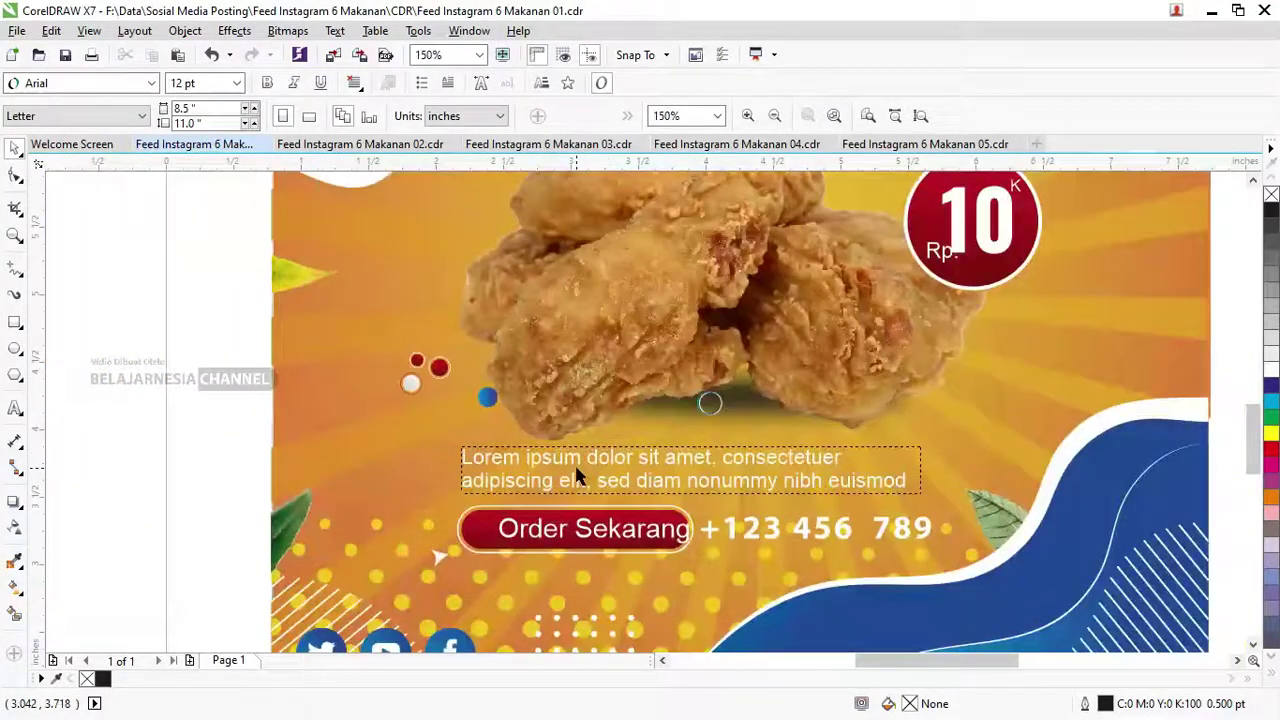
click(581, 462)
double_click(581, 462)
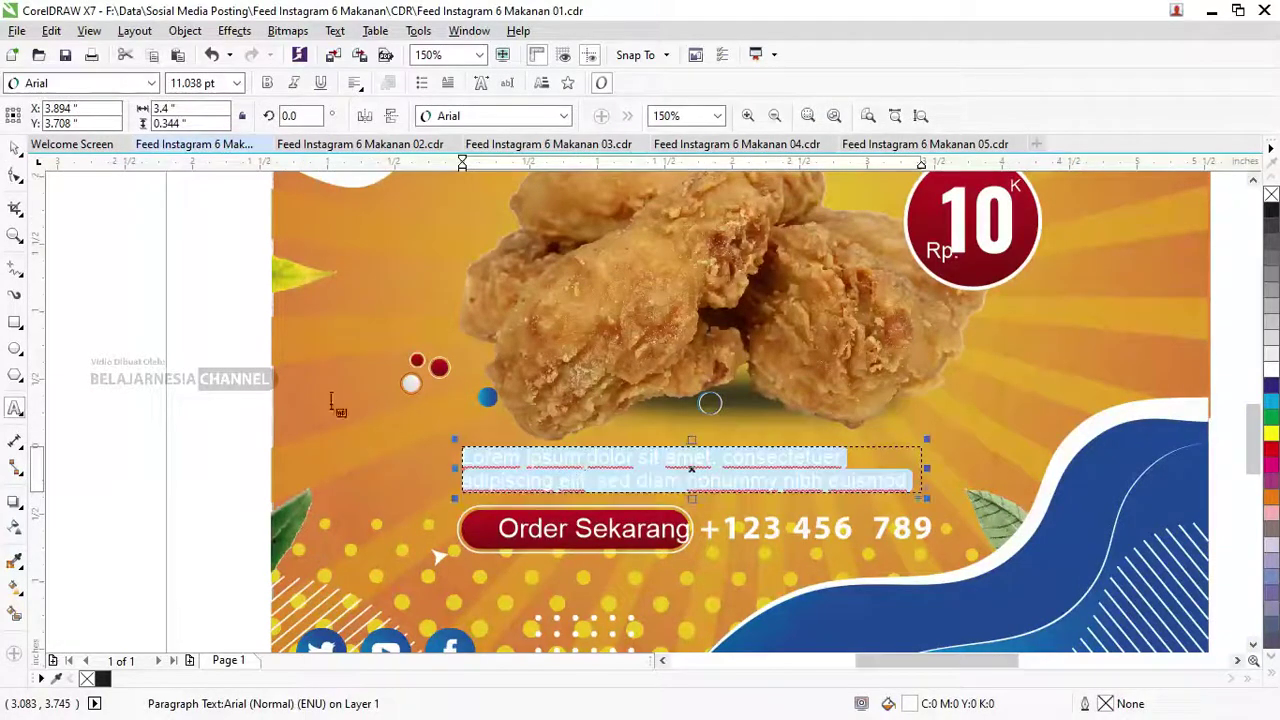
click(15, 150)
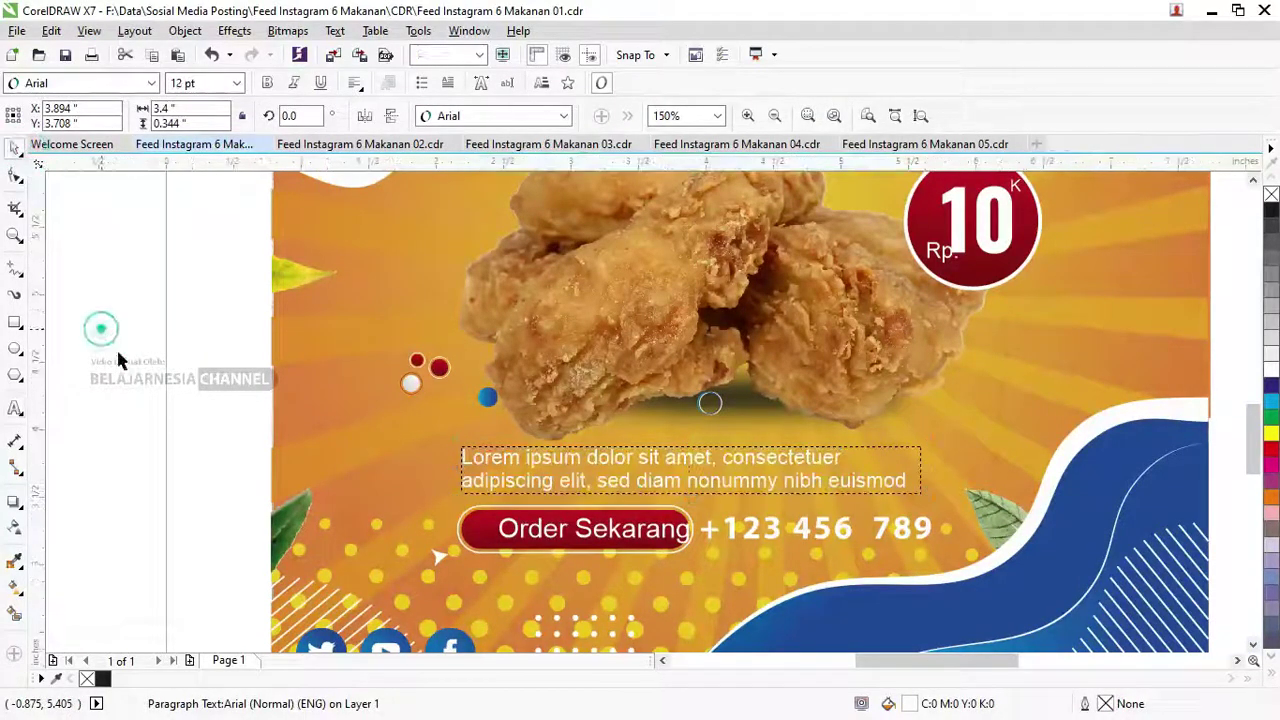
click(410, 380)
scroll(412, 383, up, 4)
scroll(412, 383, up, 1)
scroll(411, 380, down, 2)
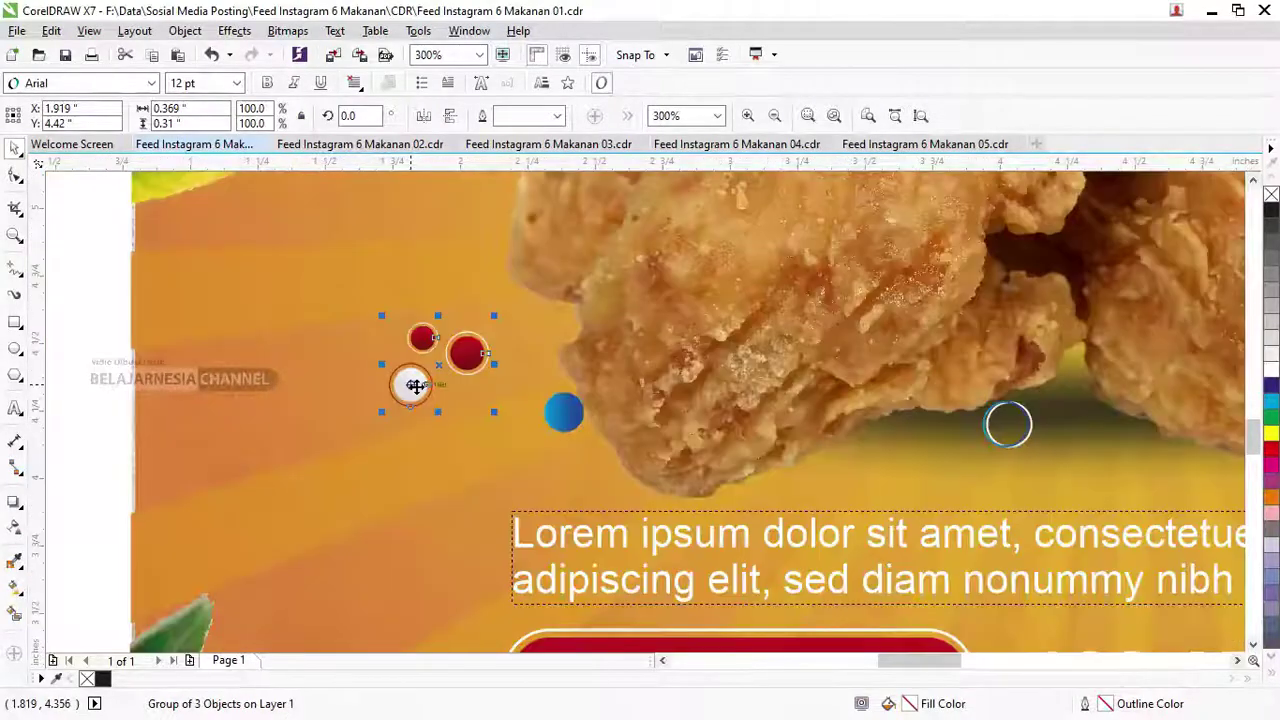
scroll(411, 380, down, 2)
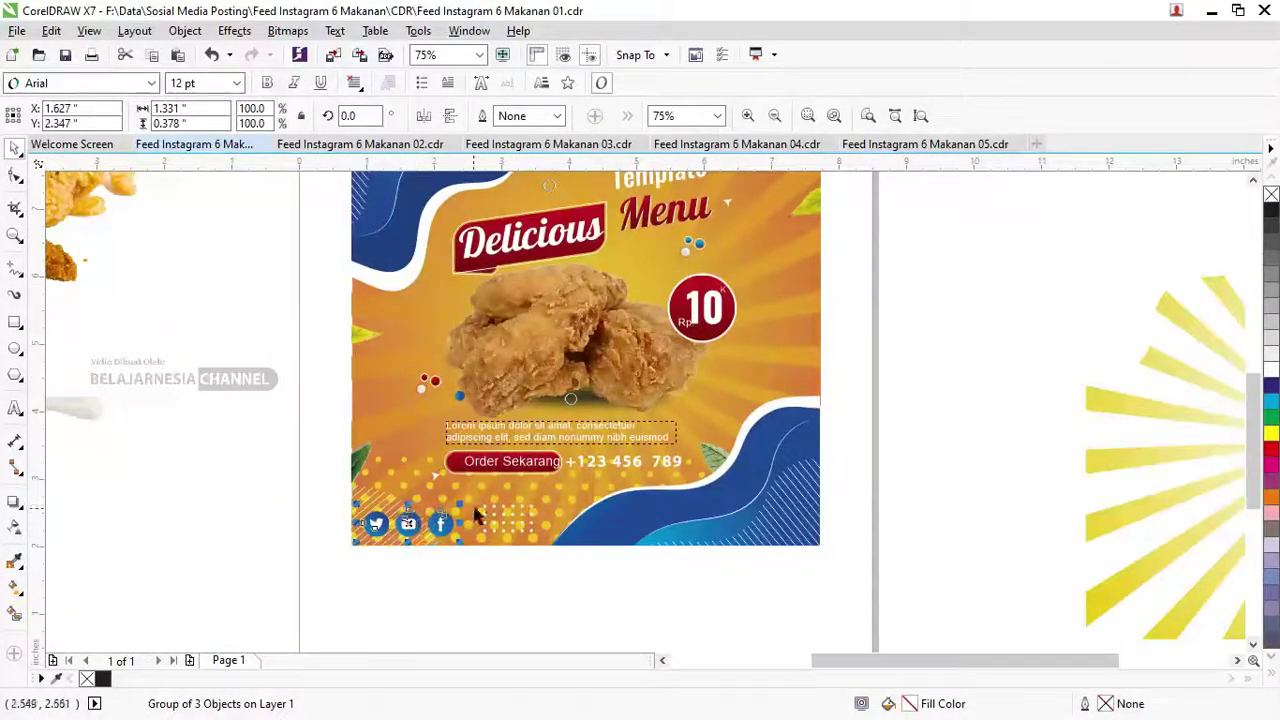
scroll(470, 520, up, 3)
scroll(476, 513, up, 3)
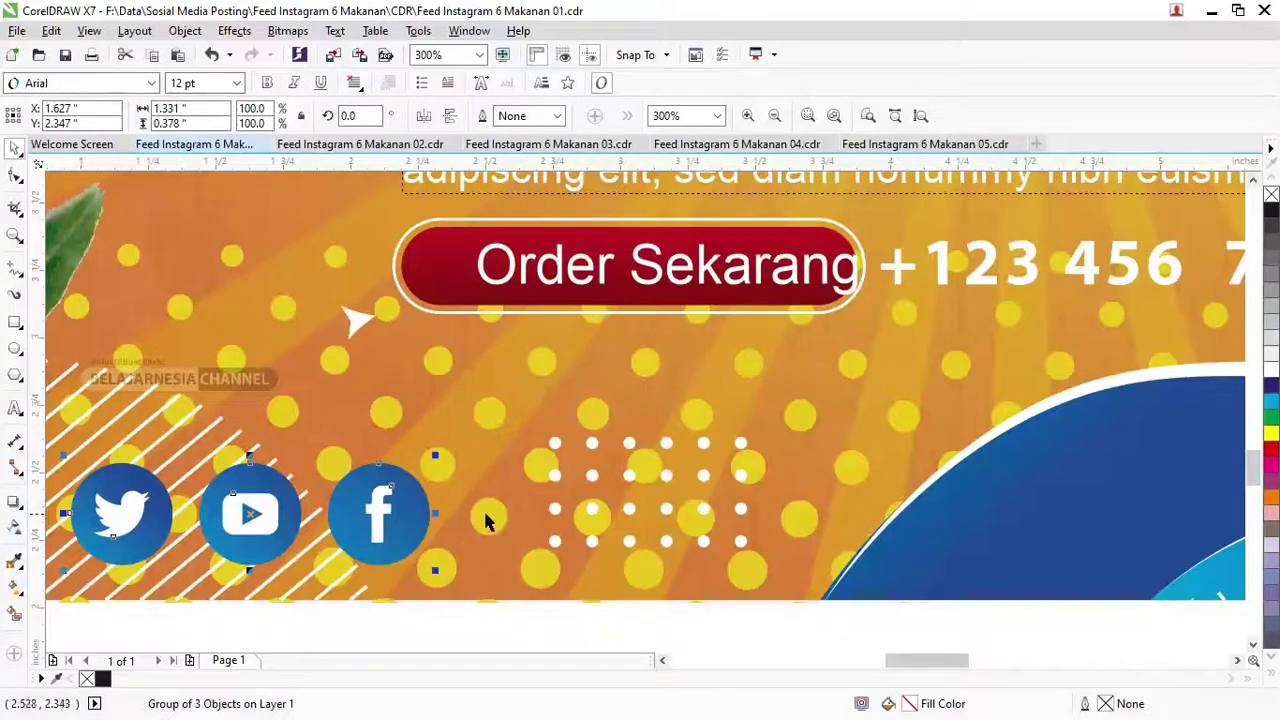
scroll(470, 510, down, 3)
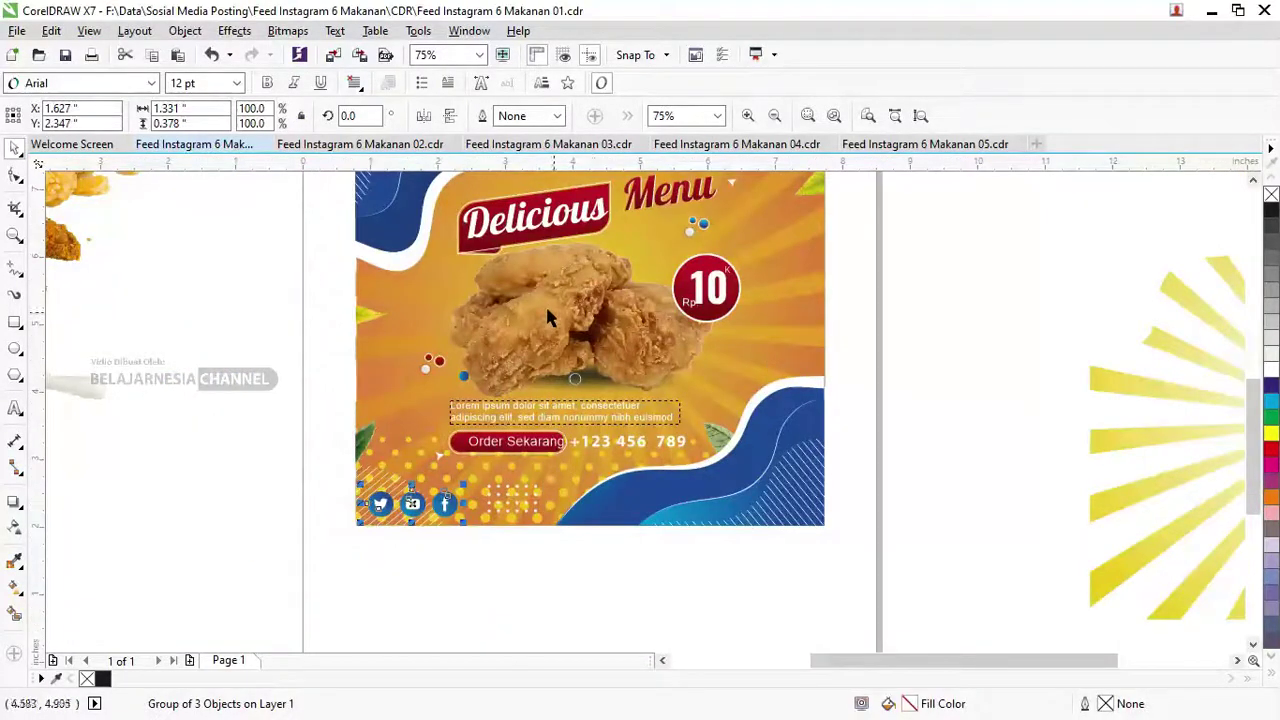
scroll(542, 303, down, 2)
scroll(540, 300, down, 2)
scroll(530, 258, up, 1)
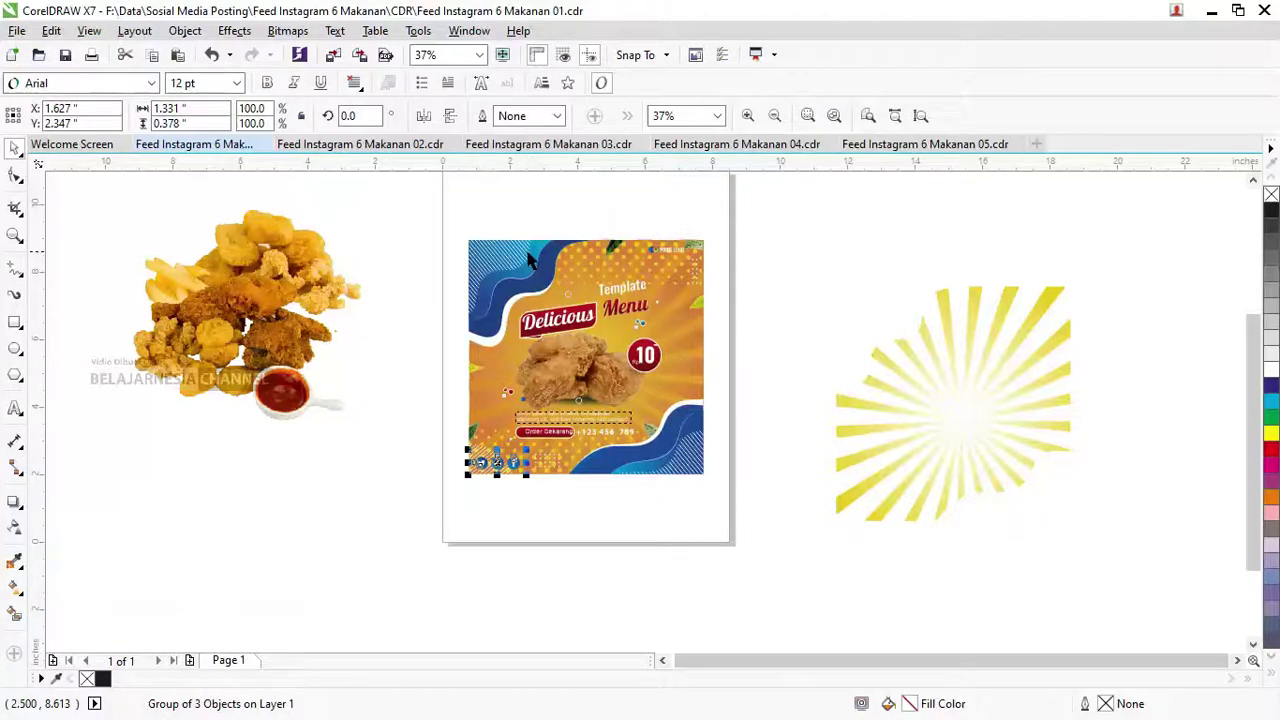
In the PSD folder, extract the Makanan 05 archive here, replacing existing files
key(alt+Tab)
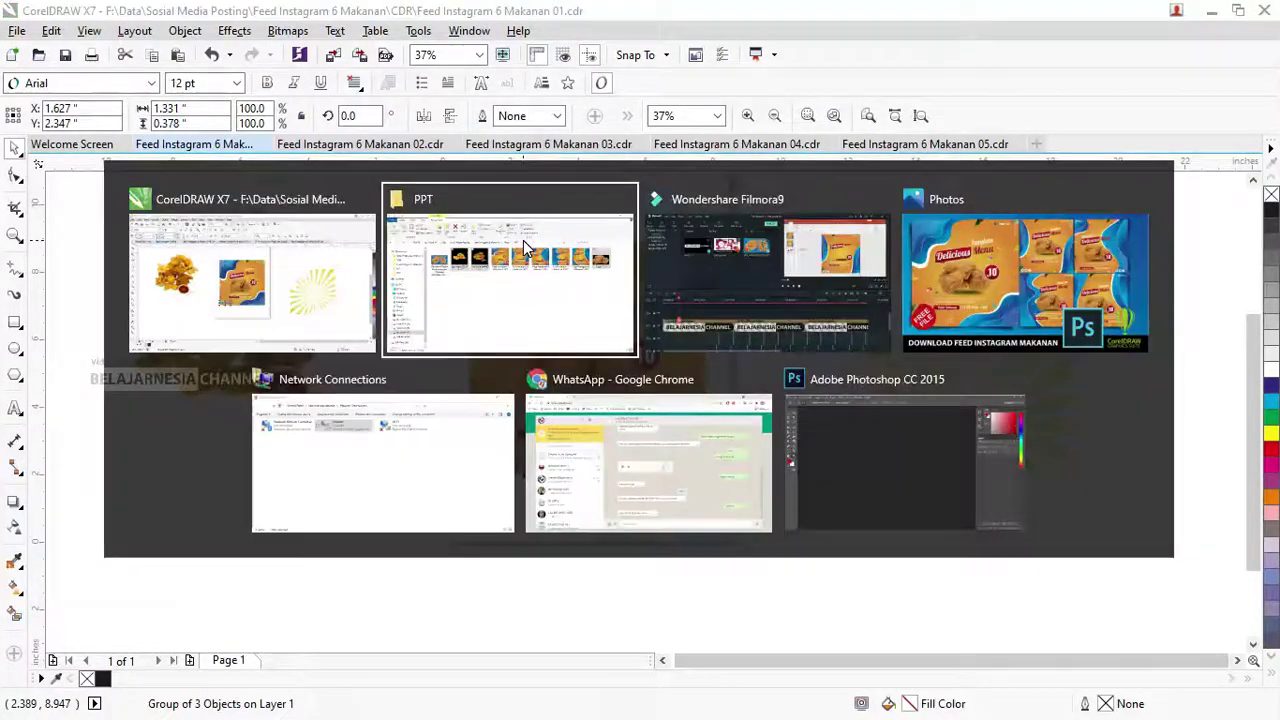
click(520, 148)
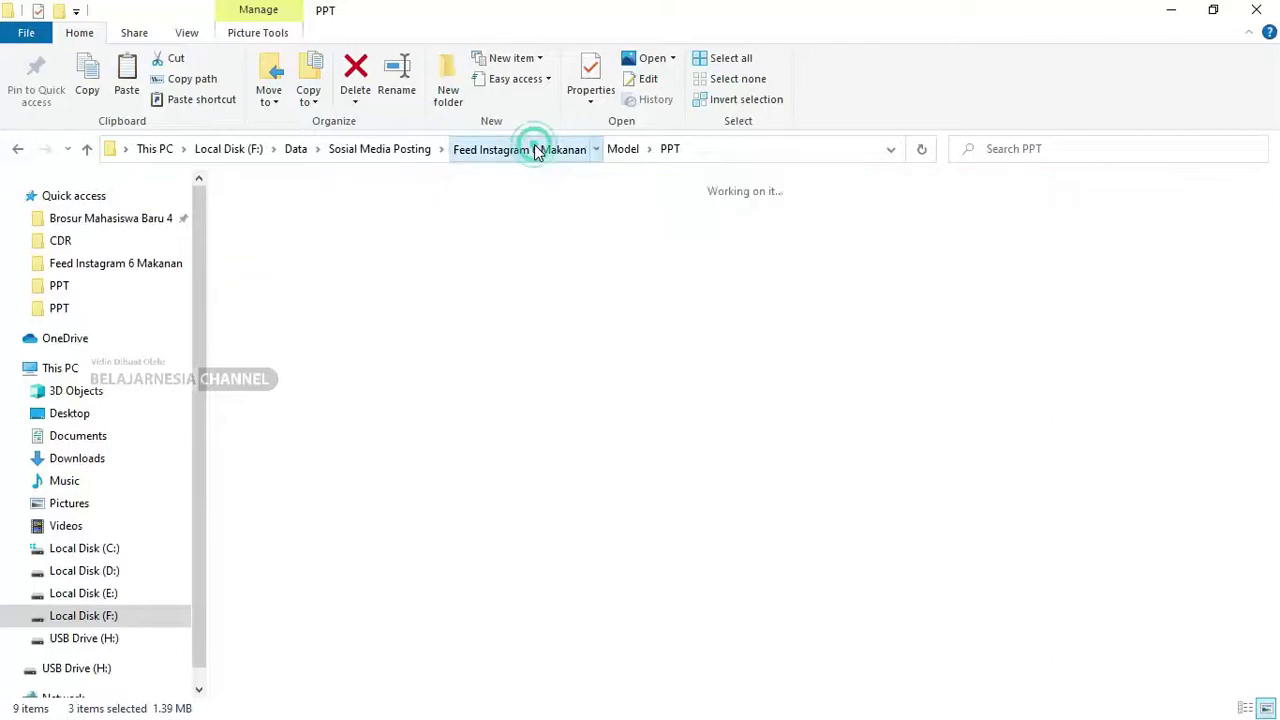
click(483, 245)
double_click(483, 245)
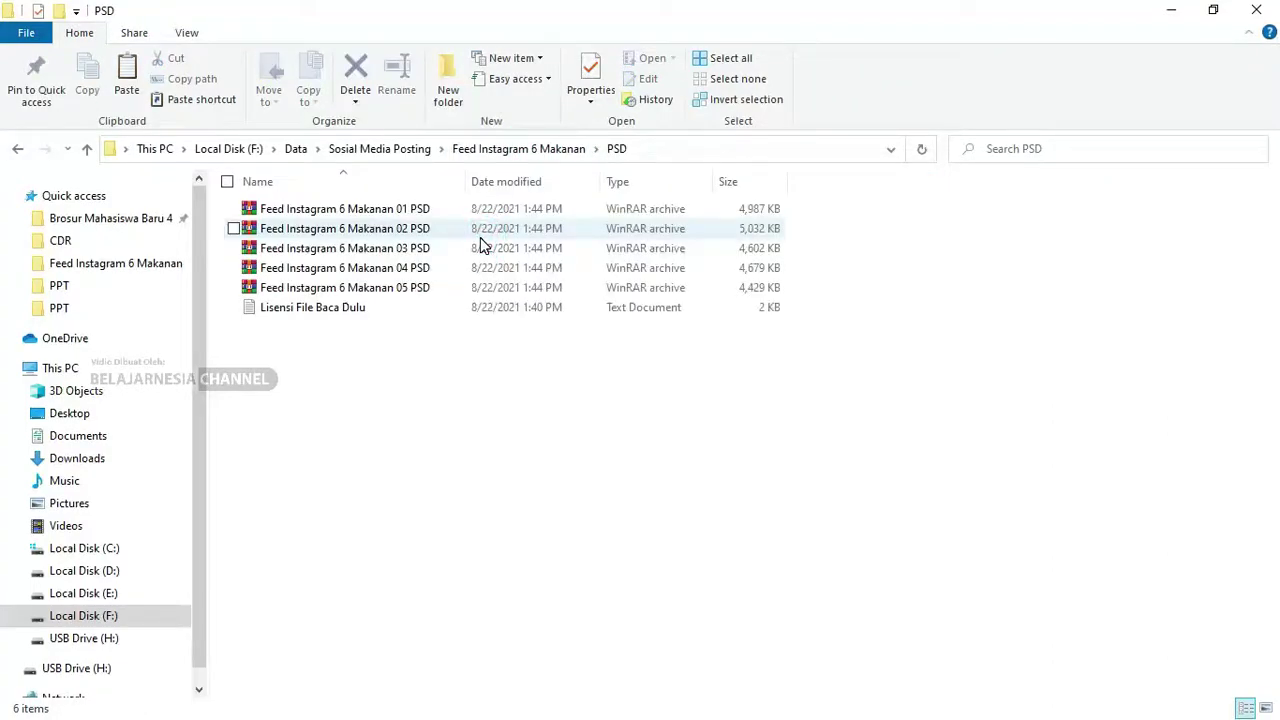
click(365, 292)
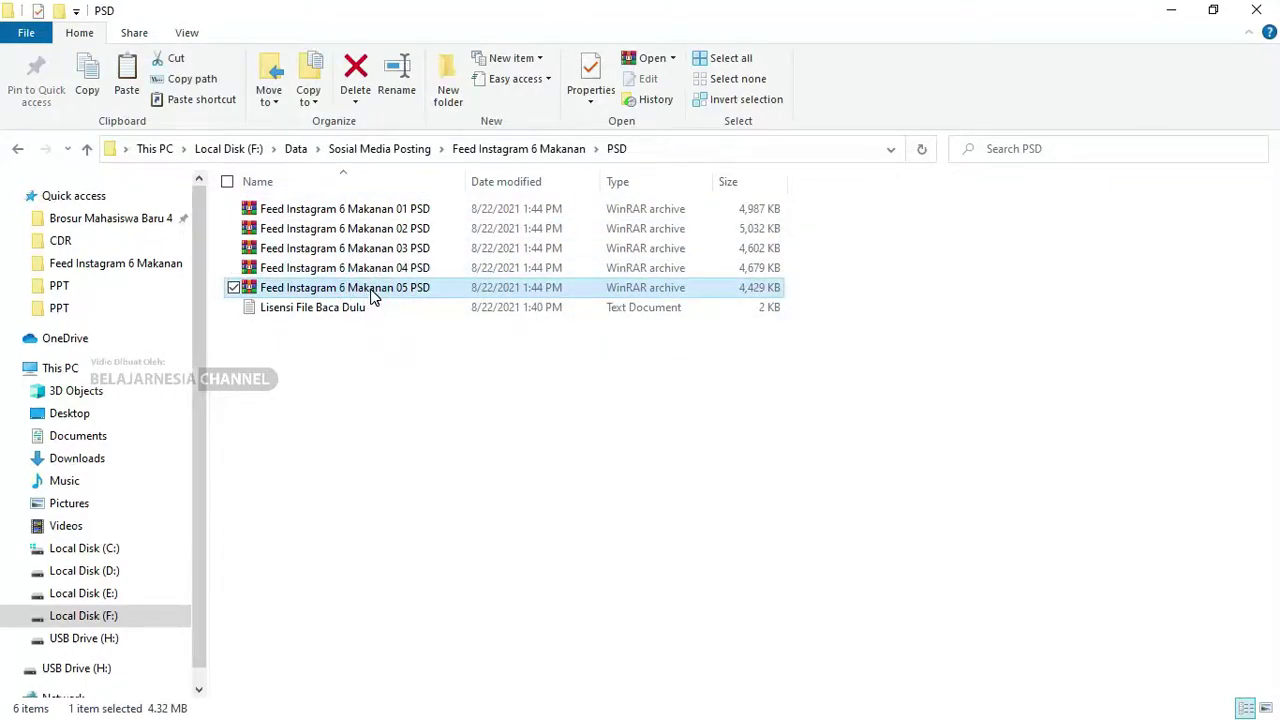
right_click(373, 292)
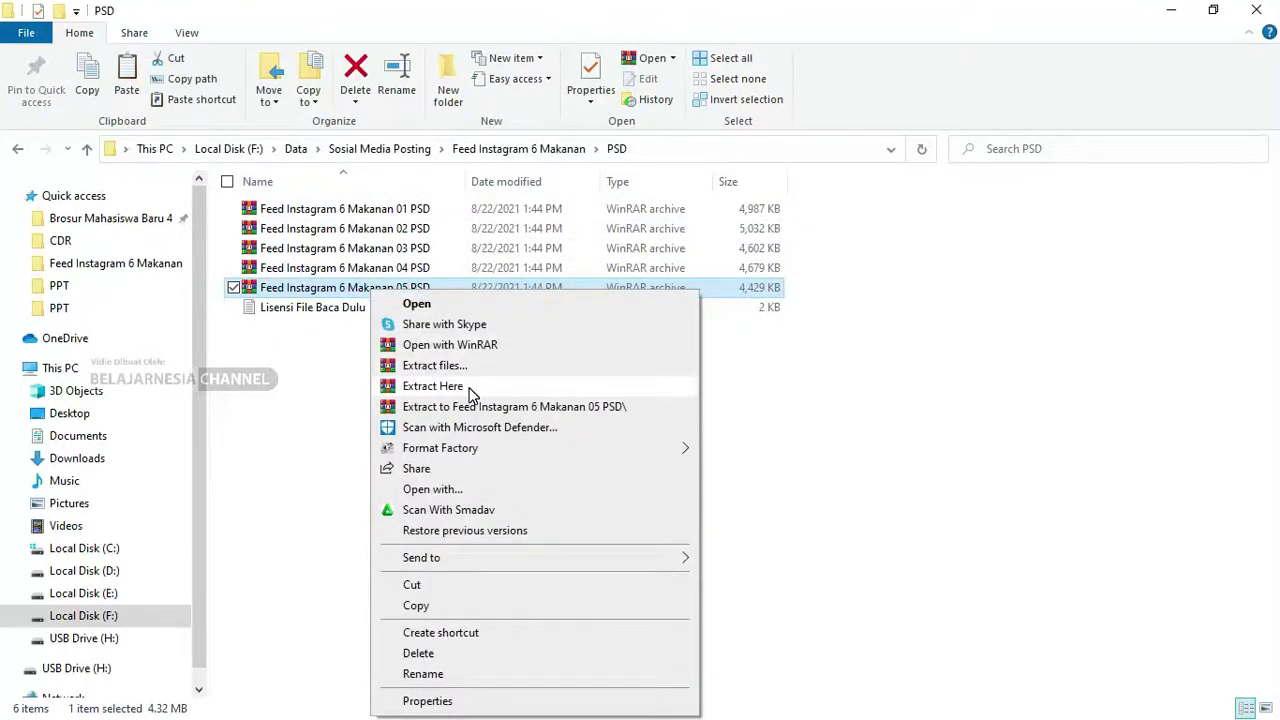
click(470, 387)
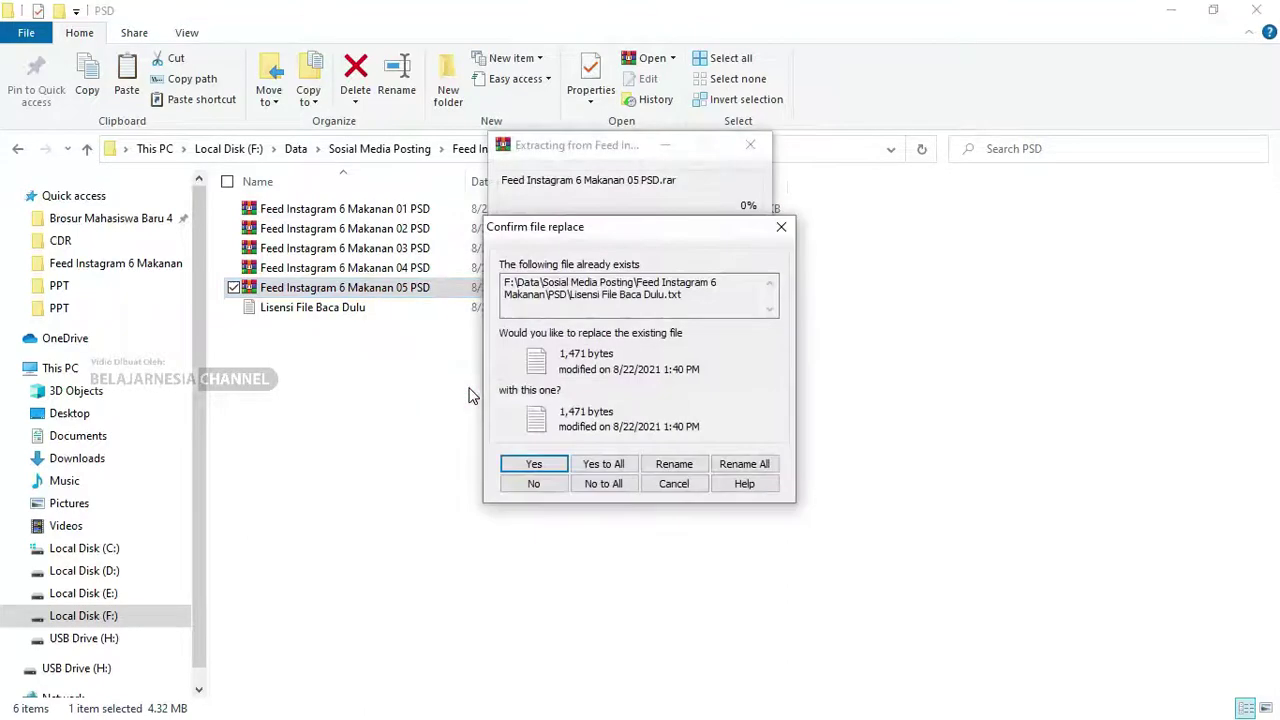
click(605, 464)
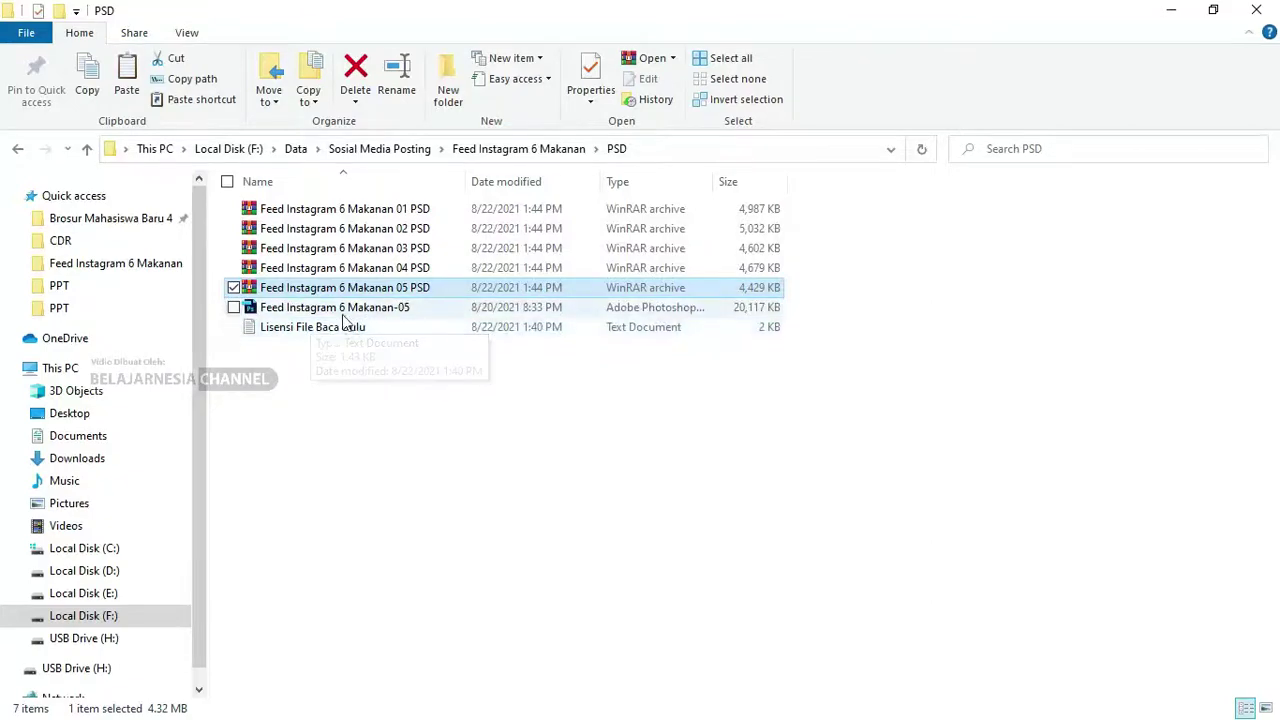
Open the extracted Feed Instagram 6 Makanan-05 PSD in Photoshop via Edit
click(350, 312)
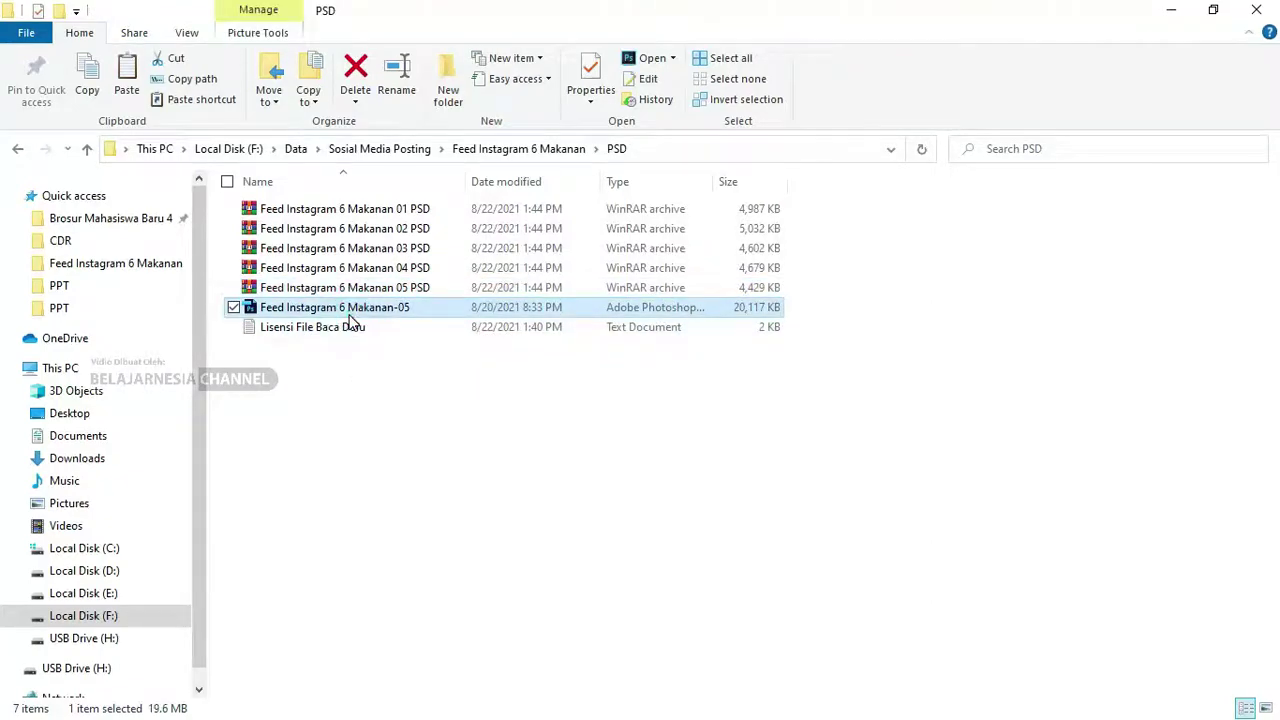
right_click(350, 318)
click(385, 245)
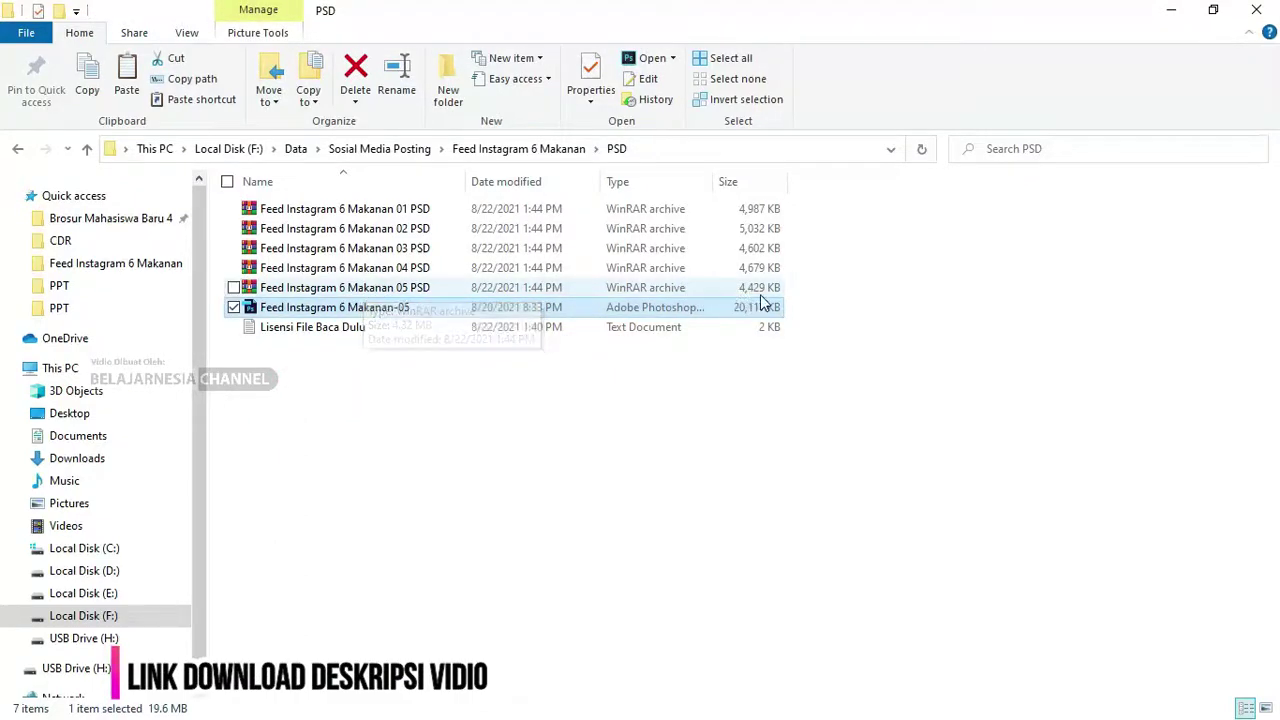
right_click(408, 312)
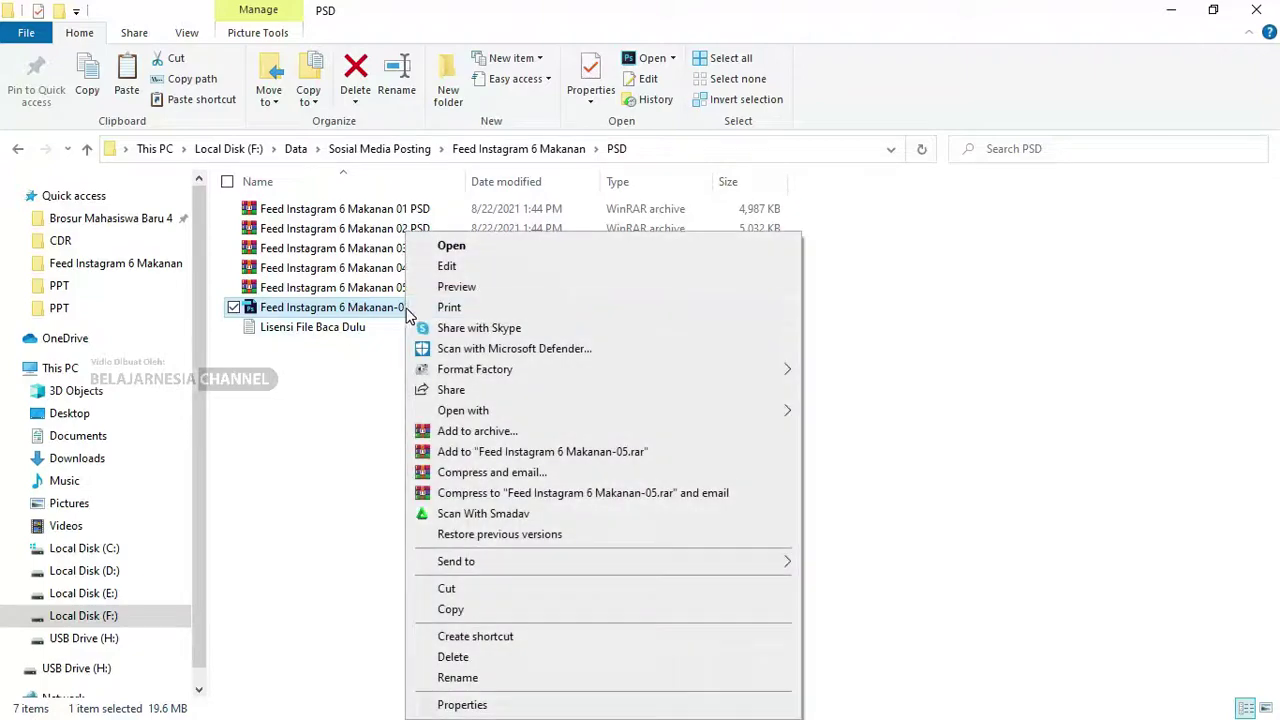
click(465, 266)
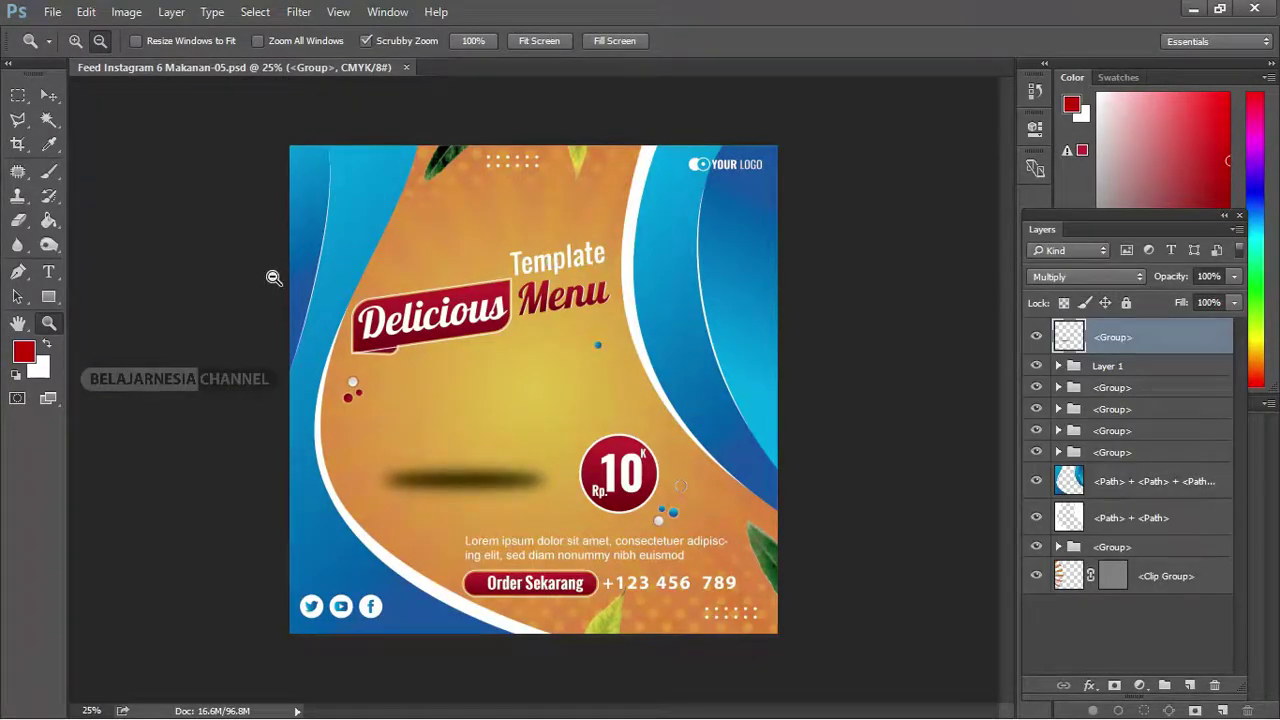
click(48, 95)
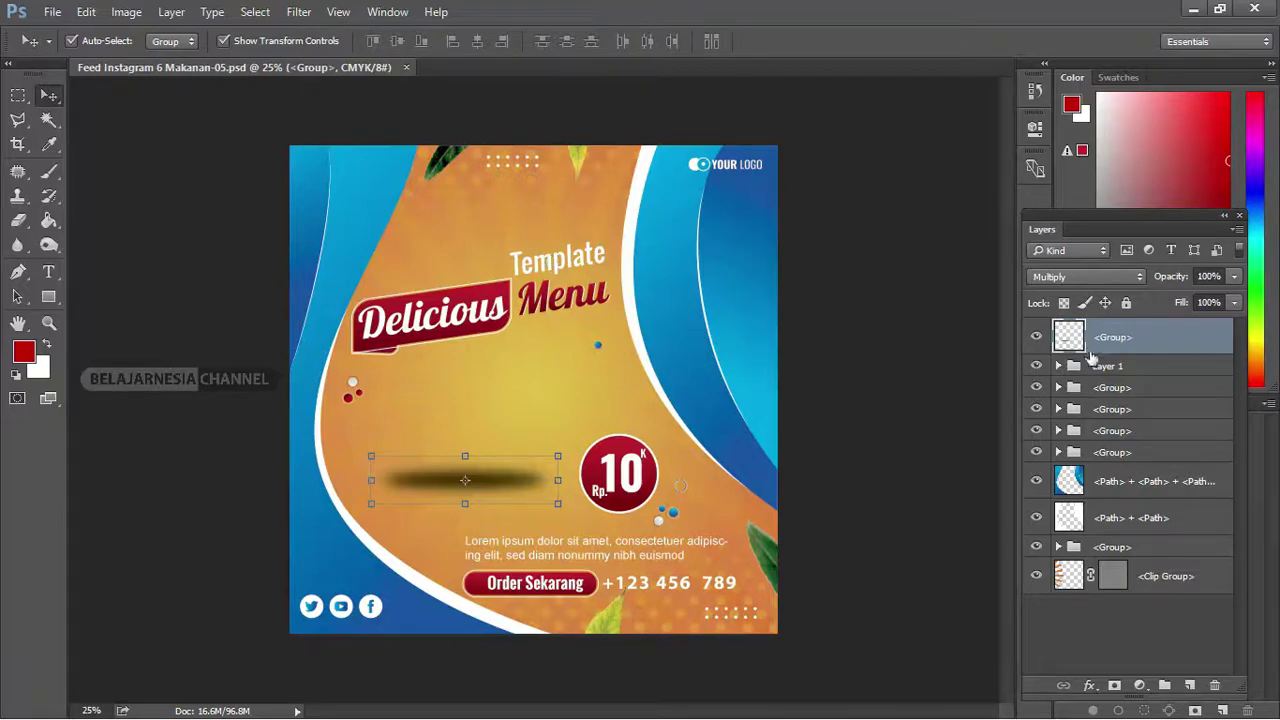
click(1037, 366)
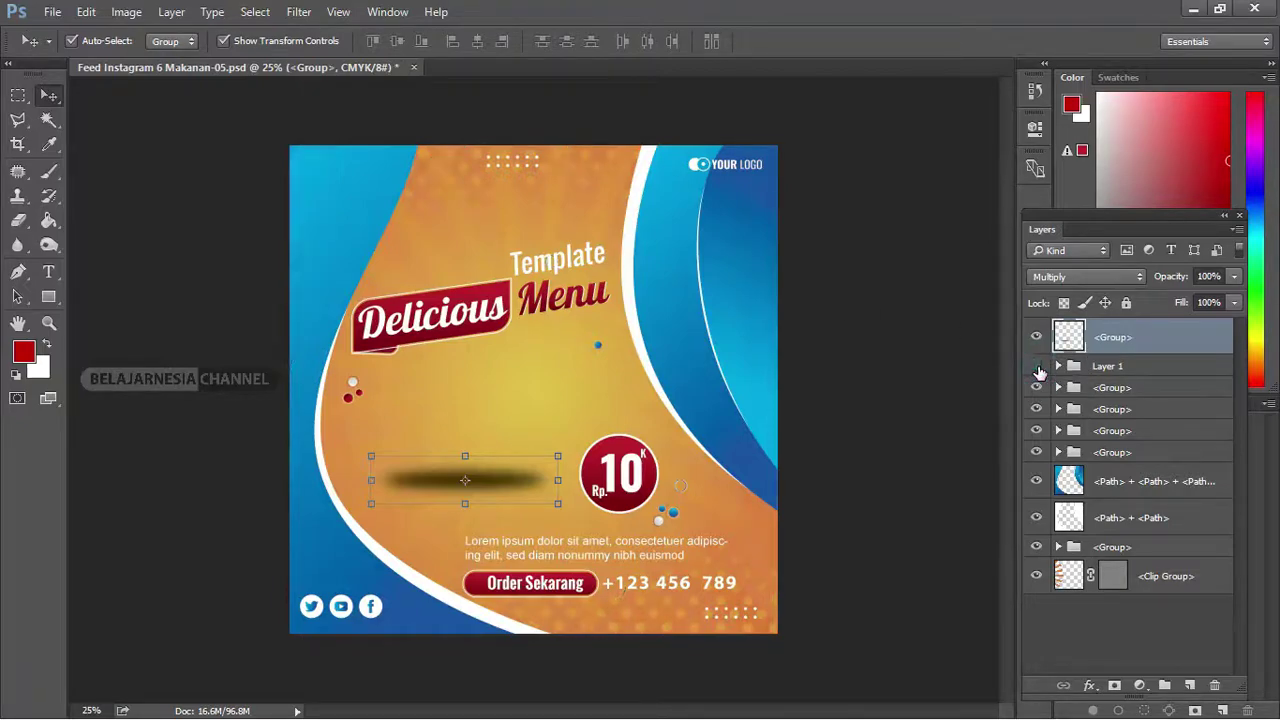
click(1037, 366)
click(1037, 367)
click(1037, 367)
click(1037, 367)
click(1037, 367)
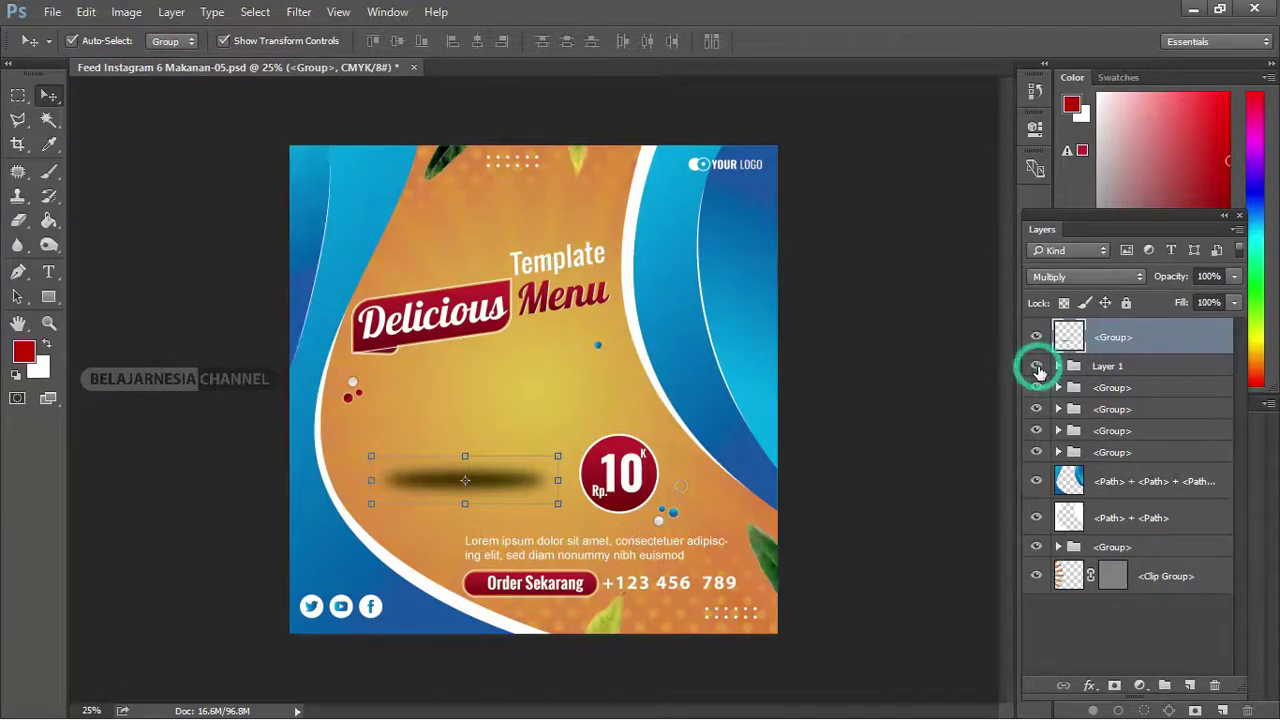
click(1036, 387)
click(1036, 388)
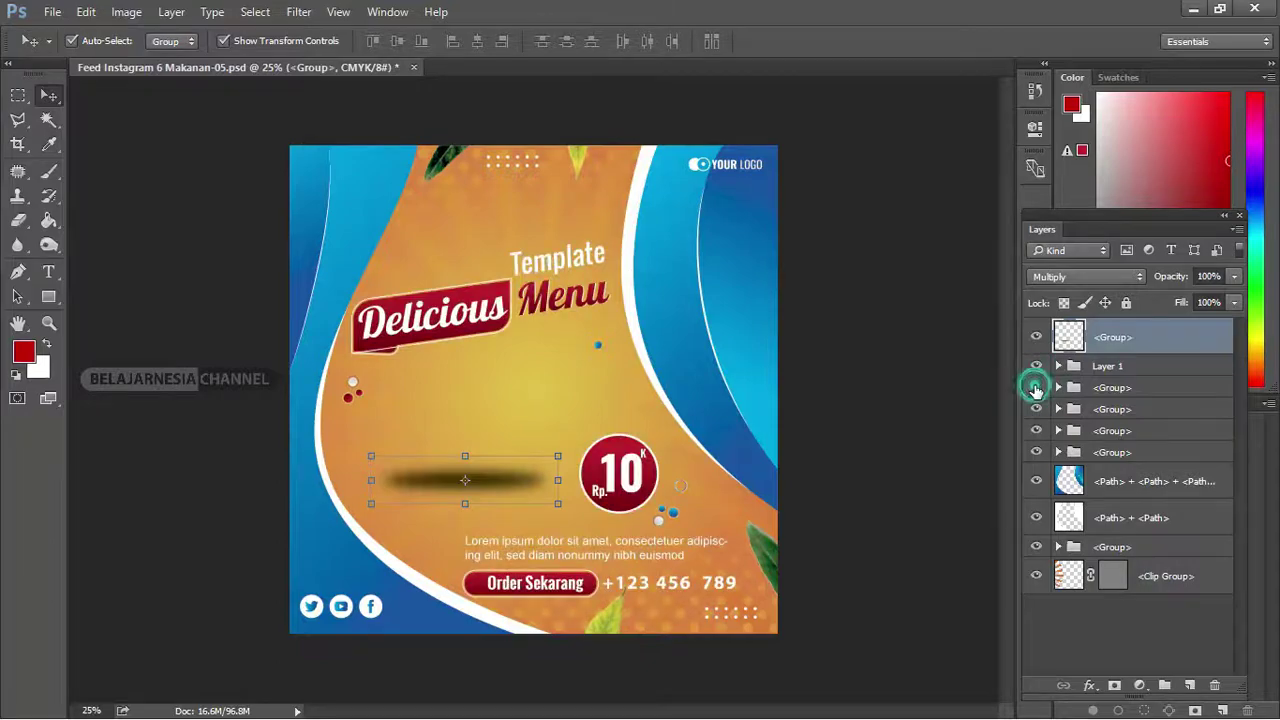
click(1036, 388)
click(1036, 388)
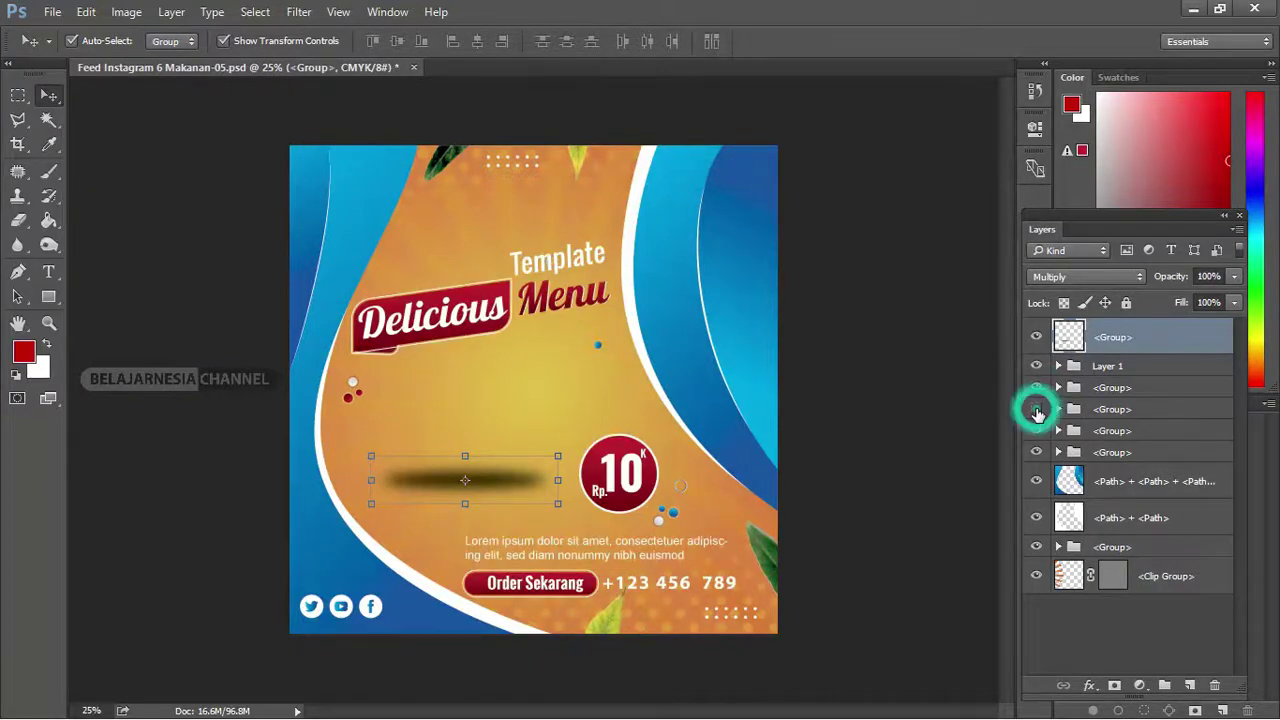
click(1036, 409)
click(1036, 409)
click(1036, 430)
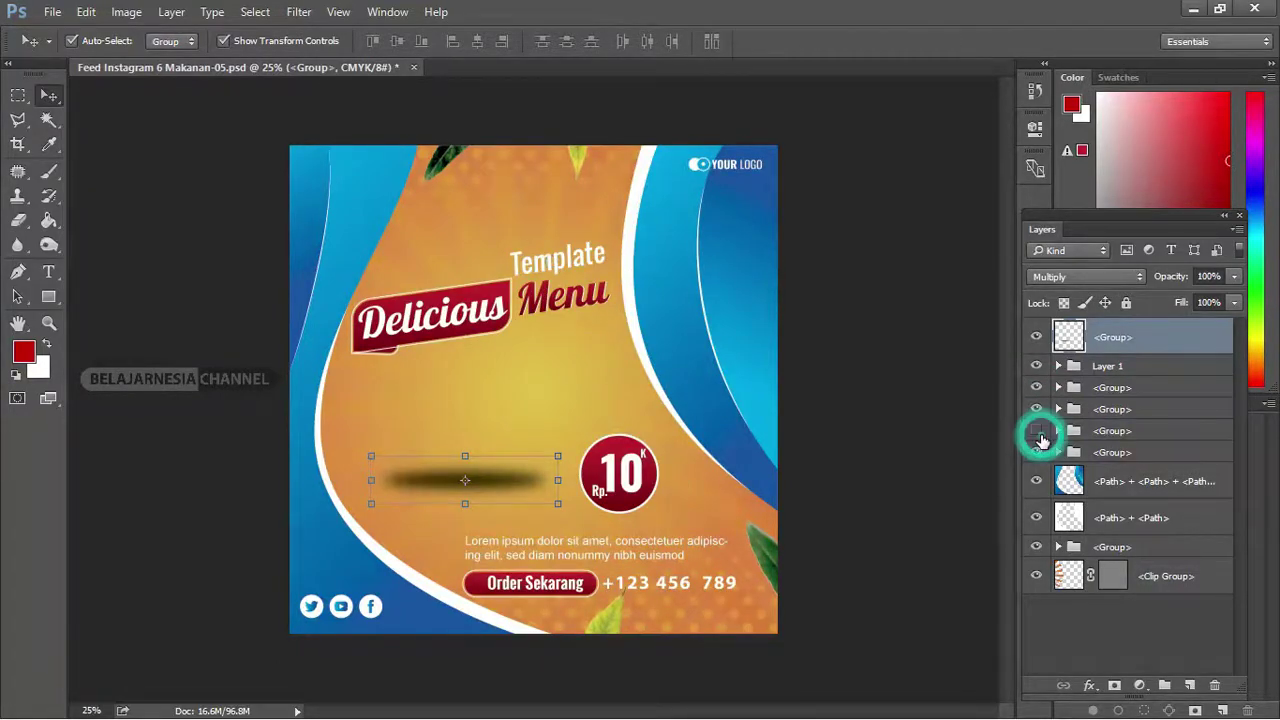
click(1036, 430)
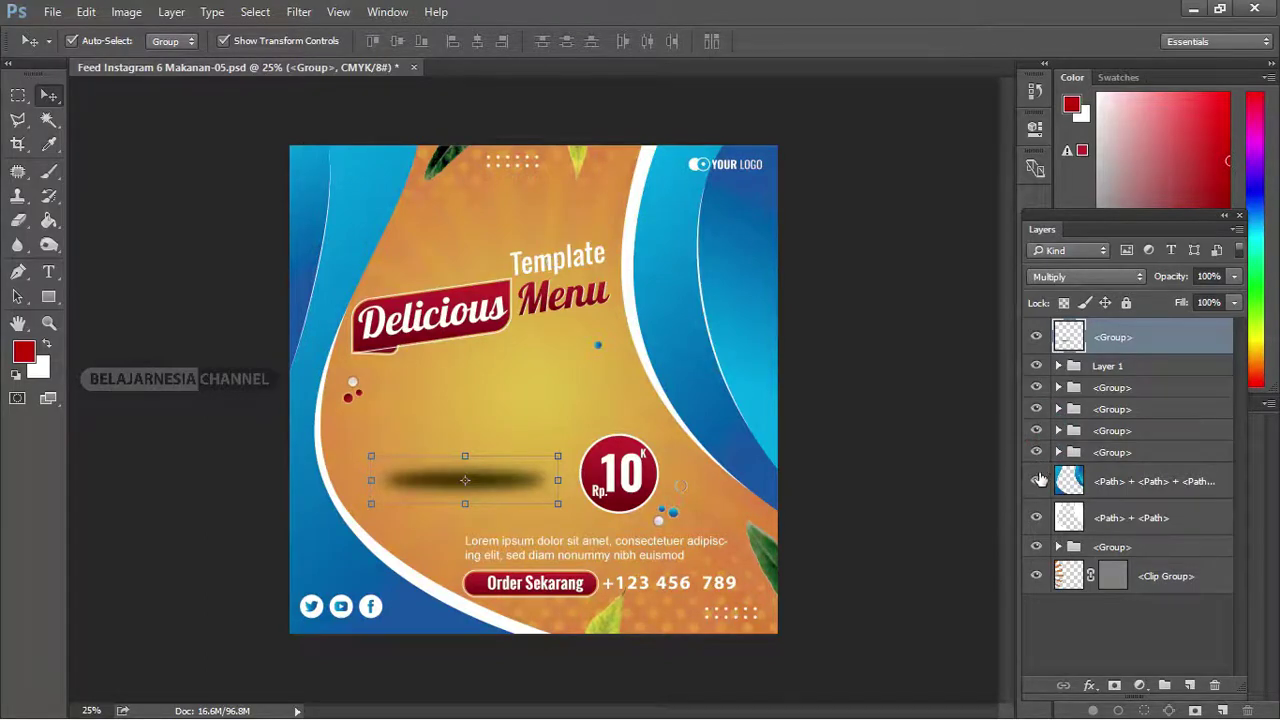
click(1036, 452)
click(1036, 452)
click(1126, 429)
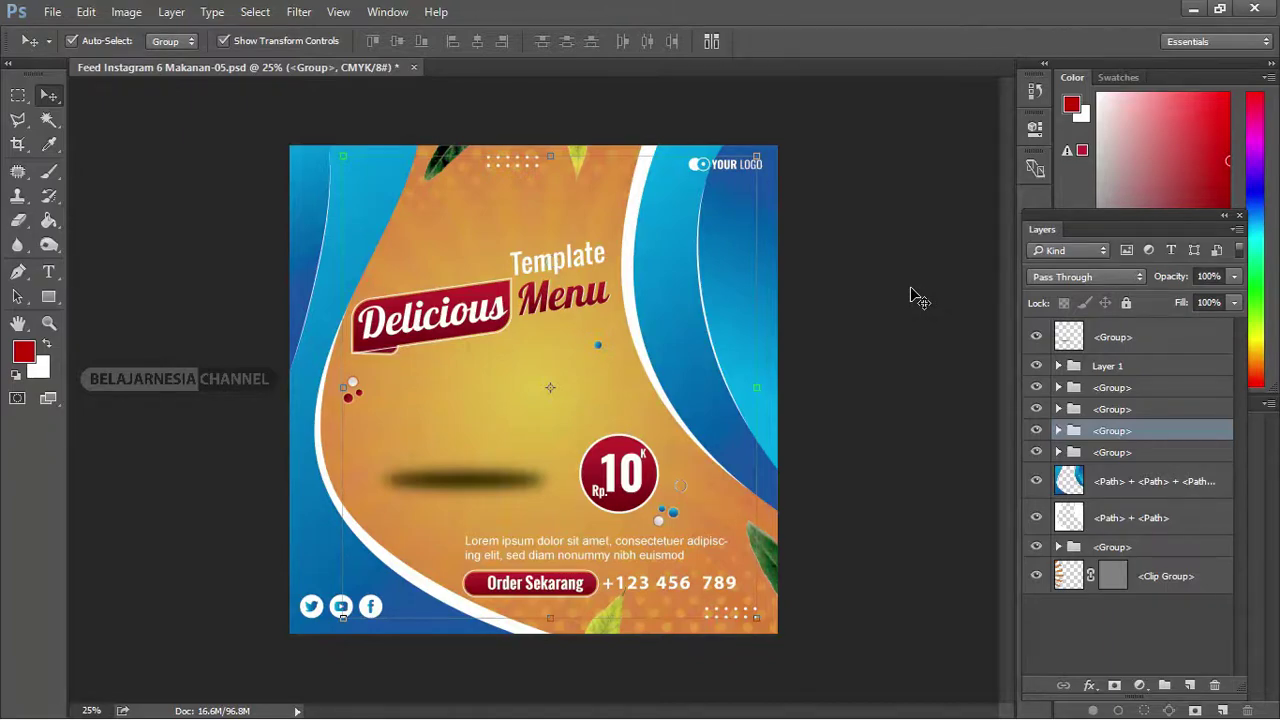
key(alt+Tab)
key(alt+Tab)
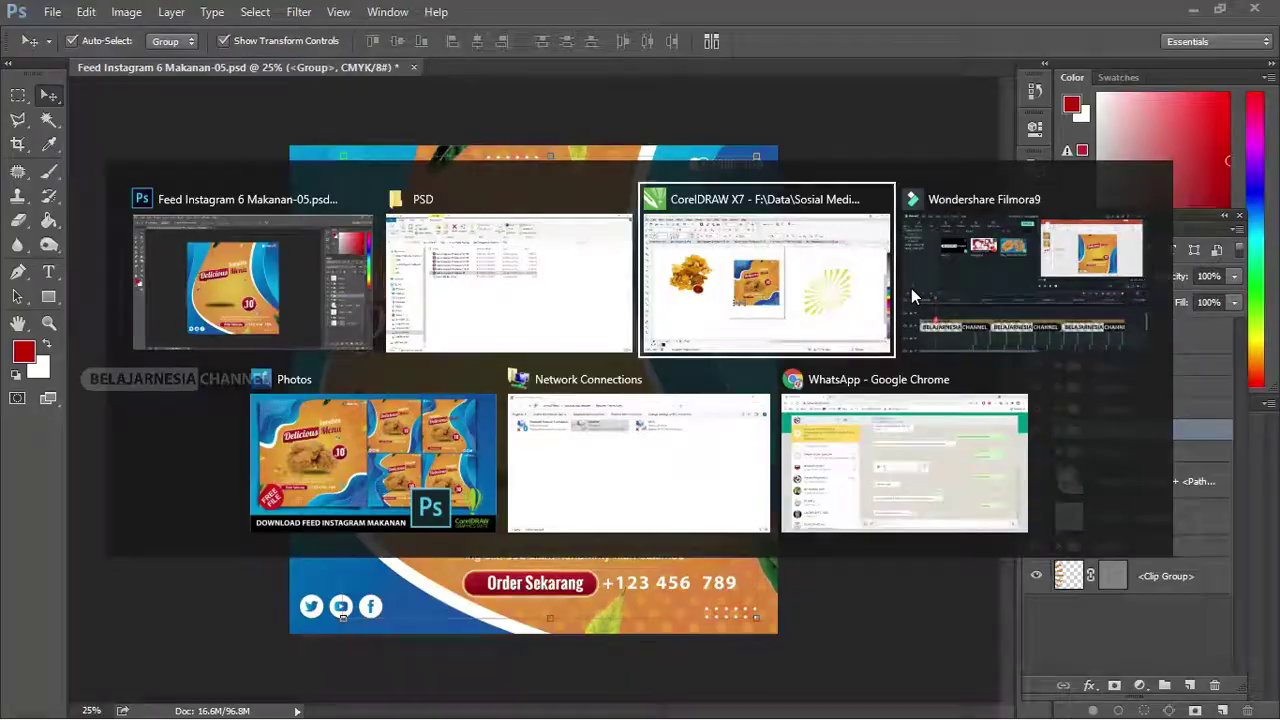
scroll(557, 280, up, 2)
scroll(557, 280, up, 2)
click(557, 280)
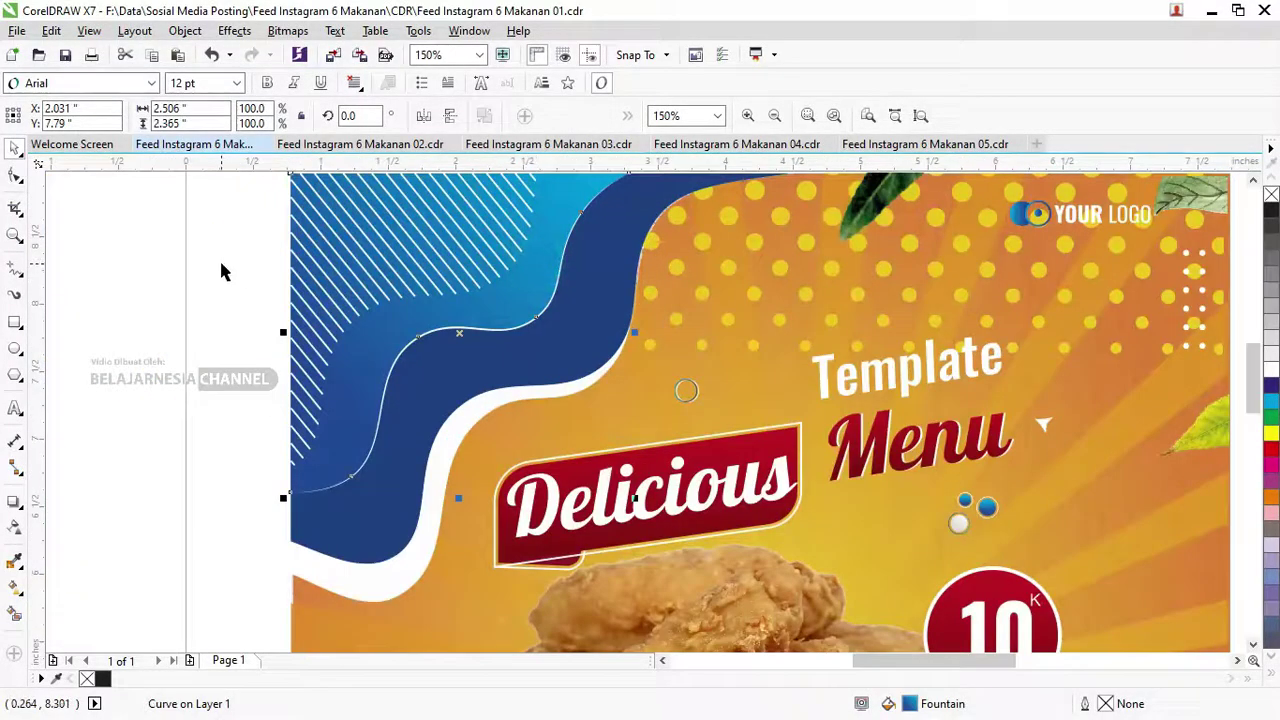
click(18, 175)
scroll(494, 300, down, 2)
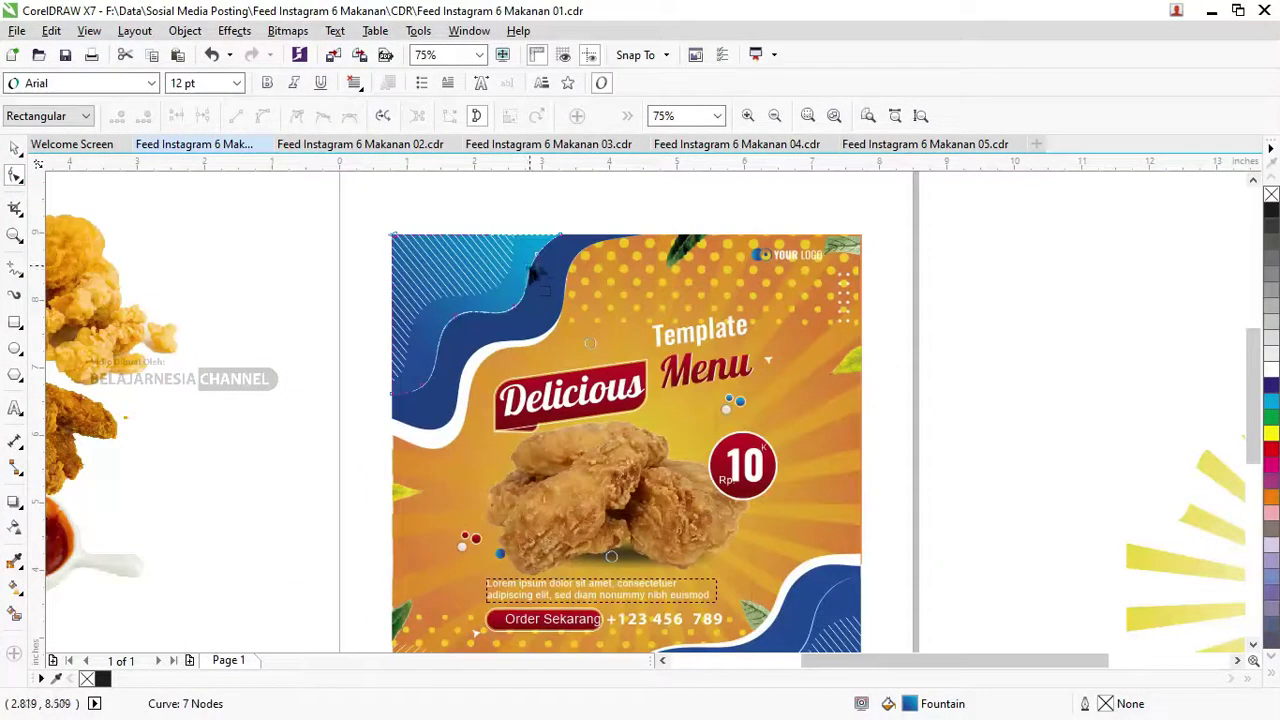
drag(537, 256, 573, 290)
key(ctrl+z)
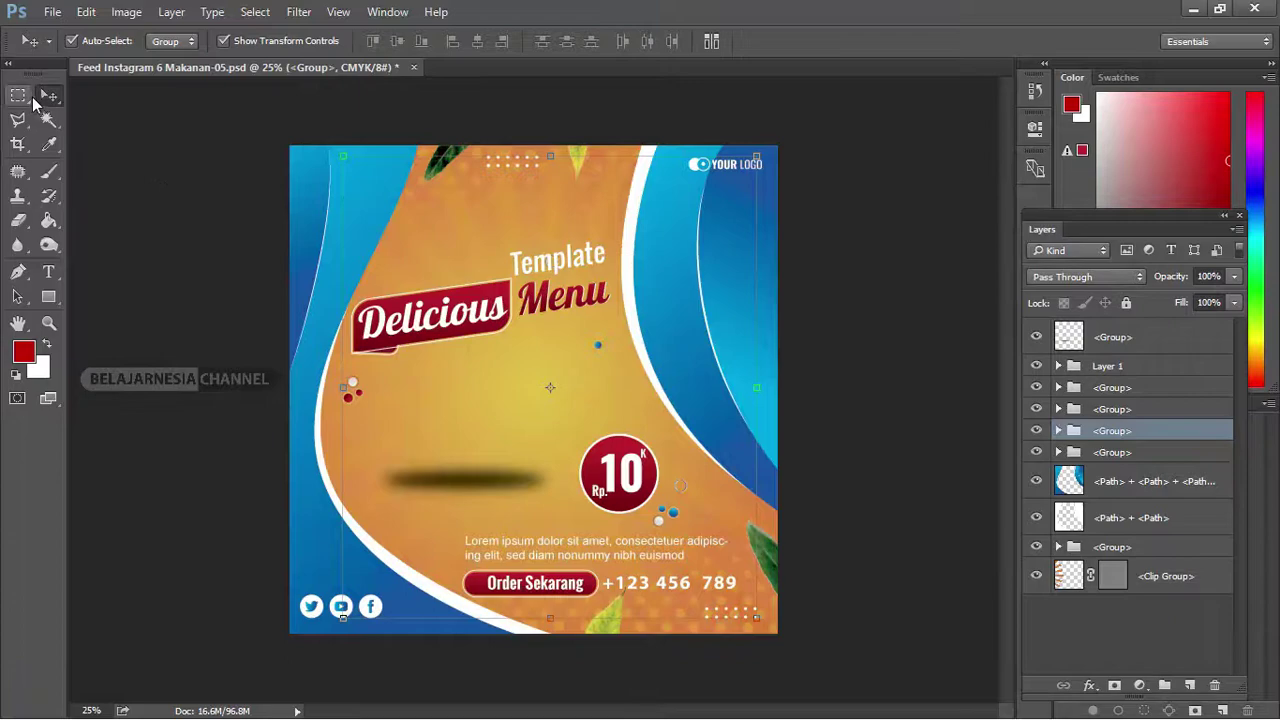
Deselect the current group, then select the group directly beneath Layer 1 in the Layers panel
click(903, 306)
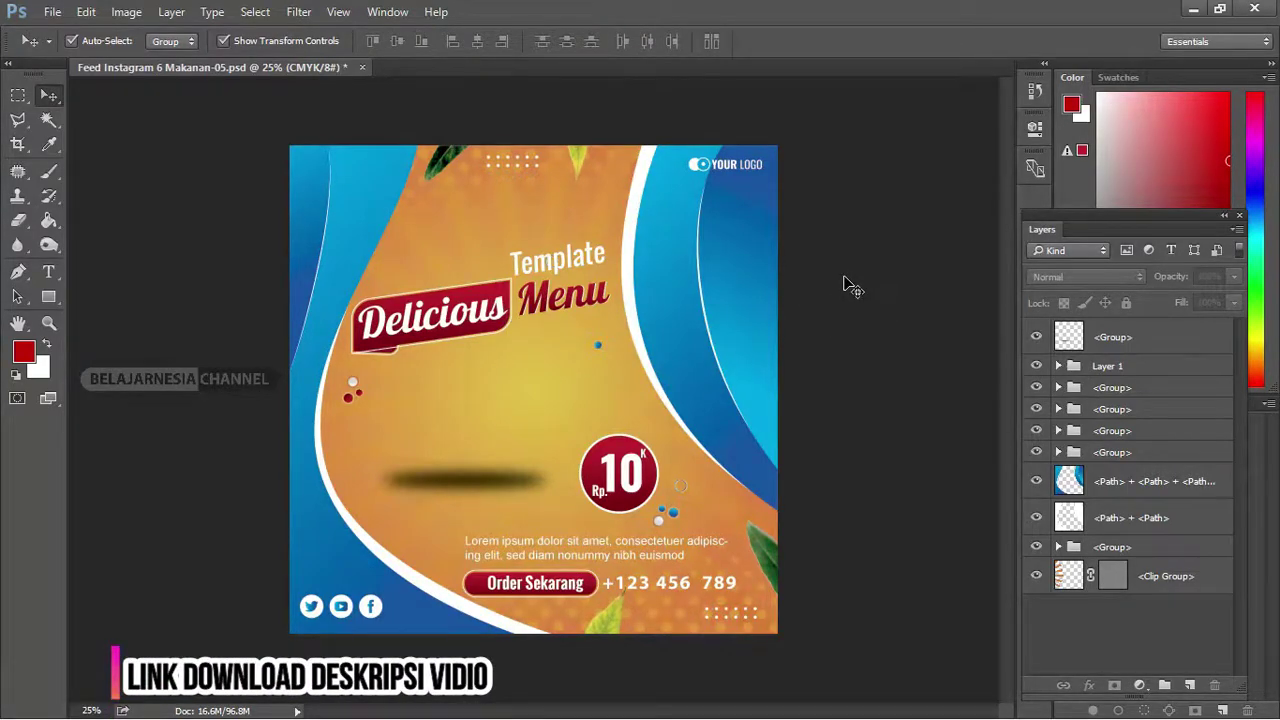
click(1110, 366)
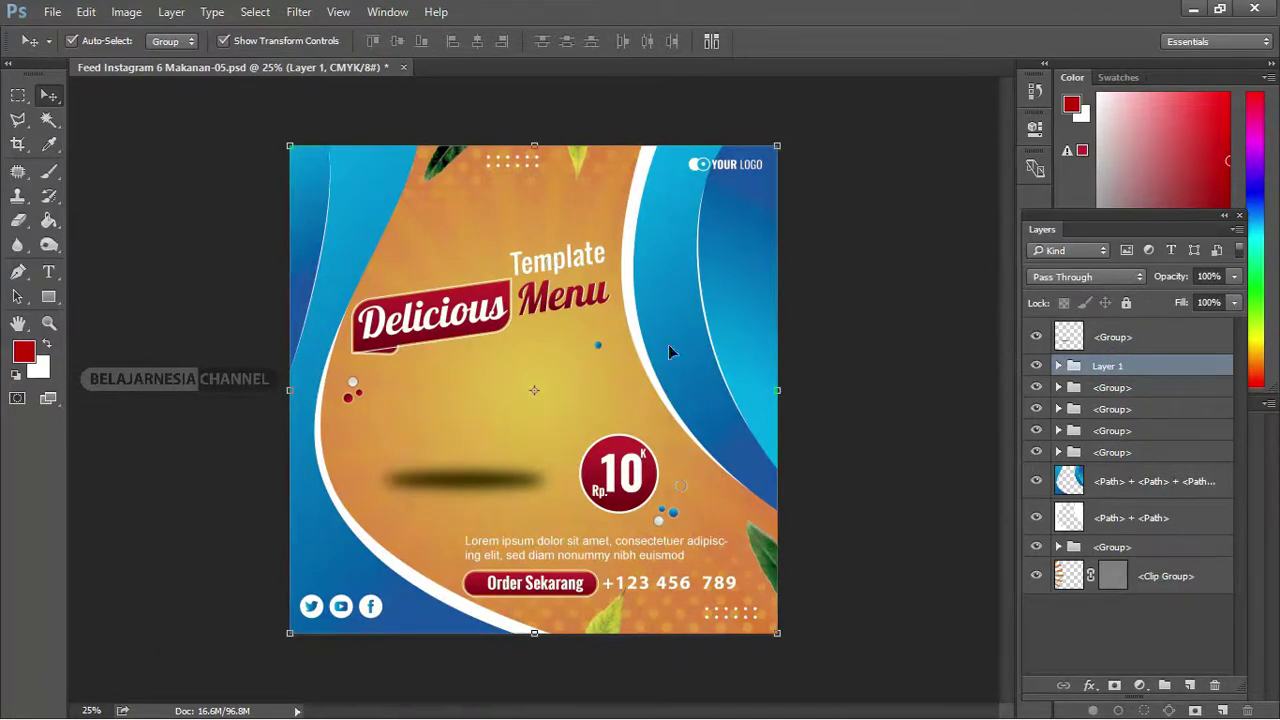
click(1168, 389)
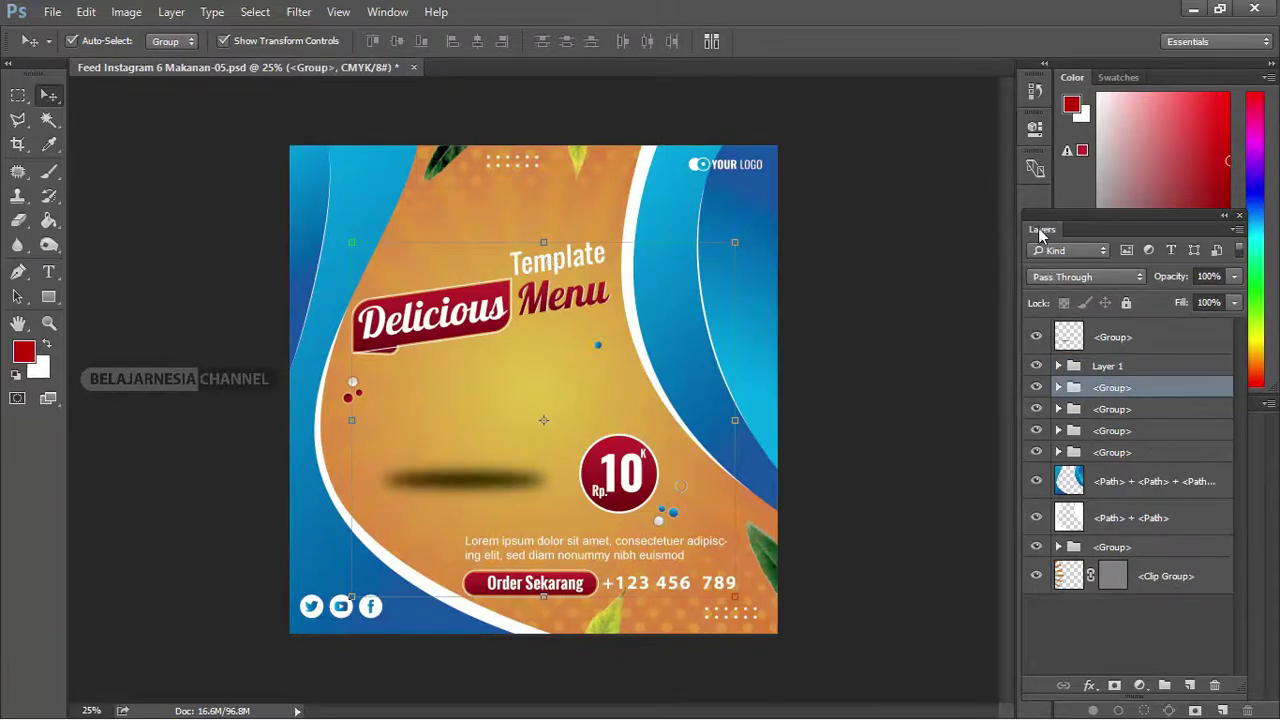
Add a Hue/Saturation adjustment layer and nudge the hue slightly toward red
click(1139, 685)
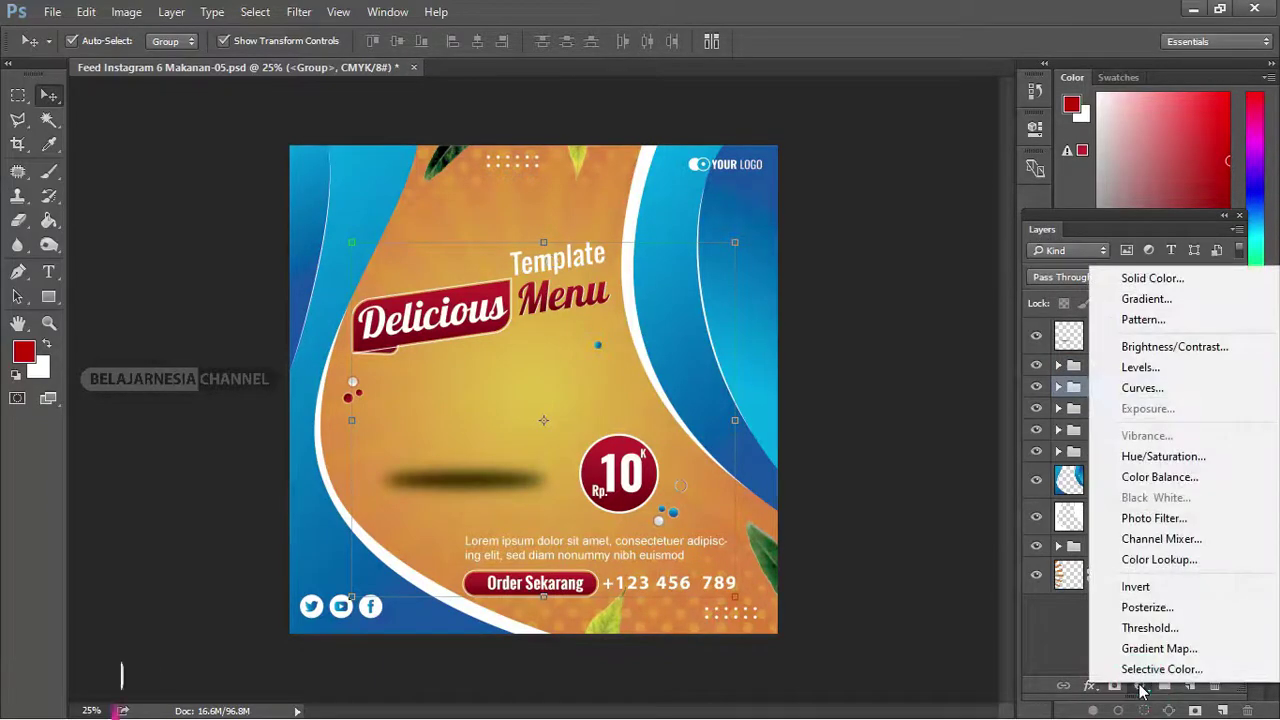
click(1152, 456)
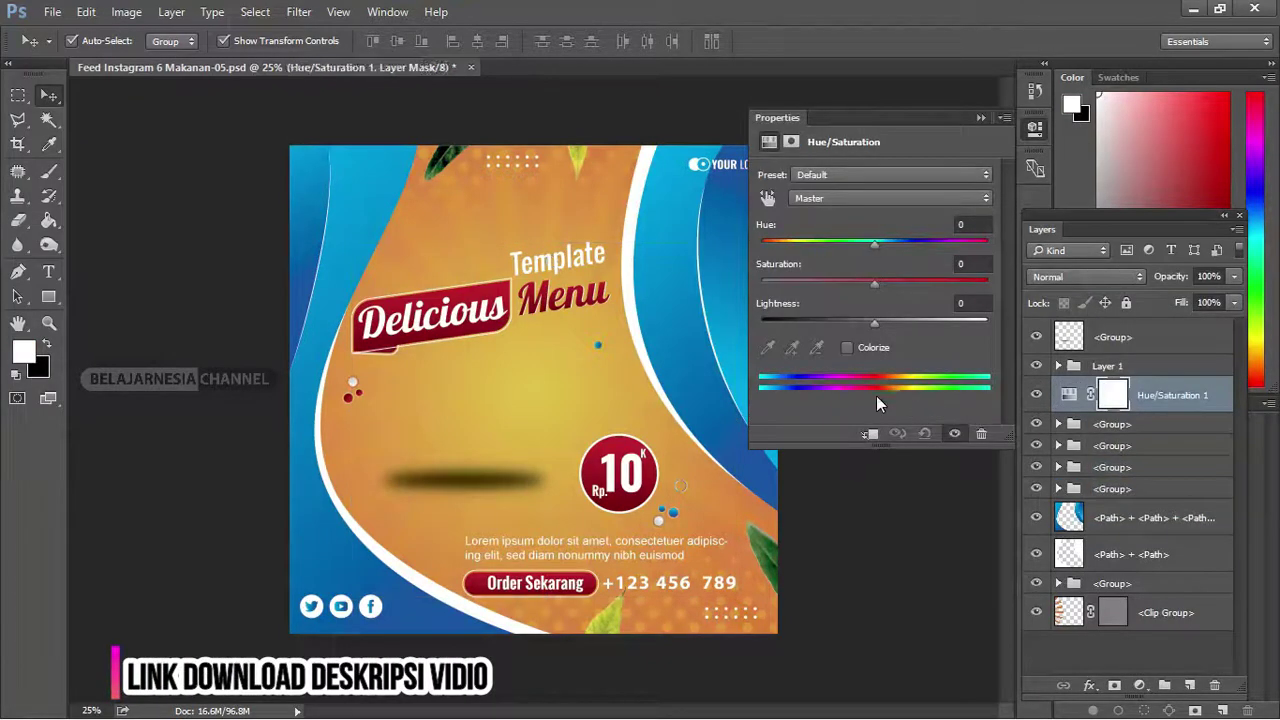
mouse_move(875, 243)
mouse_down()
mouse_move(797, 251)
mouse_move(964, 263)
mouse_move(843, 260)
mouse_move(900, 270)
mouse_move(844, 269)
mouse_move(884, 273)
mouse_move(871, 271)
mouse_up()
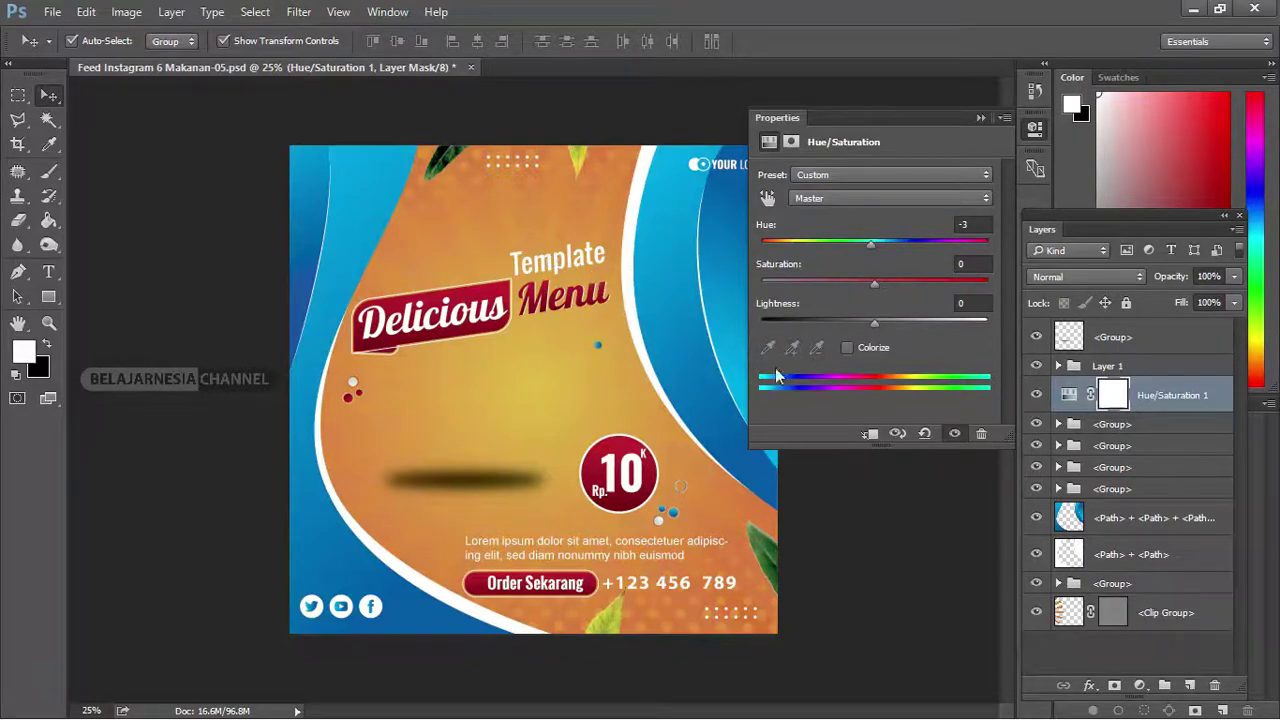
Check Layer 1 and the title-and-badge group, then move a group inside Layer 1
click(1037, 366)
click(1037, 366)
click(1036, 424)
click(1036, 424)
drag(1172, 428, 1169, 365)
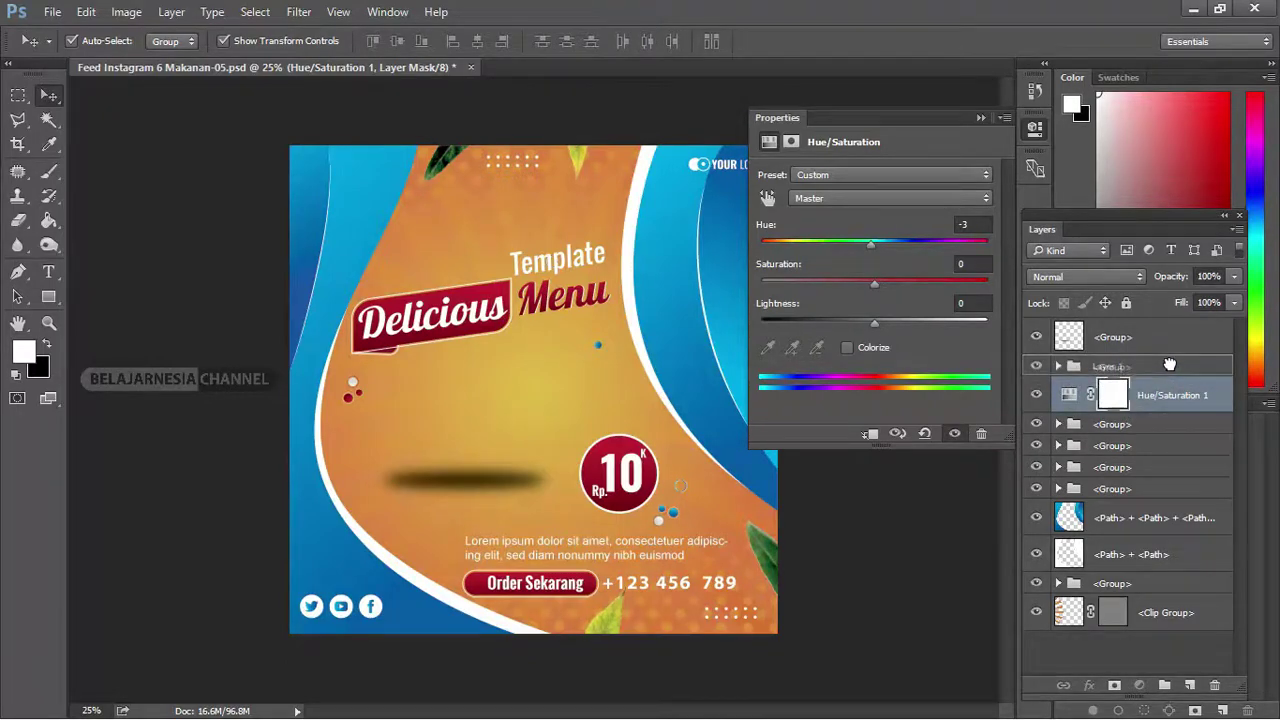
drag(1169, 364, 1172, 370)
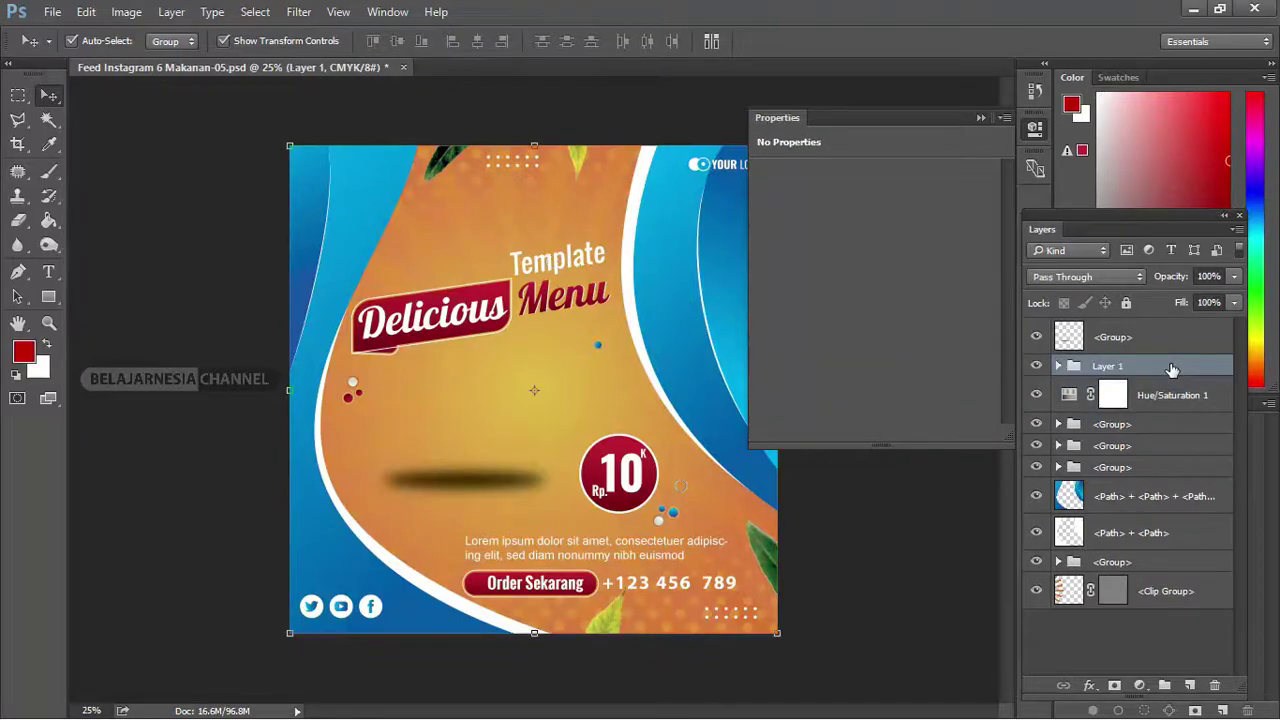
Set Hue/Saturation 1 to about Hue +7 and Saturation +10
click(1070, 397)
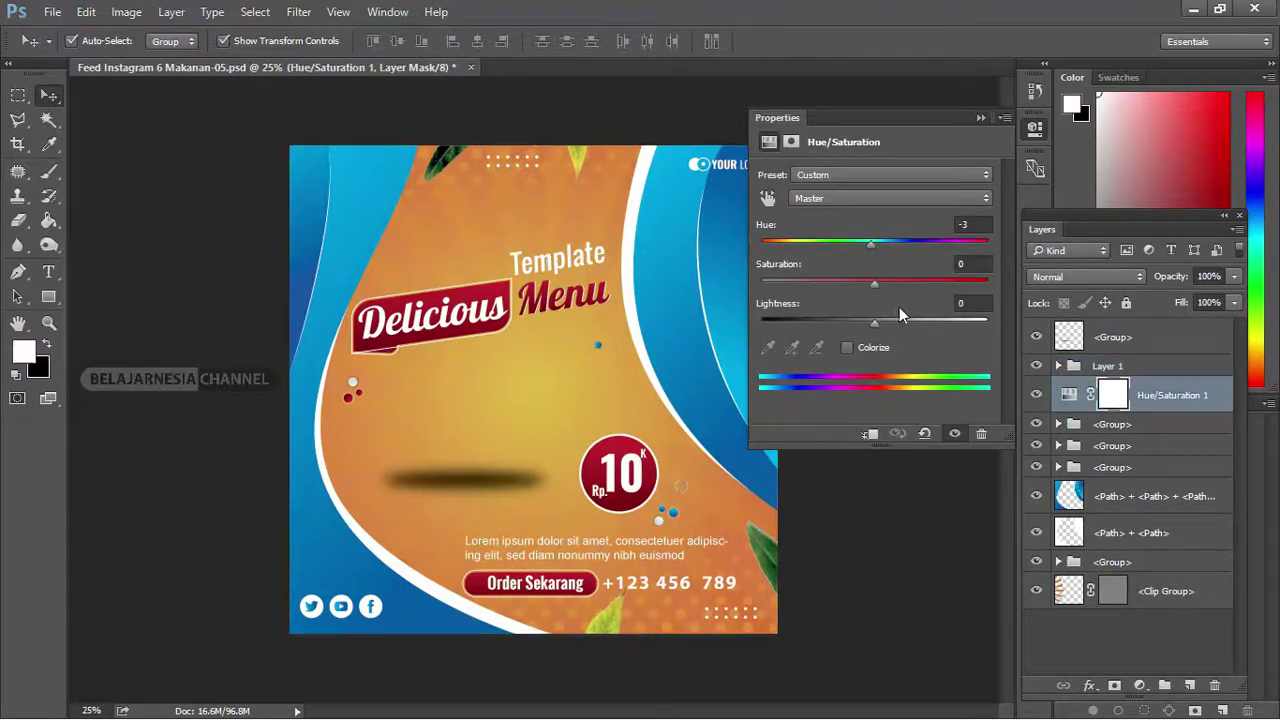
mouse_move(875, 284)
mouse_down()
mouse_move(906, 284)
mouse_move(808, 285)
mouse_move(880, 285)
mouse_up()
mouse_move(871, 242)
mouse_down()
mouse_move(934, 242)
mouse_move(808, 240)
mouse_move(939, 243)
mouse_move(863, 243)
mouse_move(882, 241)
mouse_up()
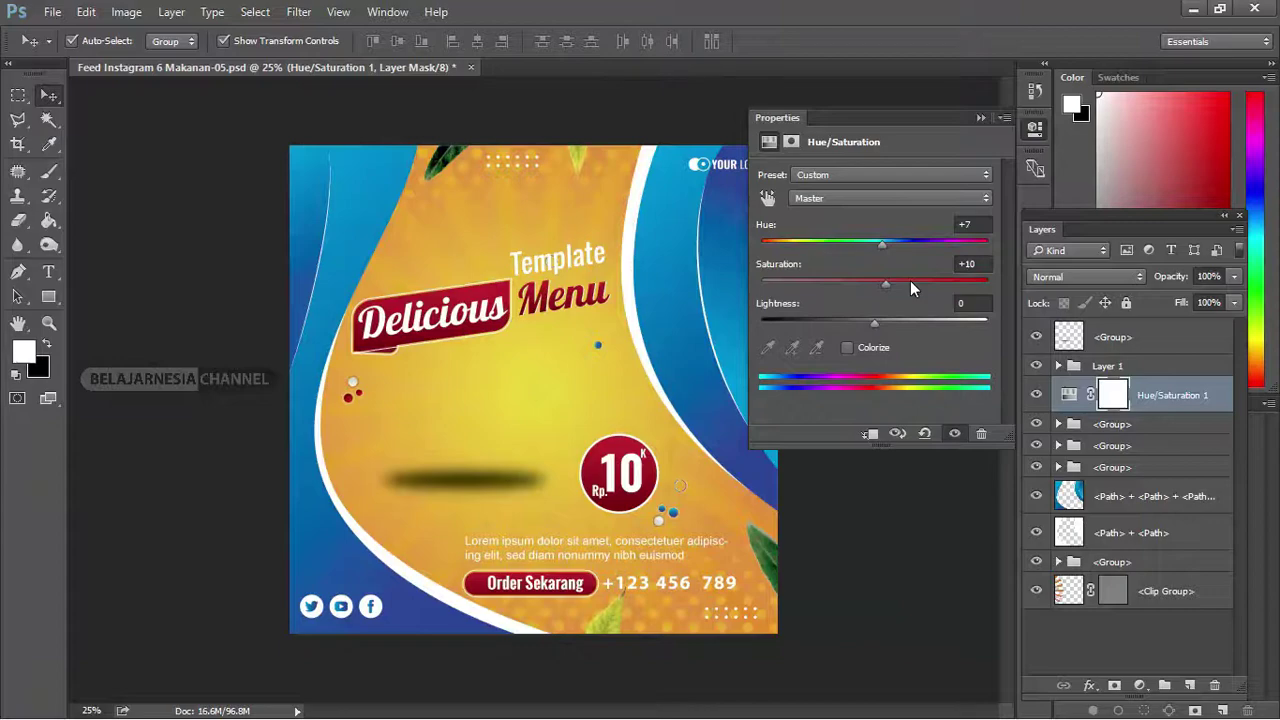
Drag the Hue/Saturation 1 layer down to sit just above the blue <Path> curves layer
click(1143, 469)
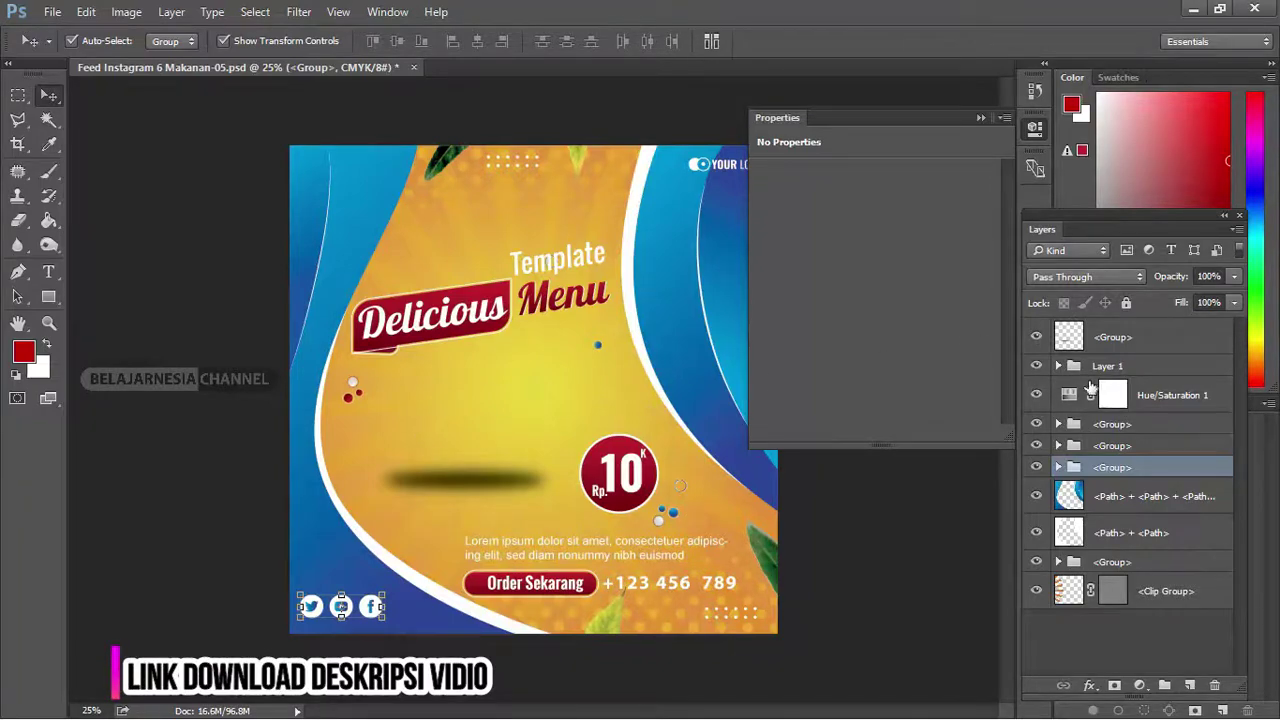
click(1175, 397)
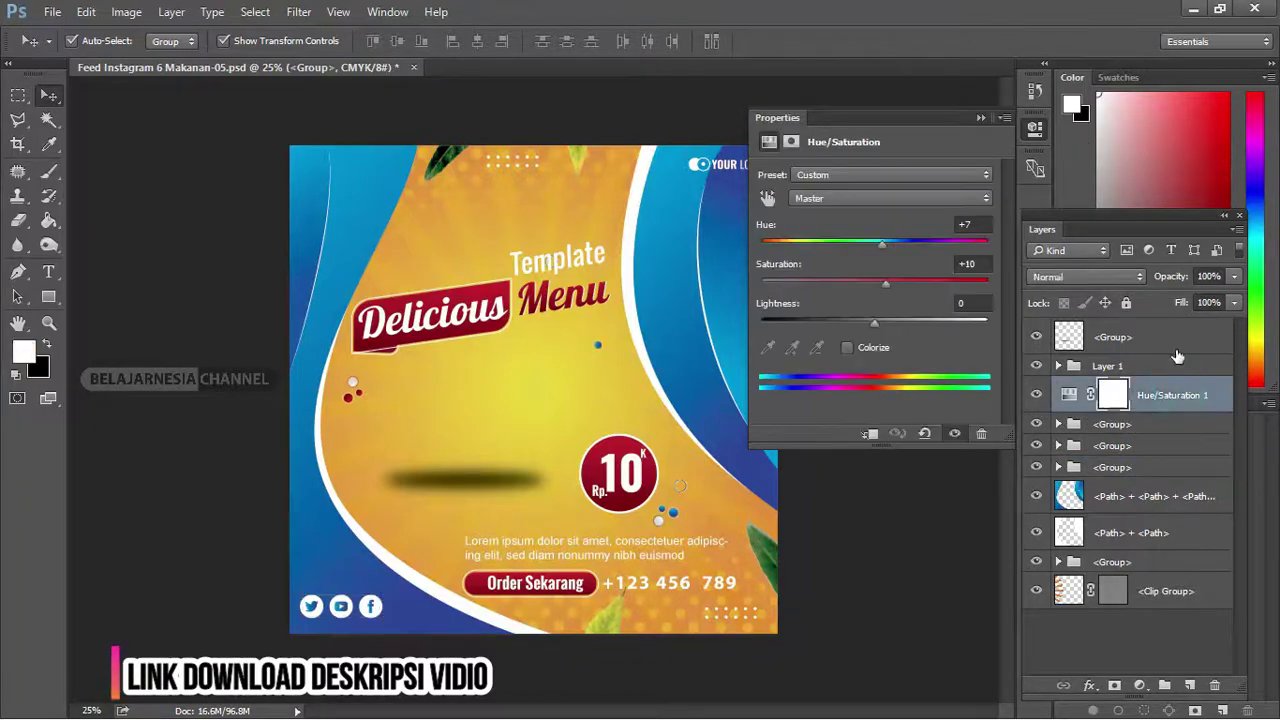
click(1069, 396)
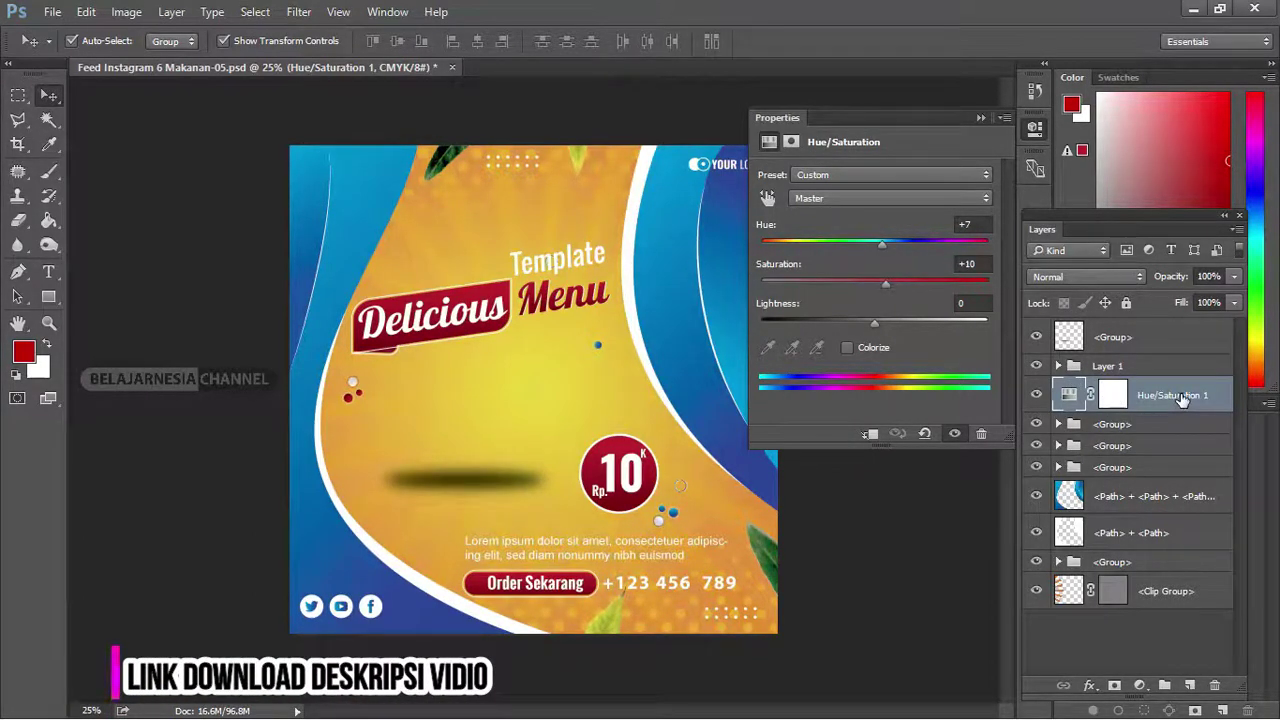
drag(1183, 398, 1176, 476)
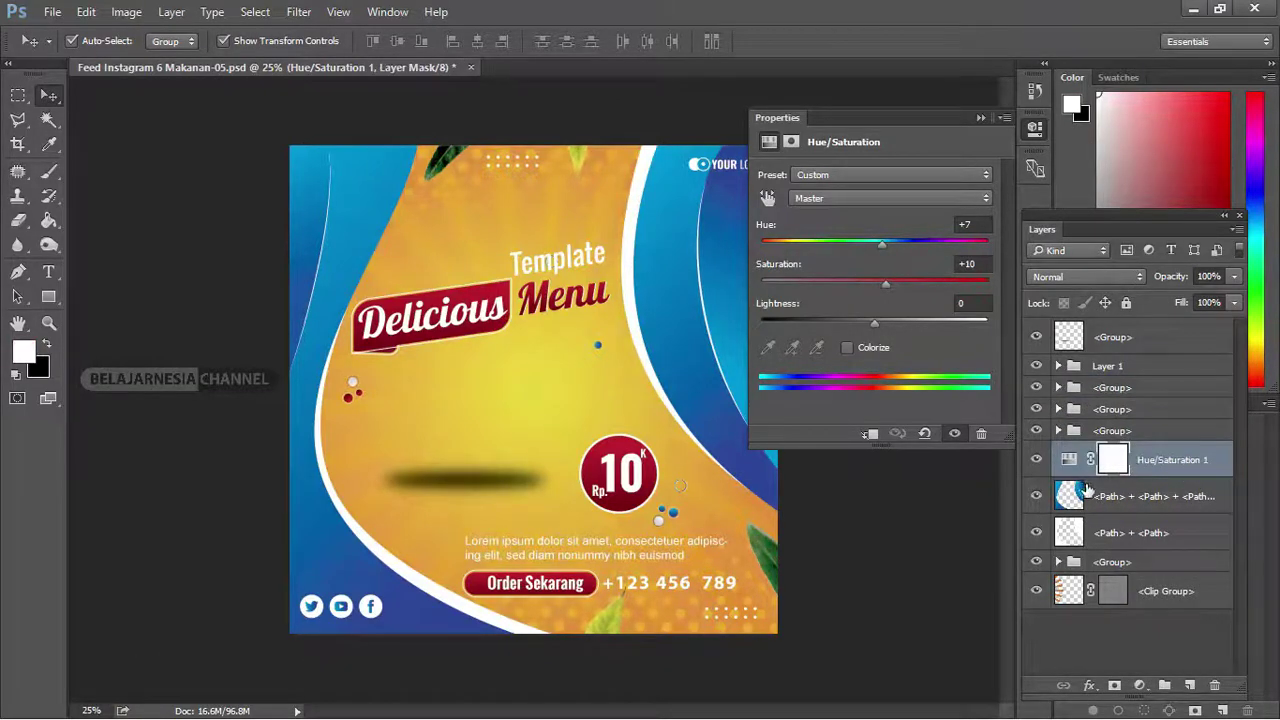
Clip Hue/Saturation 1 to the blue curves and set Hue +40, Saturation +28
right_click(1172, 462)
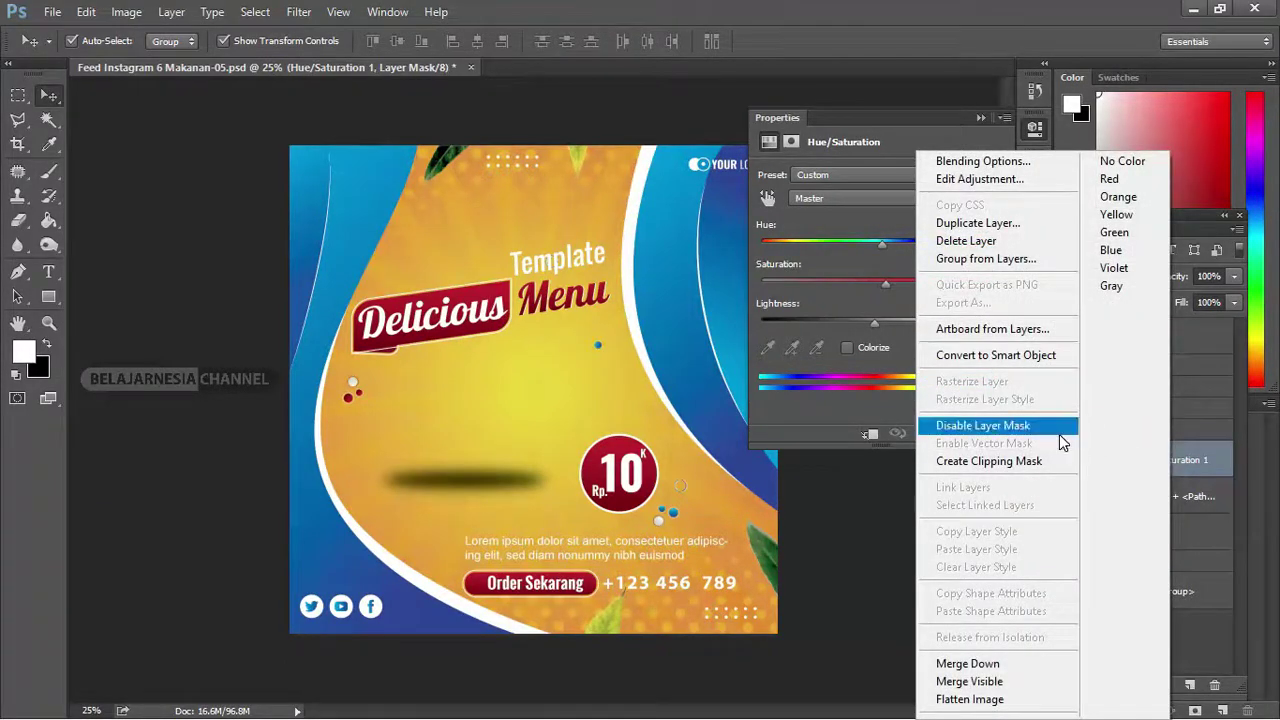
click(1046, 462)
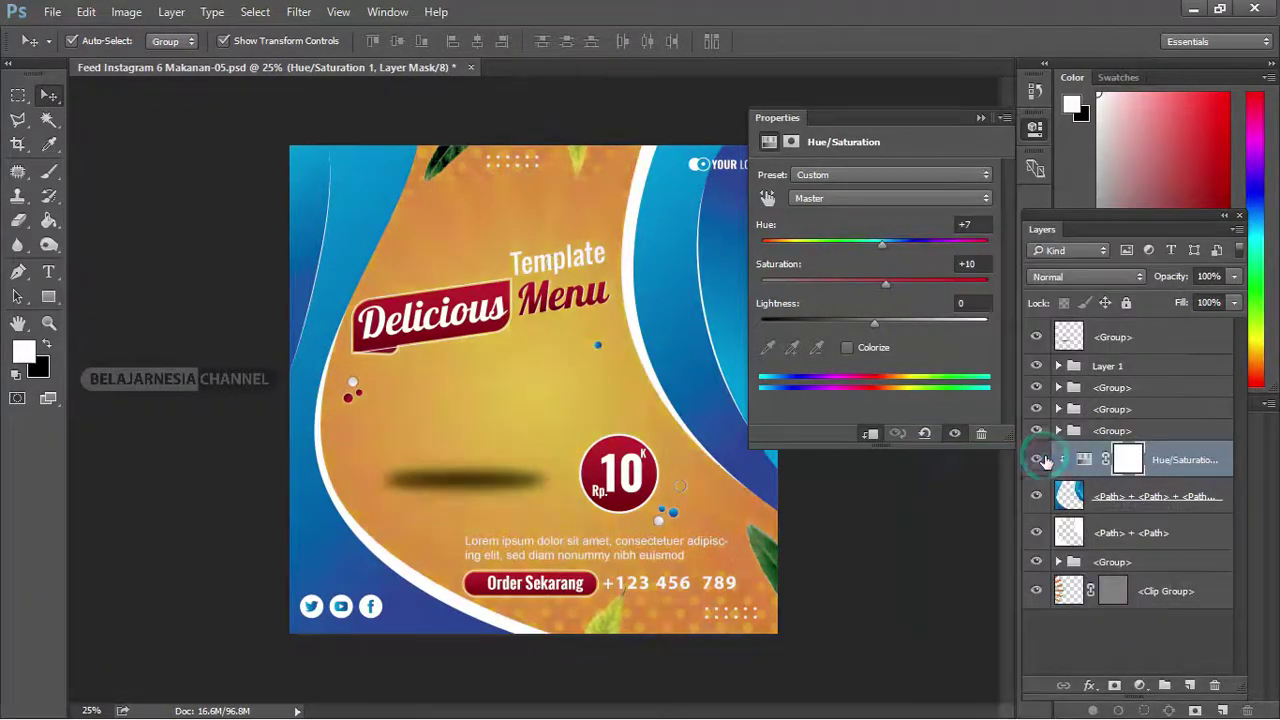
click(1085, 461)
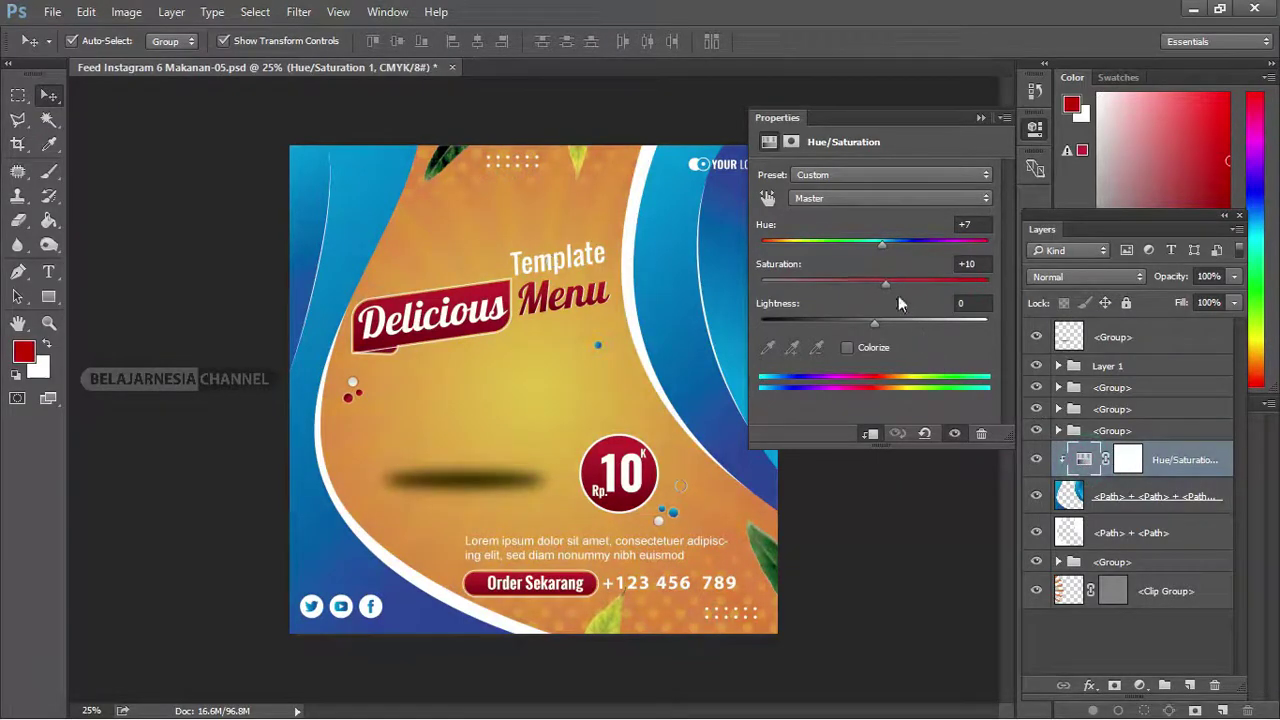
mouse_move(885, 282)
mouse_down()
mouse_move(860, 282)
mouse_move(952, 280)
mouse_move(852, 280)
mouse_move(906, 283)
mouse_move(790, 232)
mouse_move(939, 250)
mouse_move(921, 250)
mouse_up()
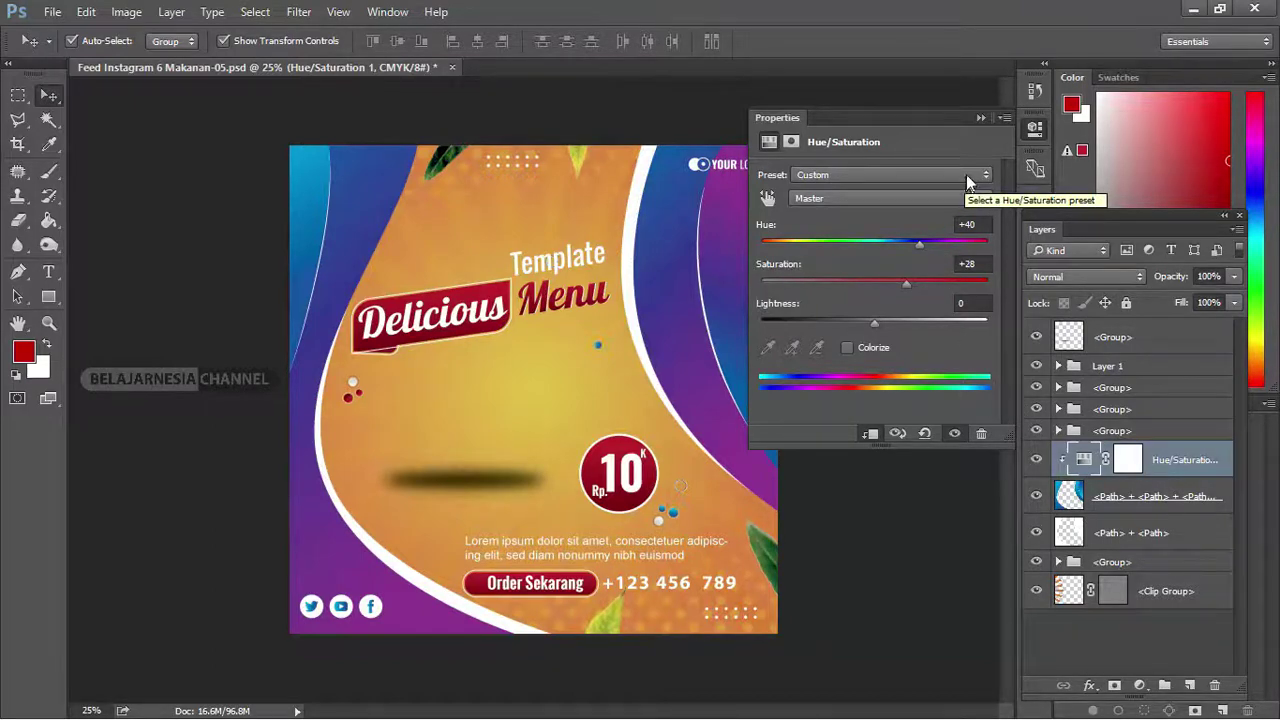
click(980, 117)
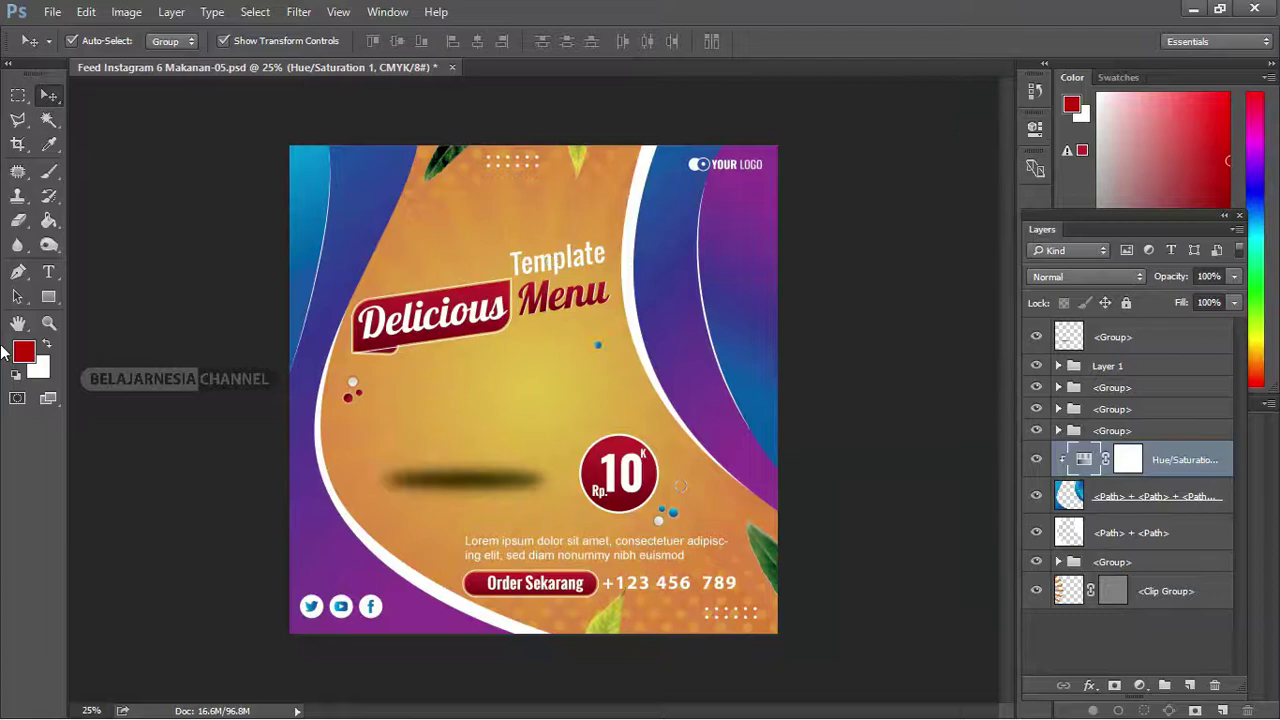
Try the Type tool on the Template heading, then discard the empty text layer
click(48, 272)
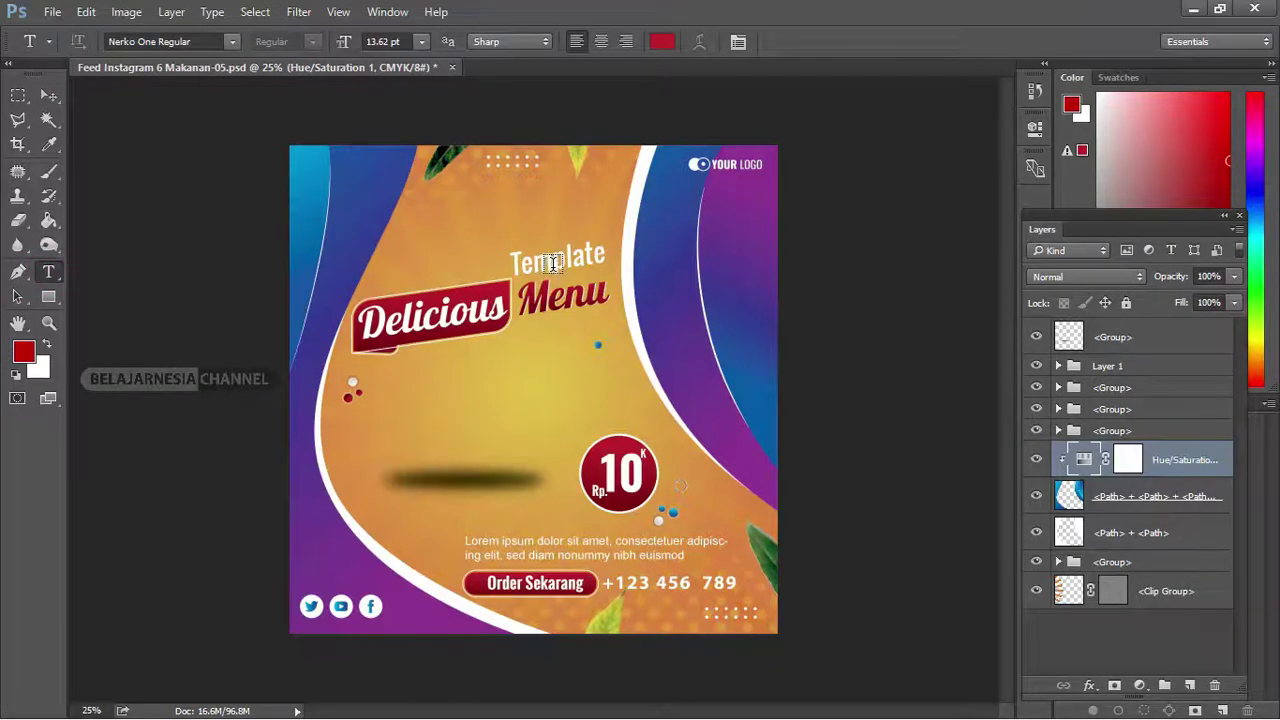
click(552, 263)
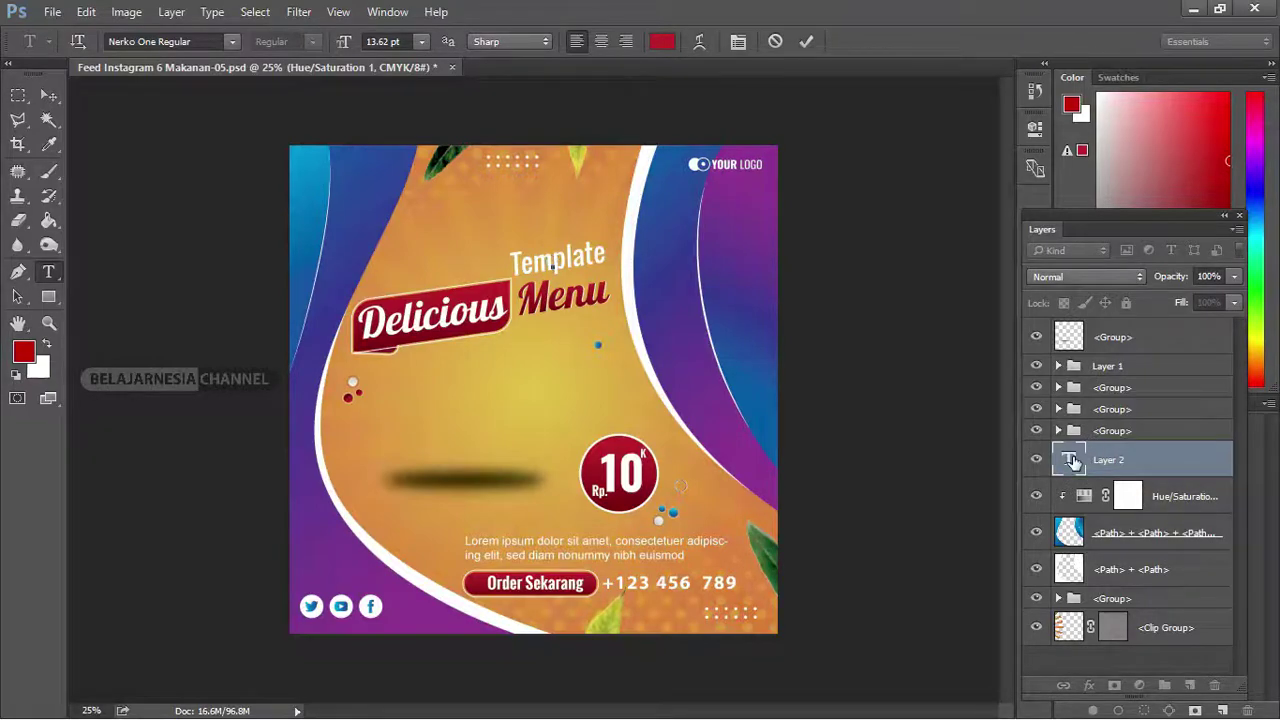
click(1072, 461)
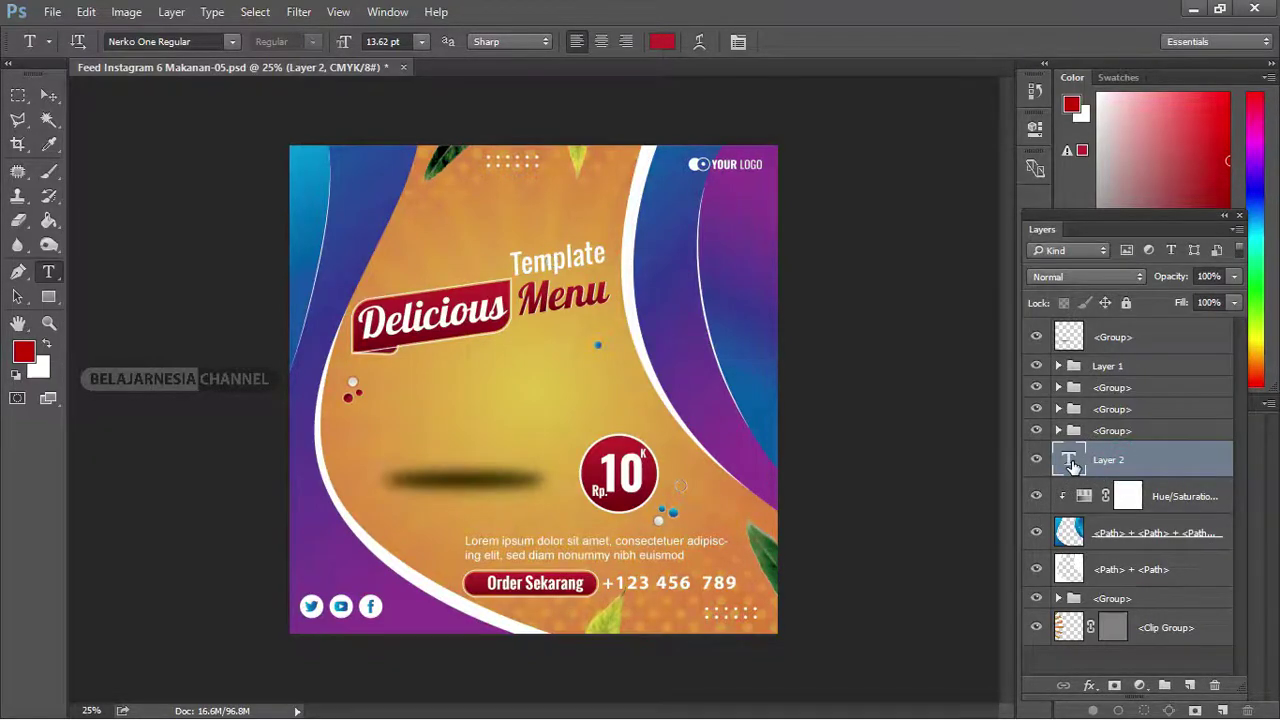
Toggle Layer 1's visibility and expand it to list its groups and paths
click(1037, 366)
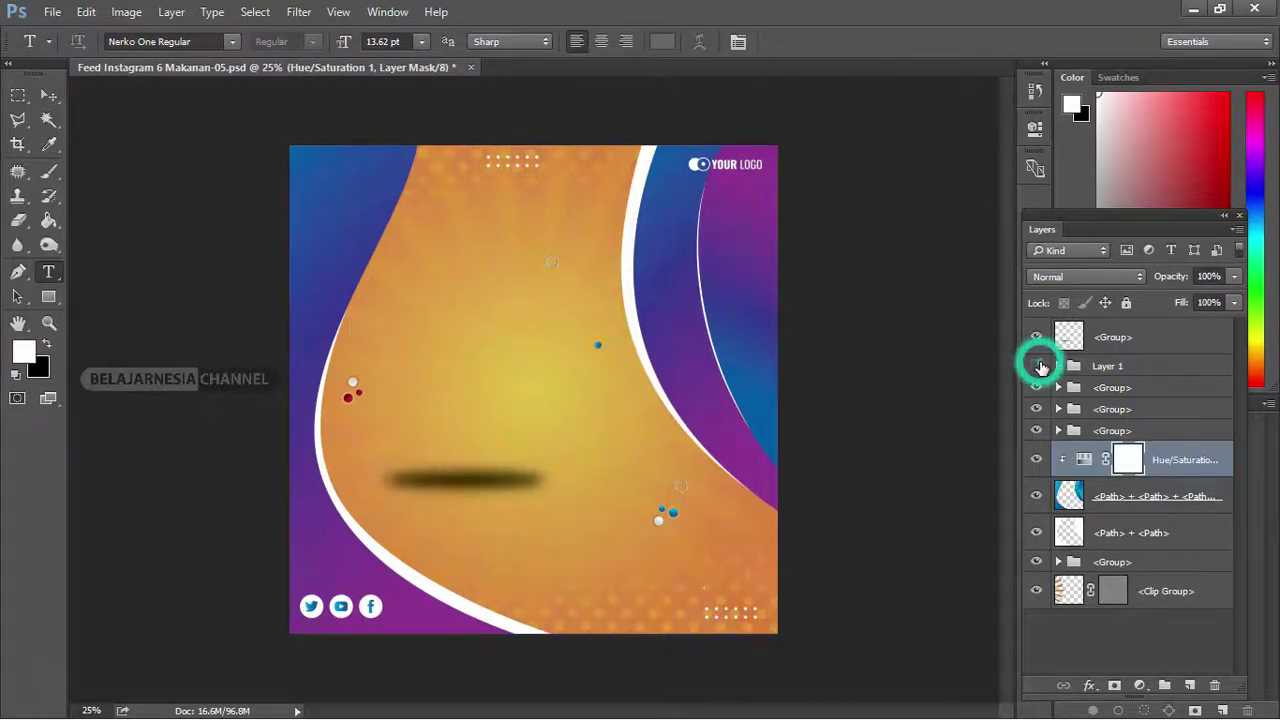
click(1037, 366)
click(1058, 366)
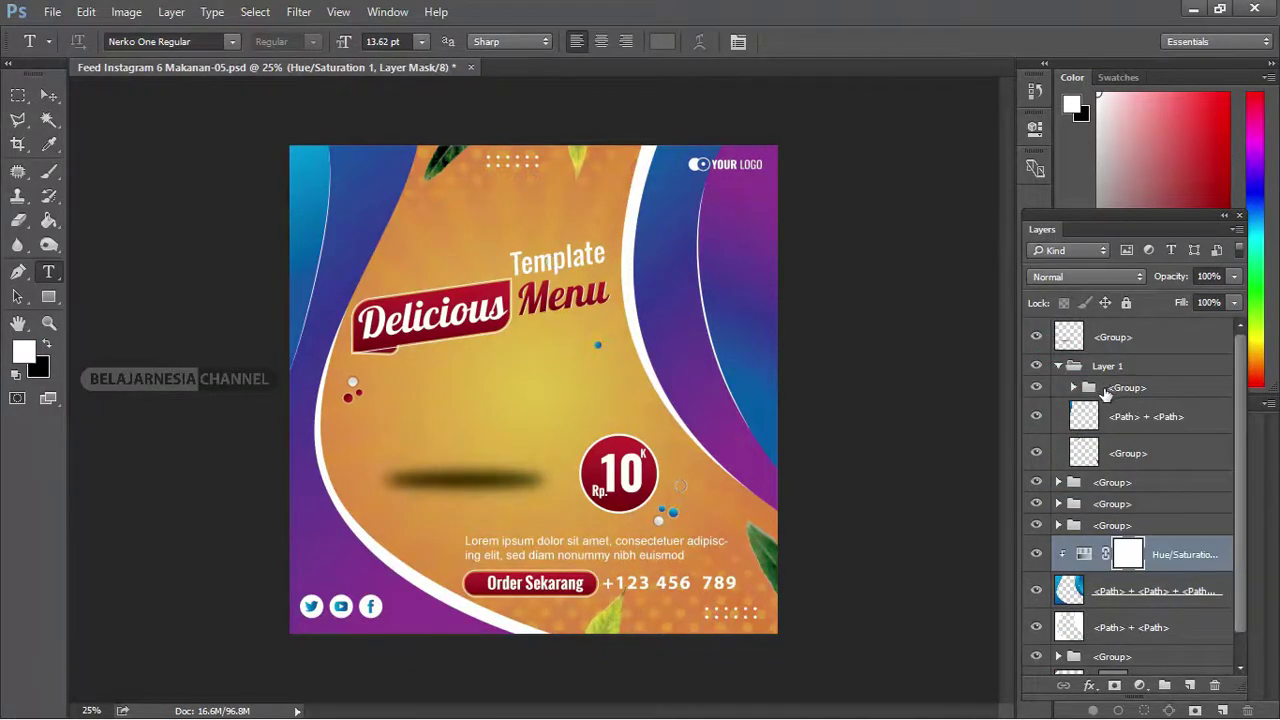
Expand the nested groups under Layer 1 to reveal the 10 badge's Rp. and K text layers
click(1074, 388)
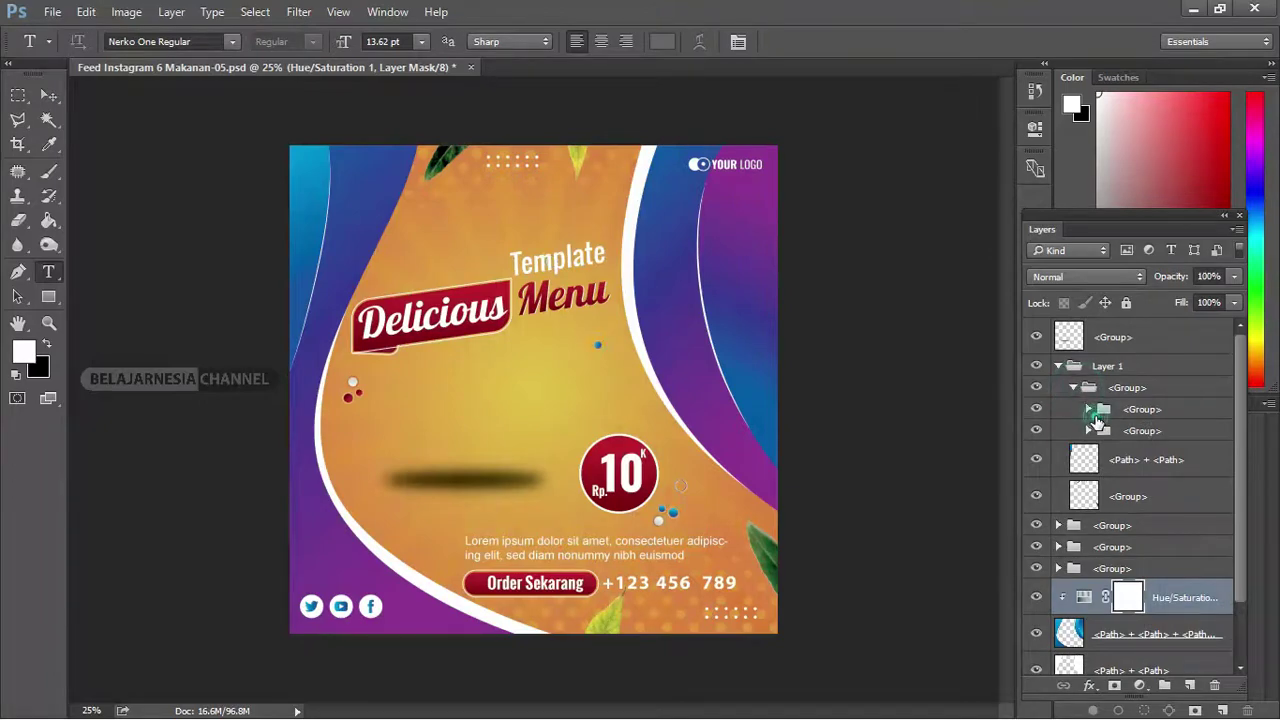
click(1093, 411)
click(1090, 410)
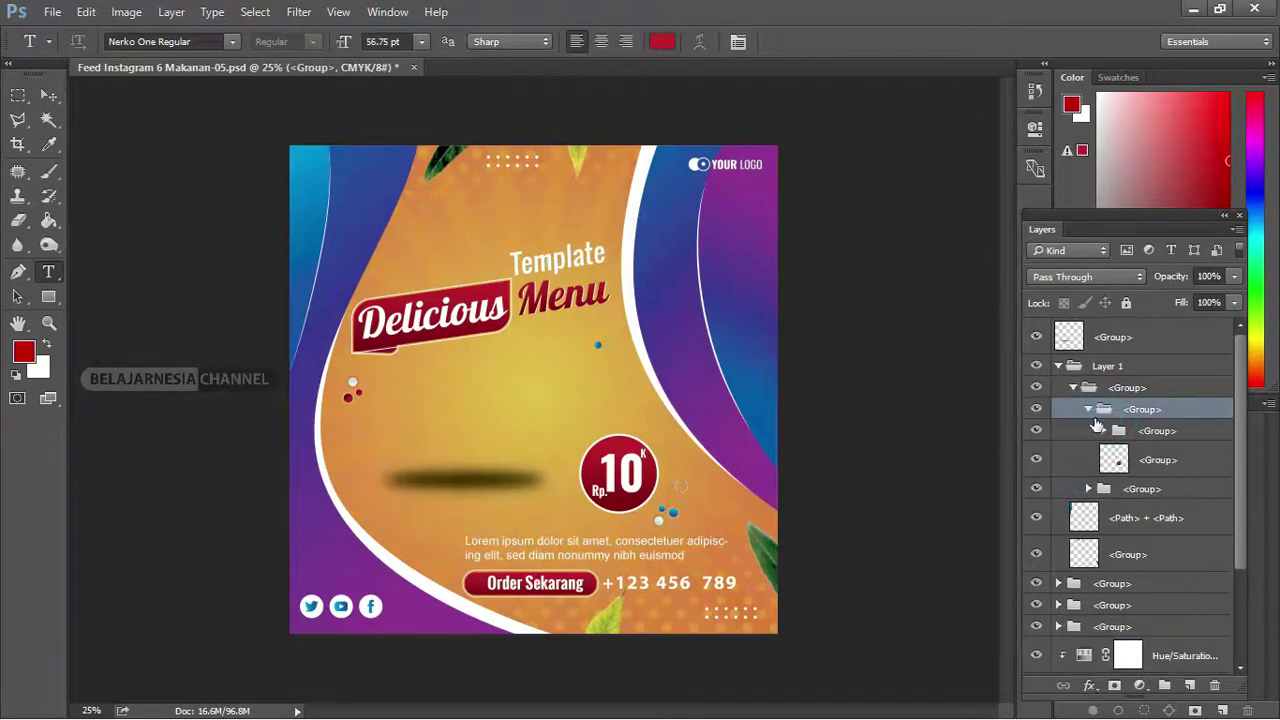
click(1089, 488)
scroll(1120, 500, down, 3)
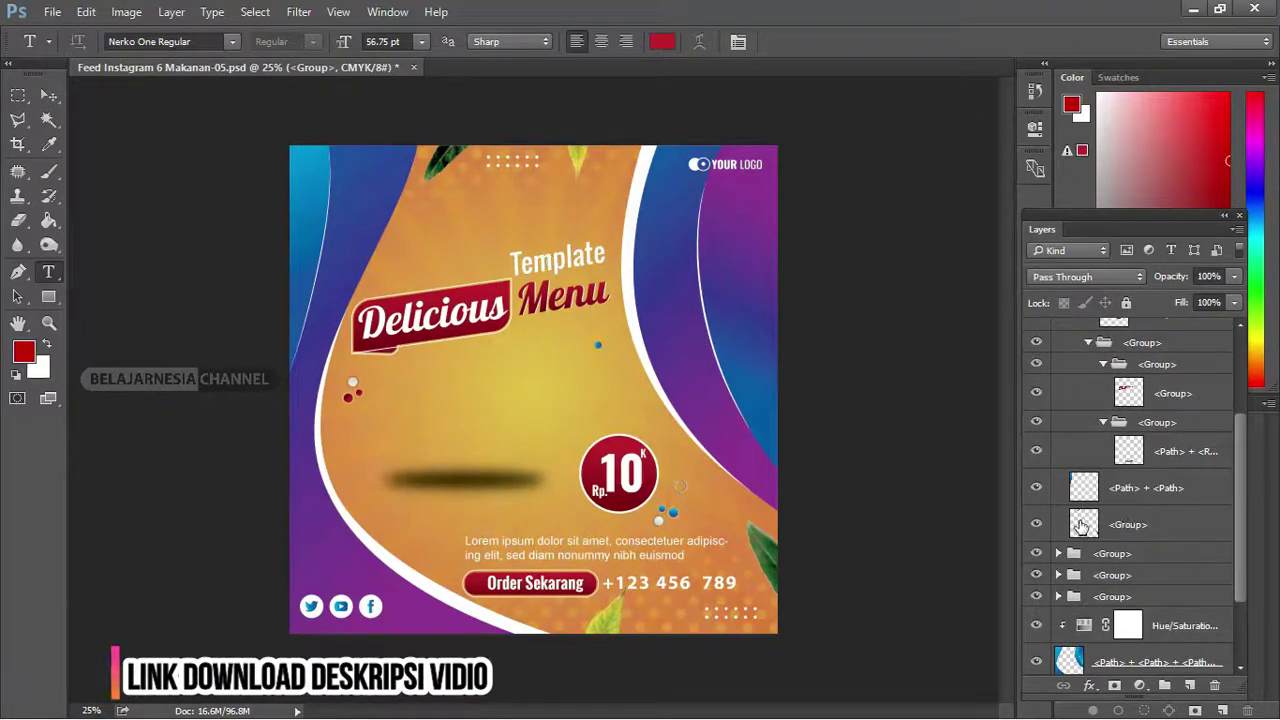
scroll(1090, 500, up, 2)
click(1042, 373)
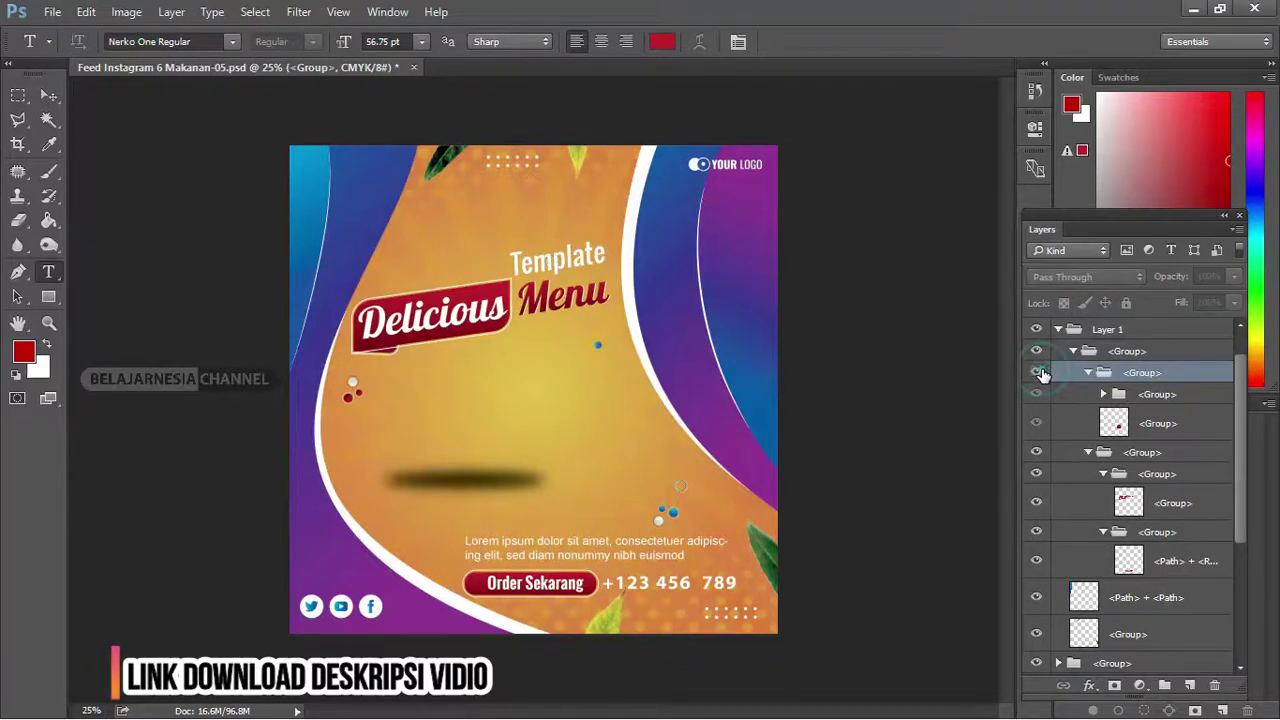
click(1037, 372)
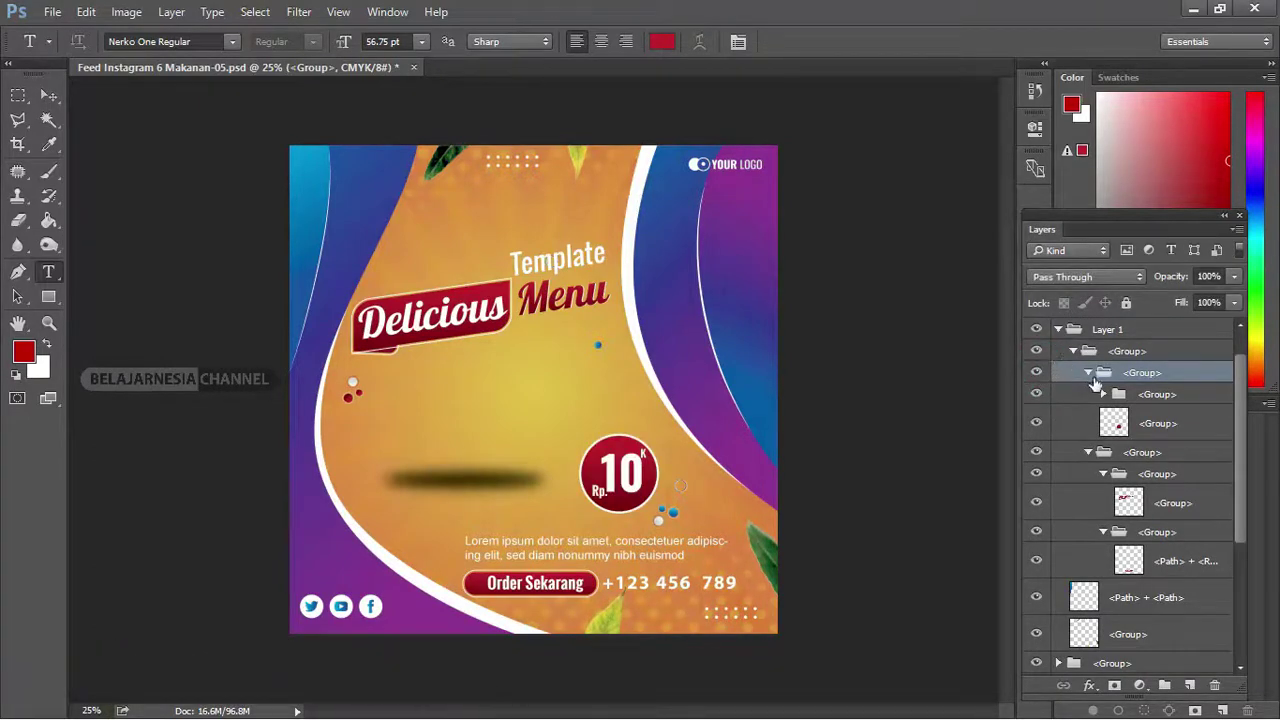
click(1102, 394)
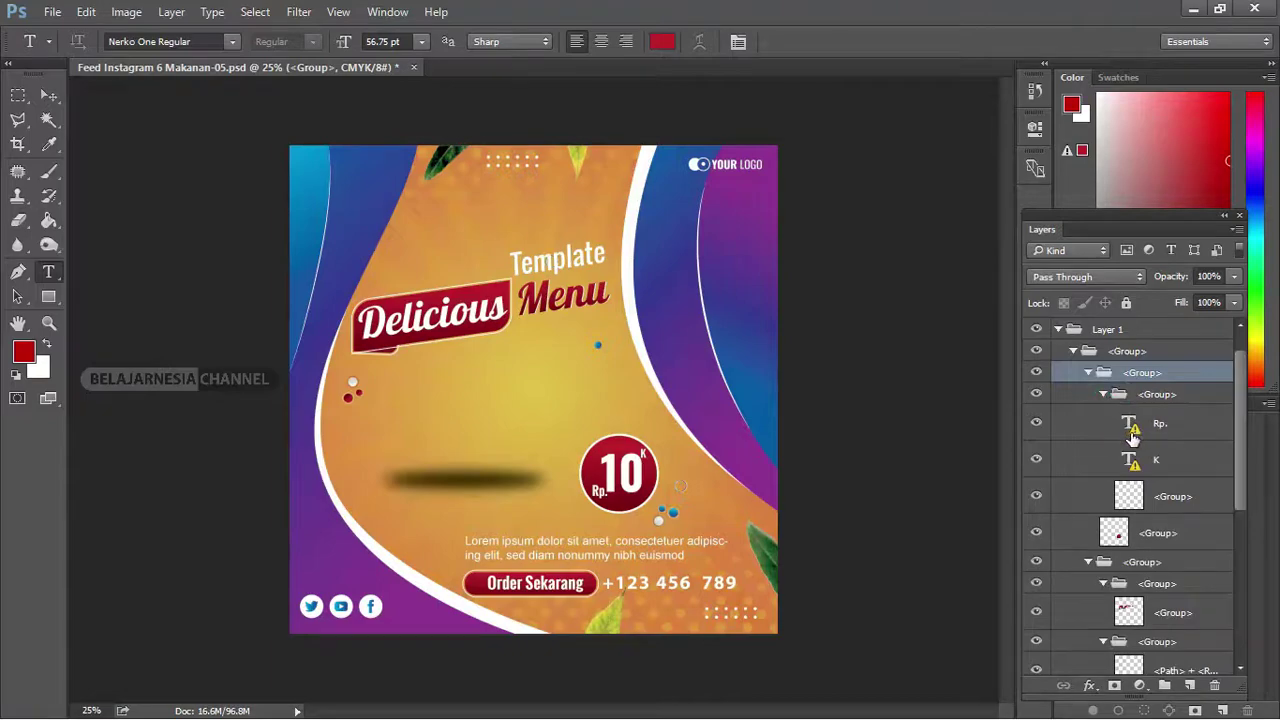
Edit the Rp. text layer, replacing the missing Oswald Bold font with Myriad Pro Regular
double_click(1131, 426)
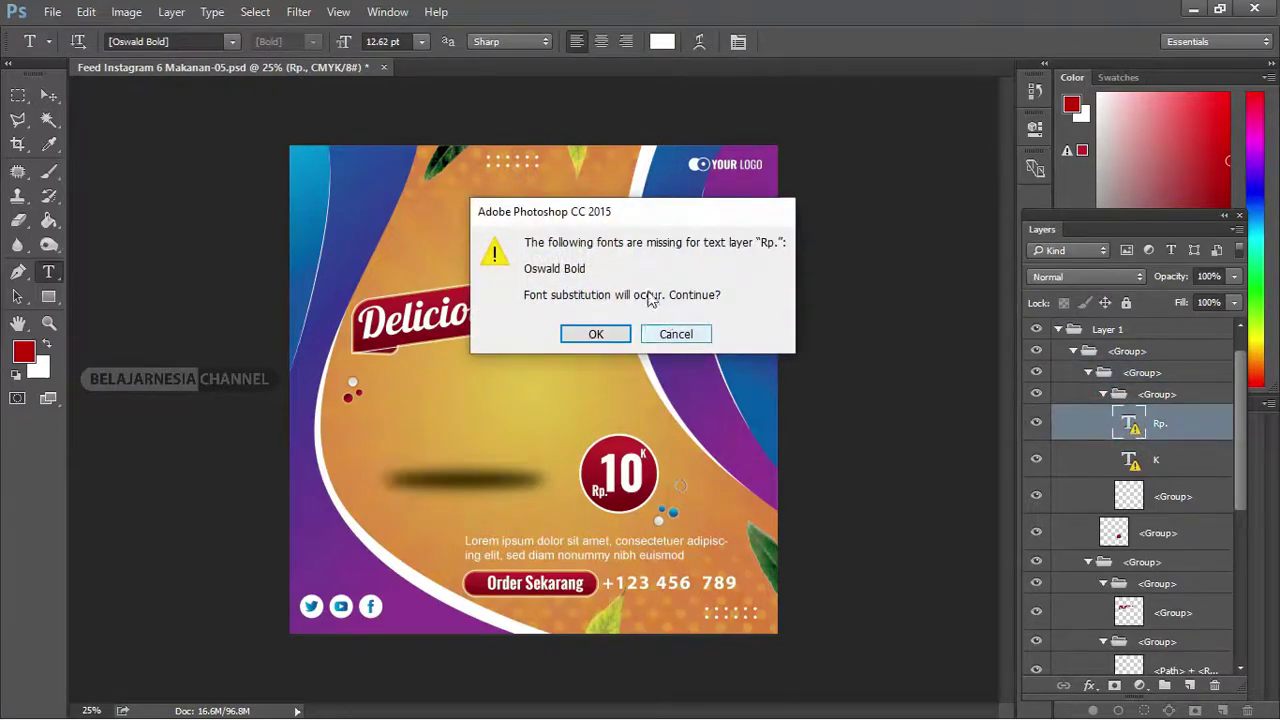
drag(684, 220, 586, 219)
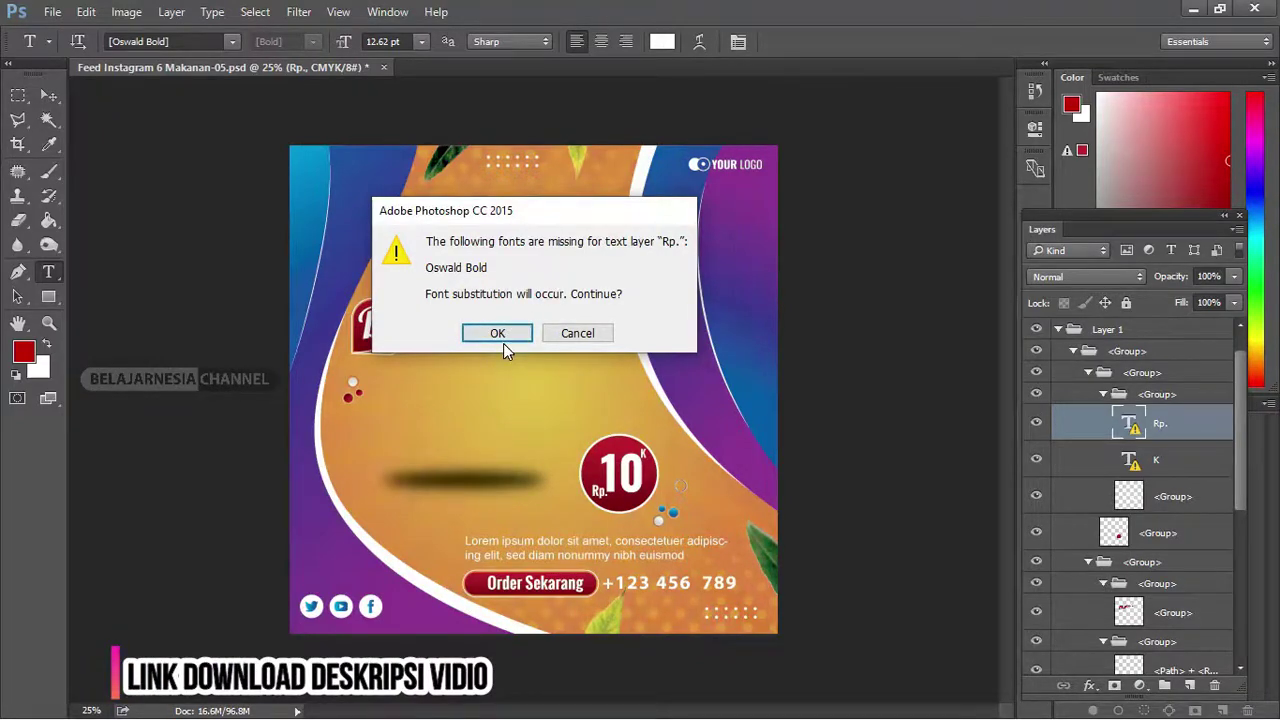
click(504, 337)
scroll(1185, 481, down, 2)
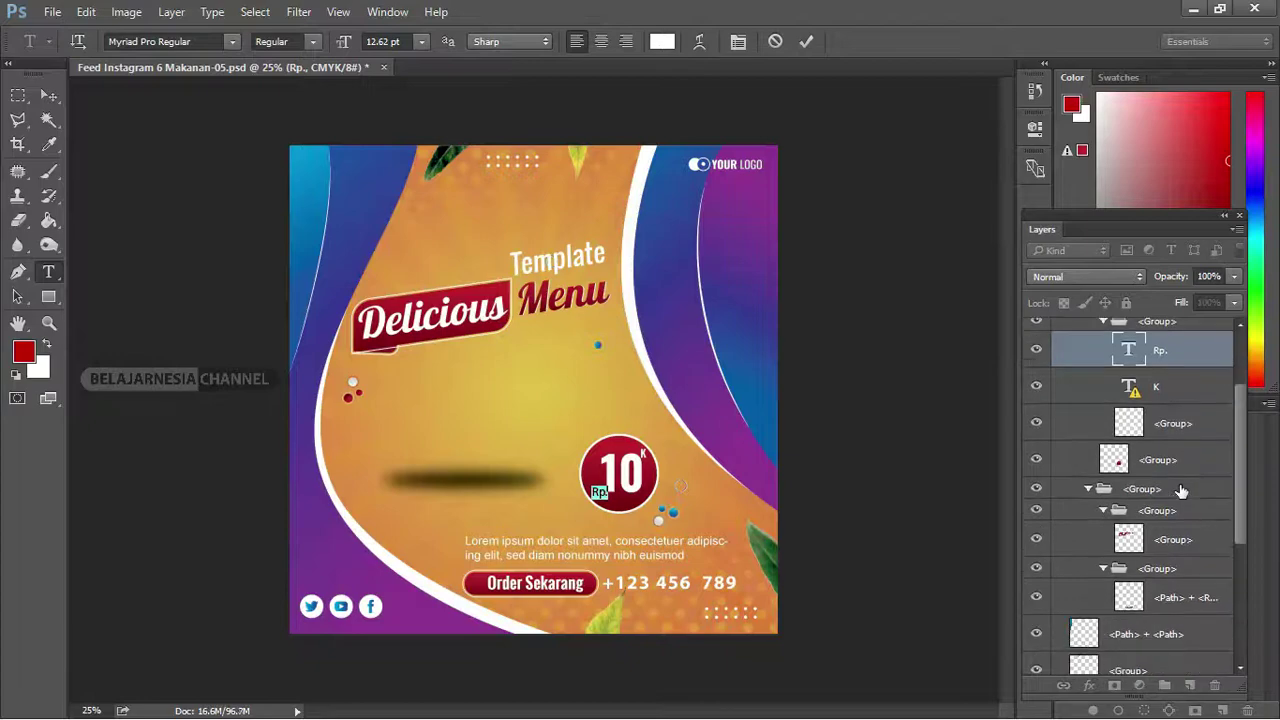
scroll(1155, 425, up, 2)
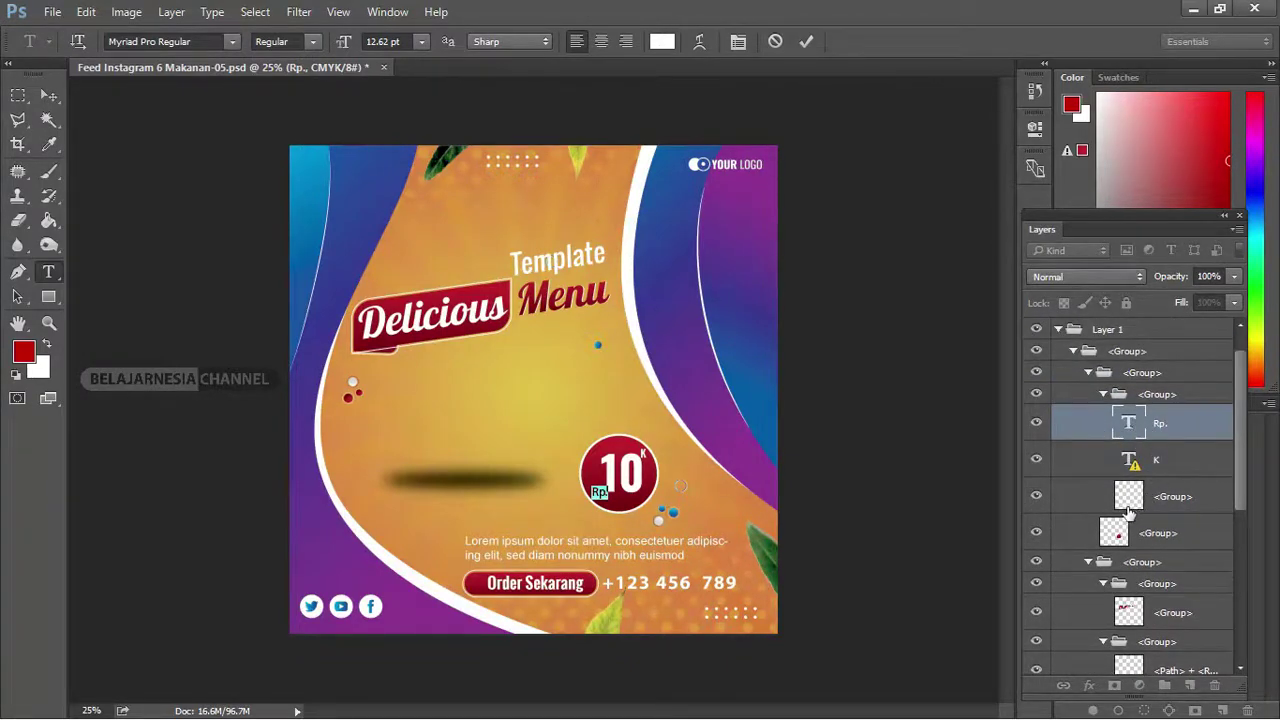
scroll(1122, 481, down, 2)
scroll(1099, 512, down, 2)
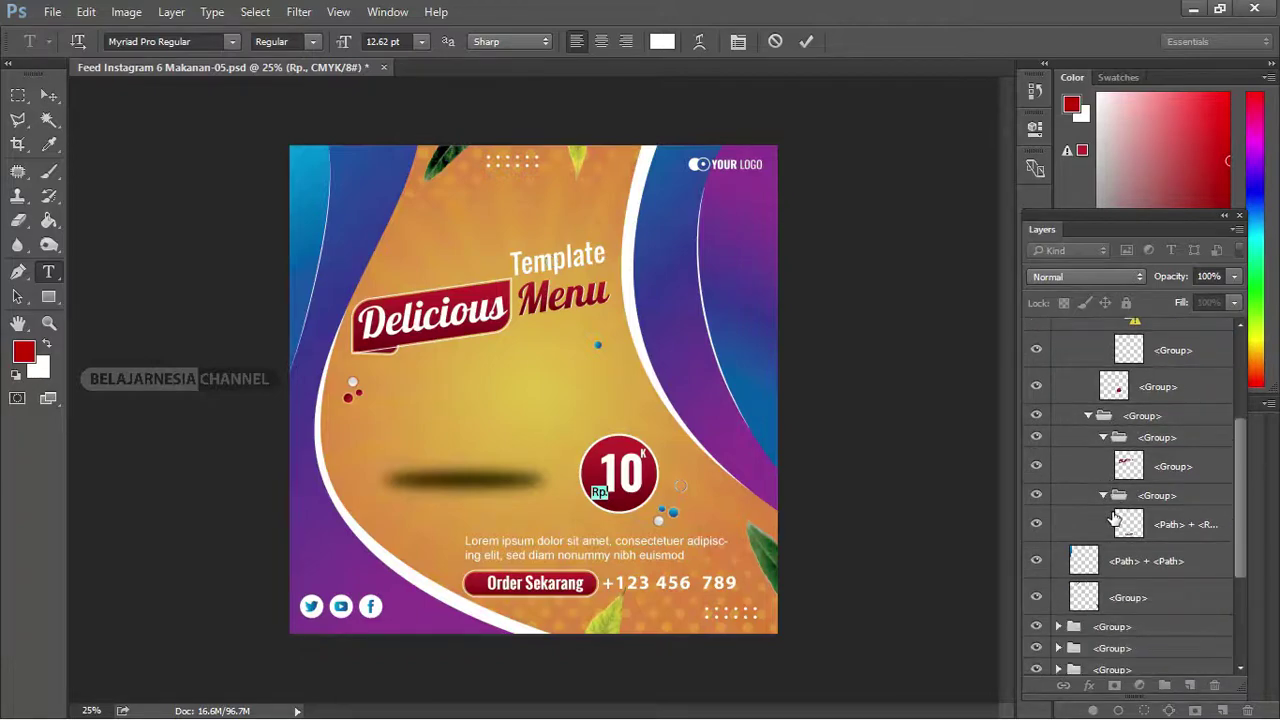
Commit the Rp. text, check layer visibility, and select the Delicious Menu title group
click(1042, 468)
click(1037, 466)
click(1040, 466)
click(1041, 467)
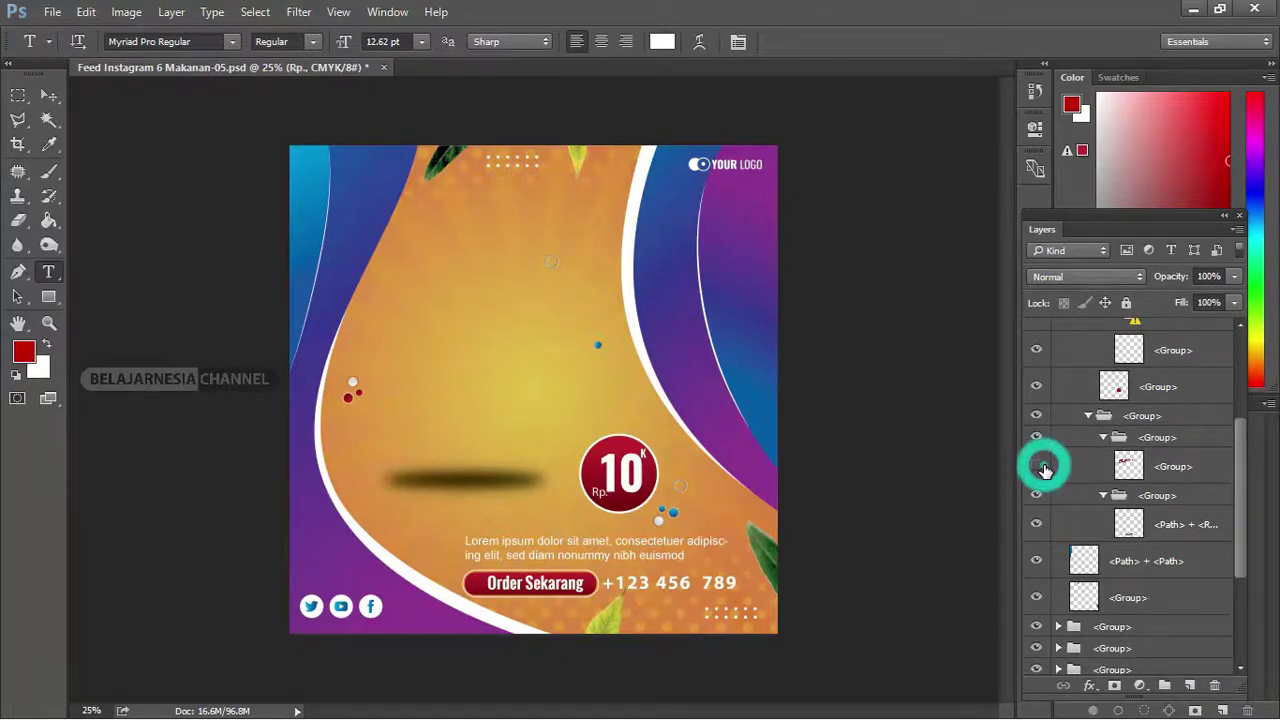
click(1041, 467)
click(1125, 468)
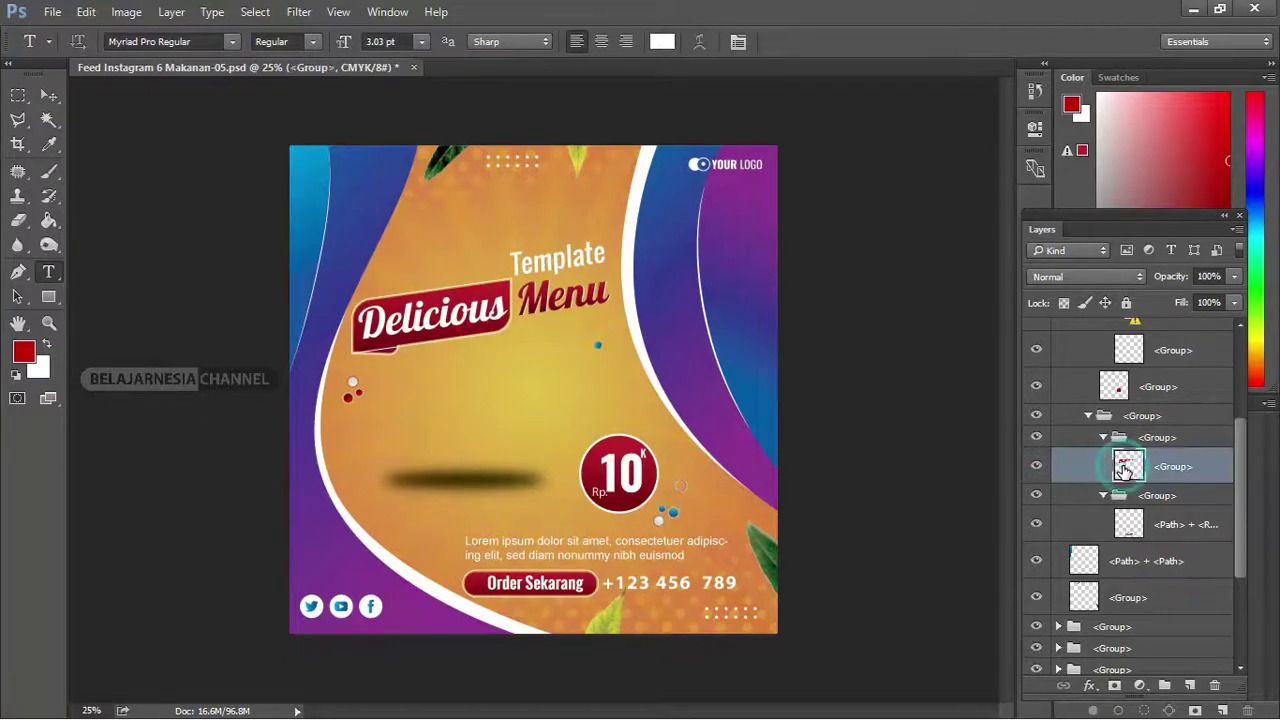
click(1037, 466)
click(1039, 467)
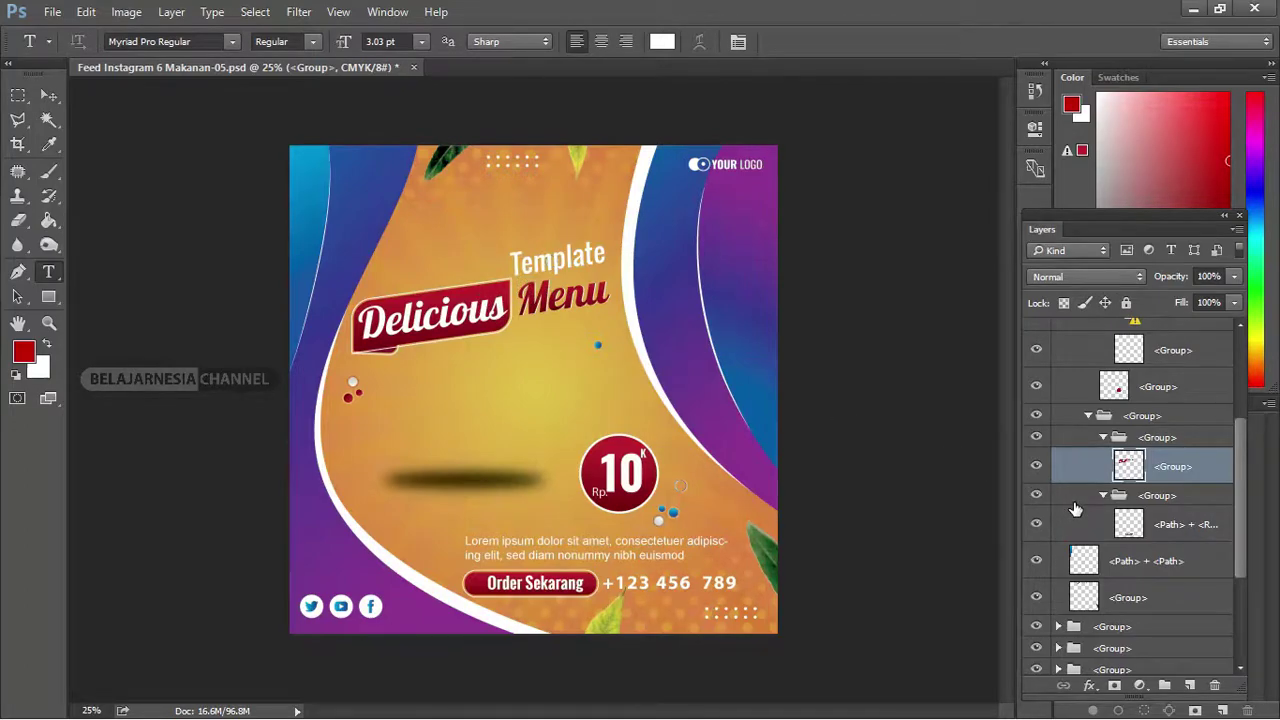
Check the blue curves layer, then switch to the Rectangular Marquee tool
scroll(1040, 493, down, 2)
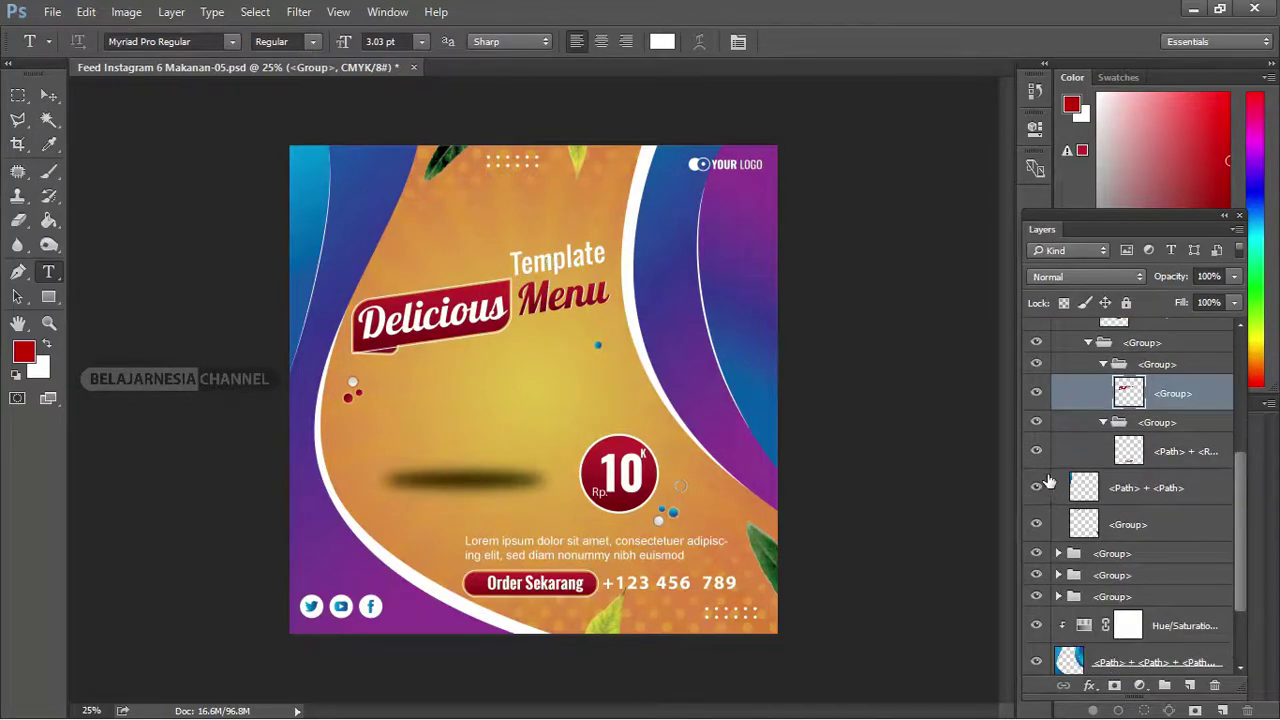
click(1037, 487)
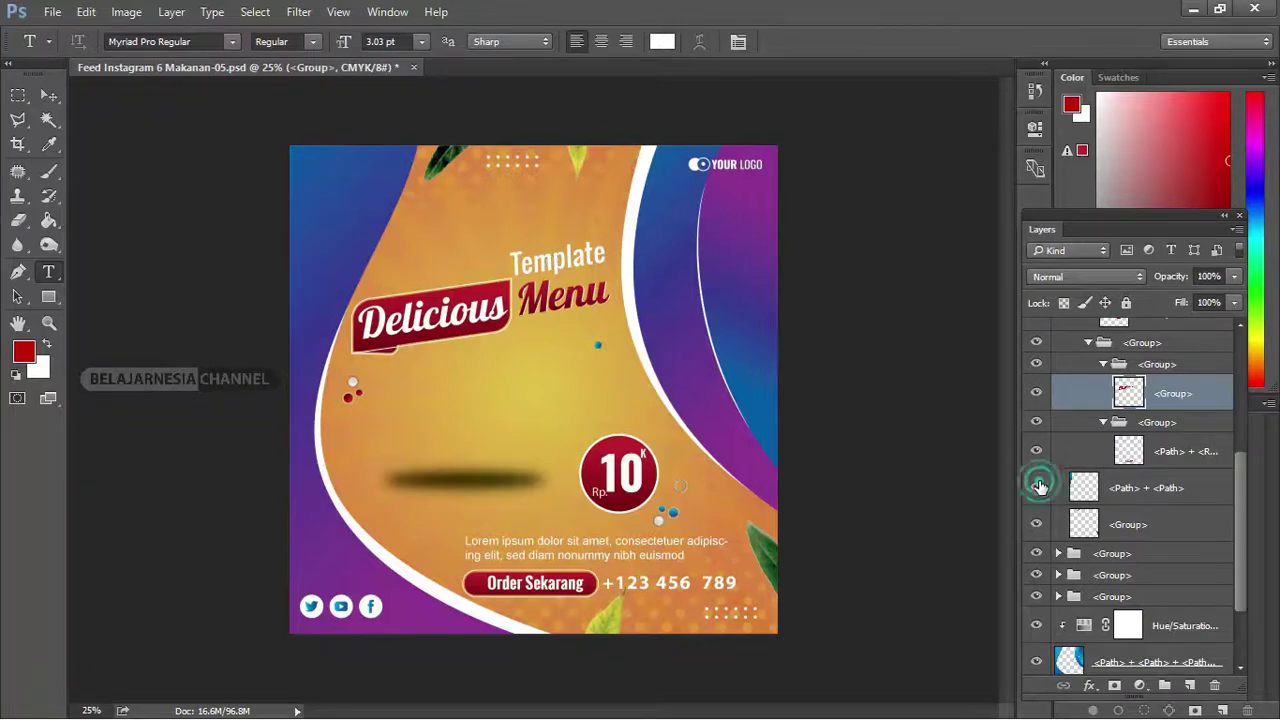
click(1037, 487)
click(18, 95)
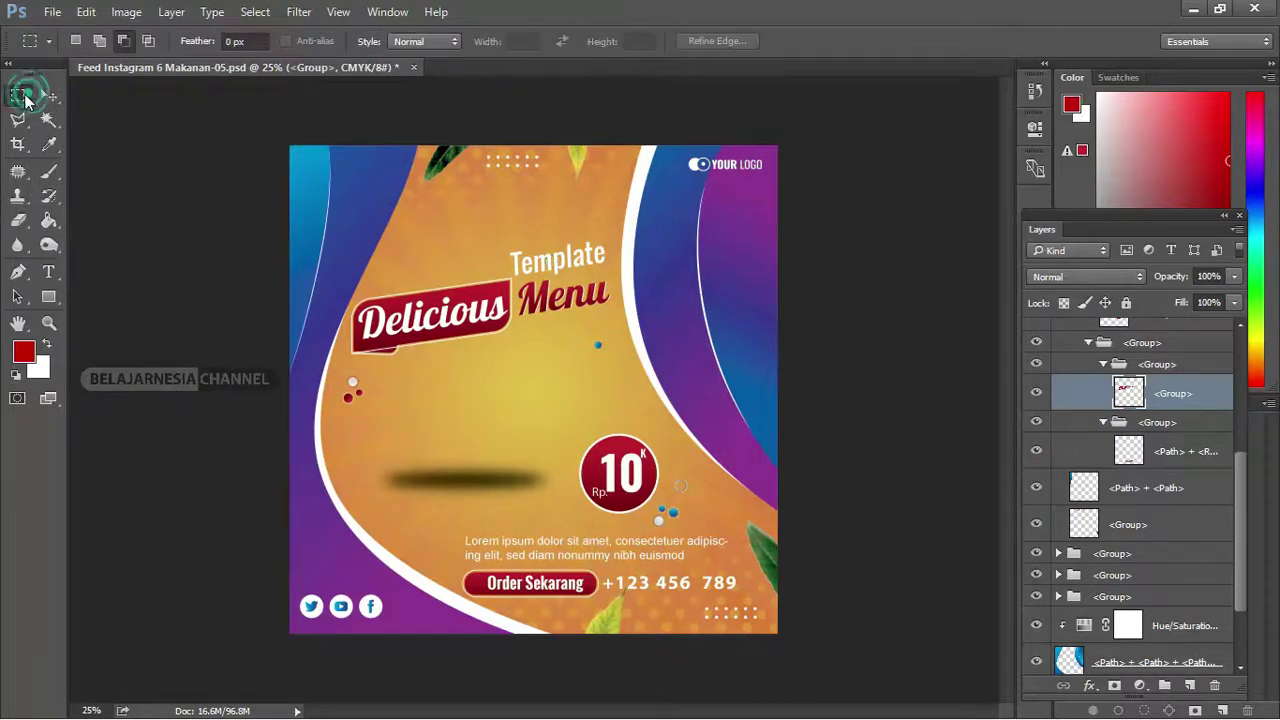
click(160, 134)
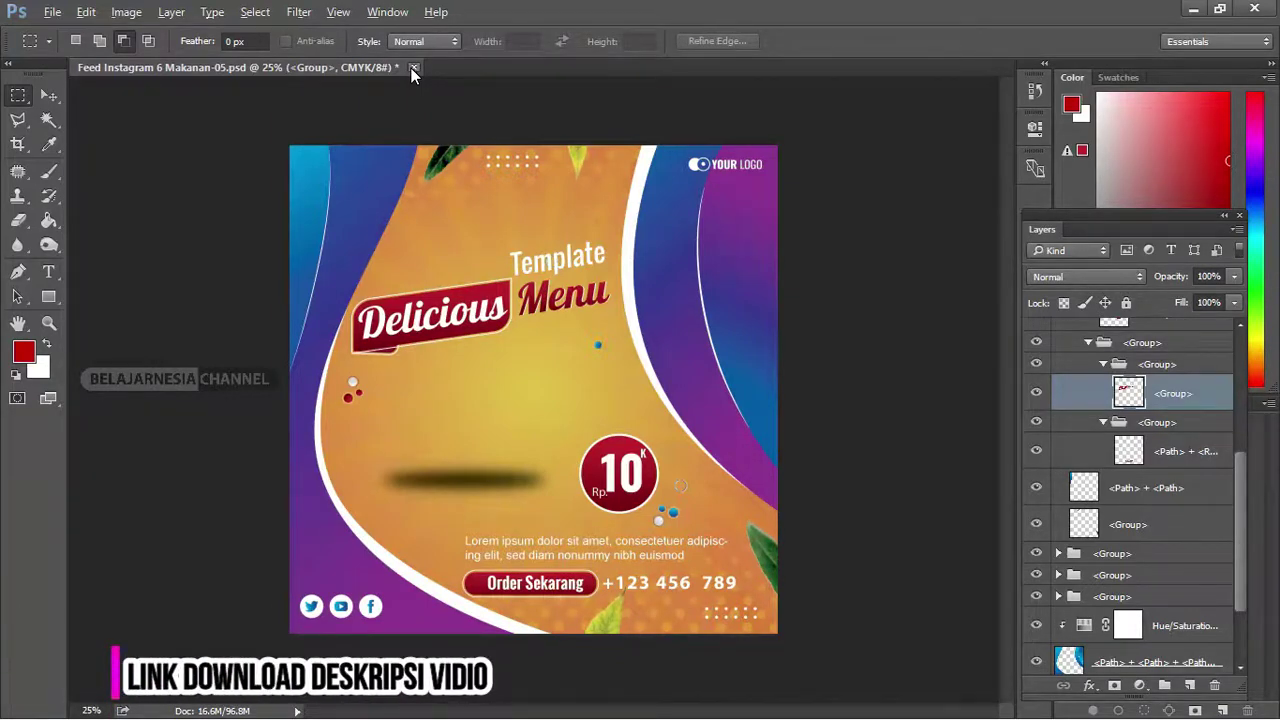
Place the fried-chicken image Layer 1_~1 from Explorer into the template
key(alt+Tab)
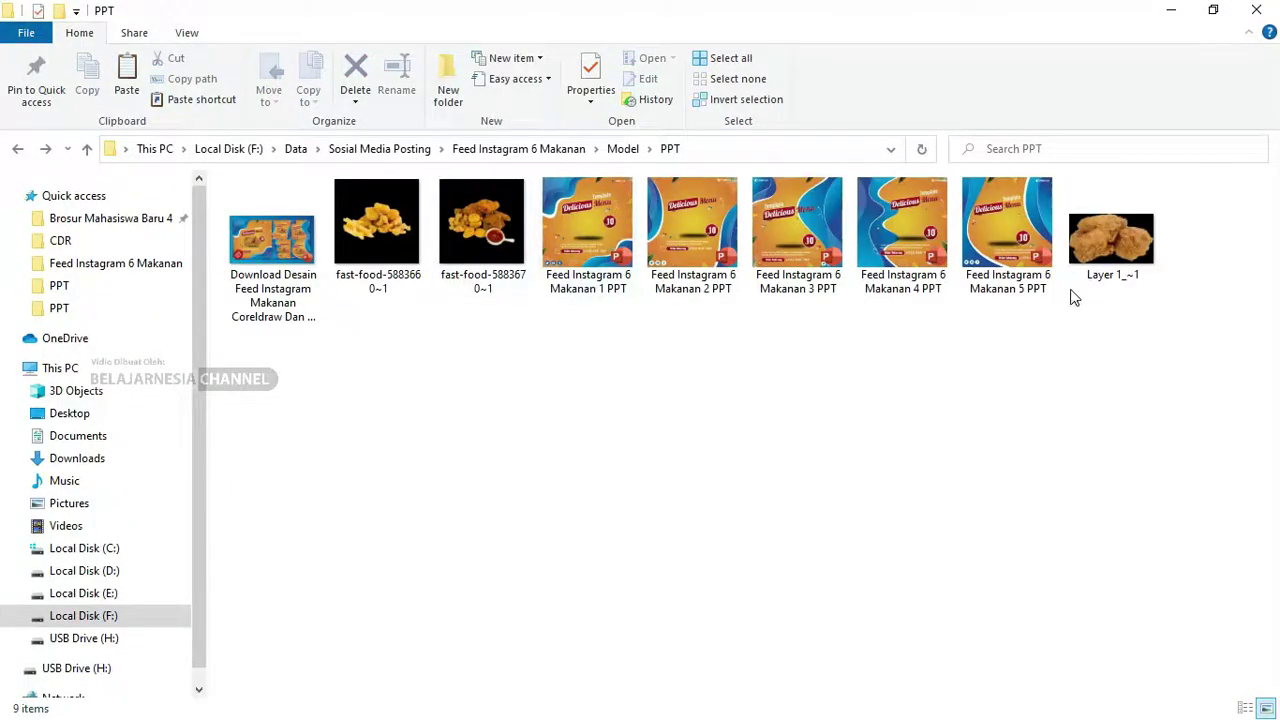
mouse_move(1075, 285)
mouse_down()
mouse_move(903, 479)
mouse_move(514, 349)
mouse_up()
key(alt+Tab)
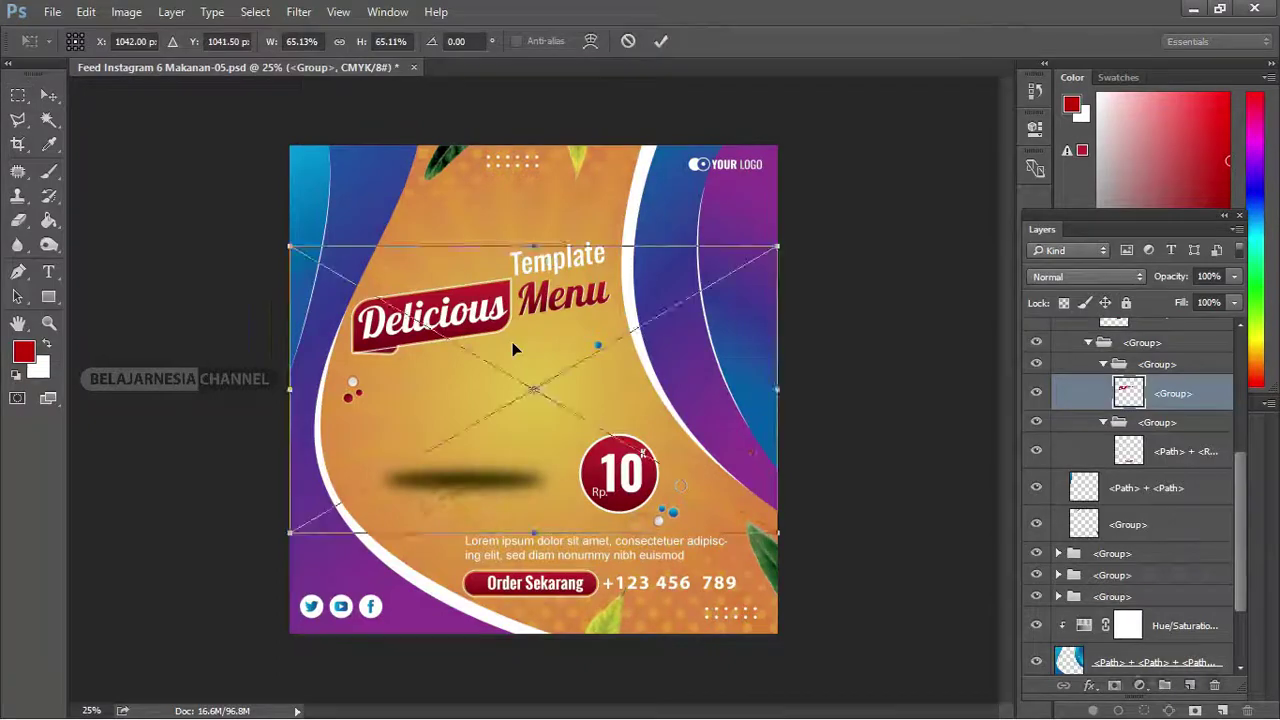
key(Return)
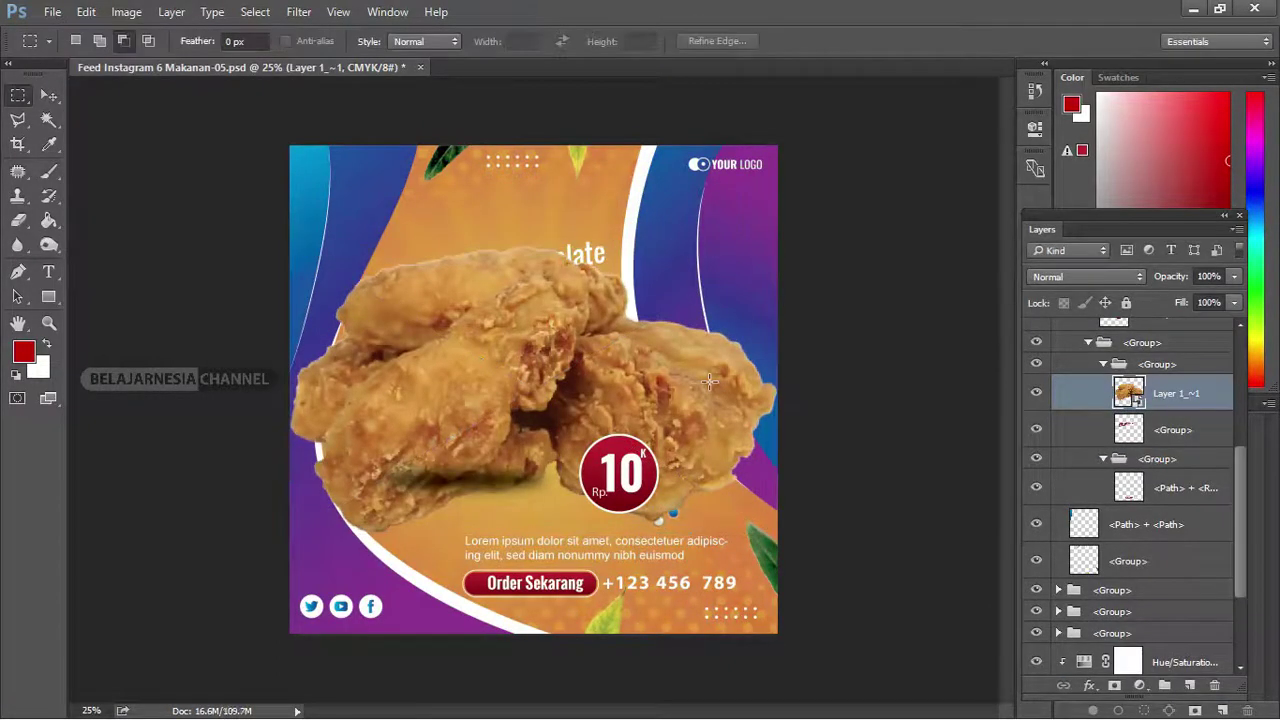
key(v)
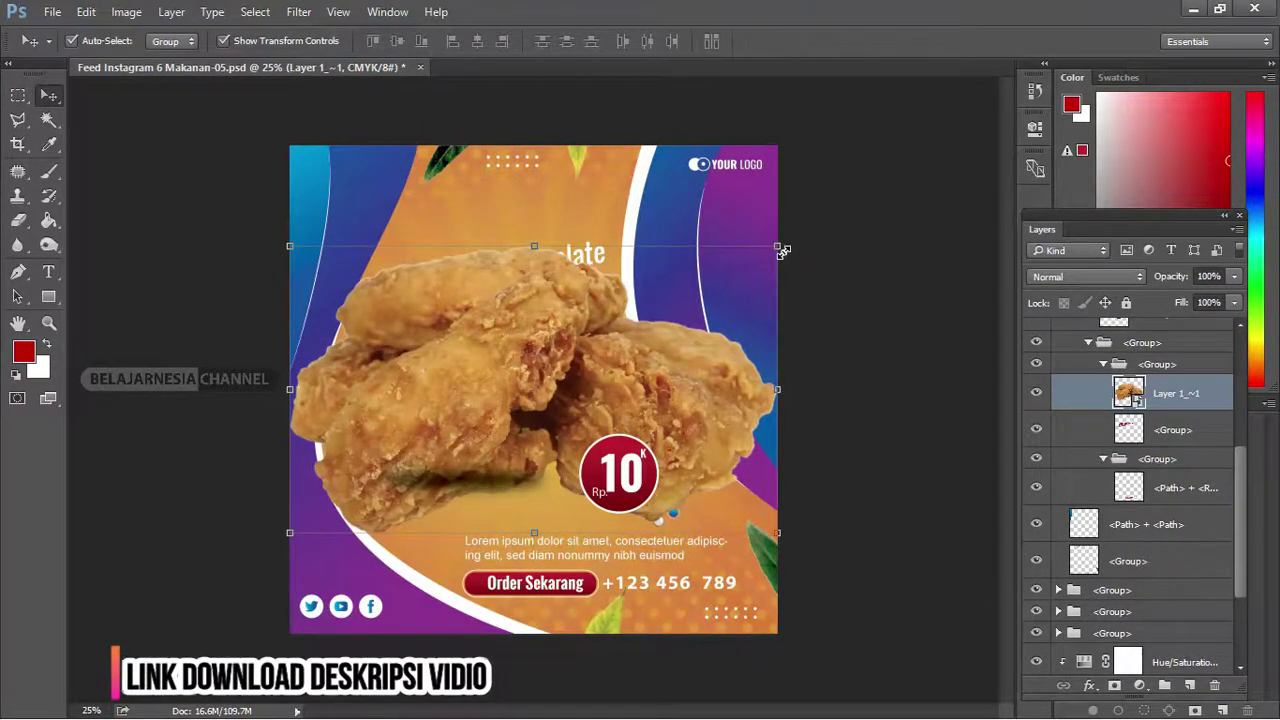
Scale the chicken photo to about 32.6% and set it on the plate shadow
mouse_move(778, 246)
mouse_down()
mouse_move(632, 325)
mouse_move(656, 317)
mouse_up()
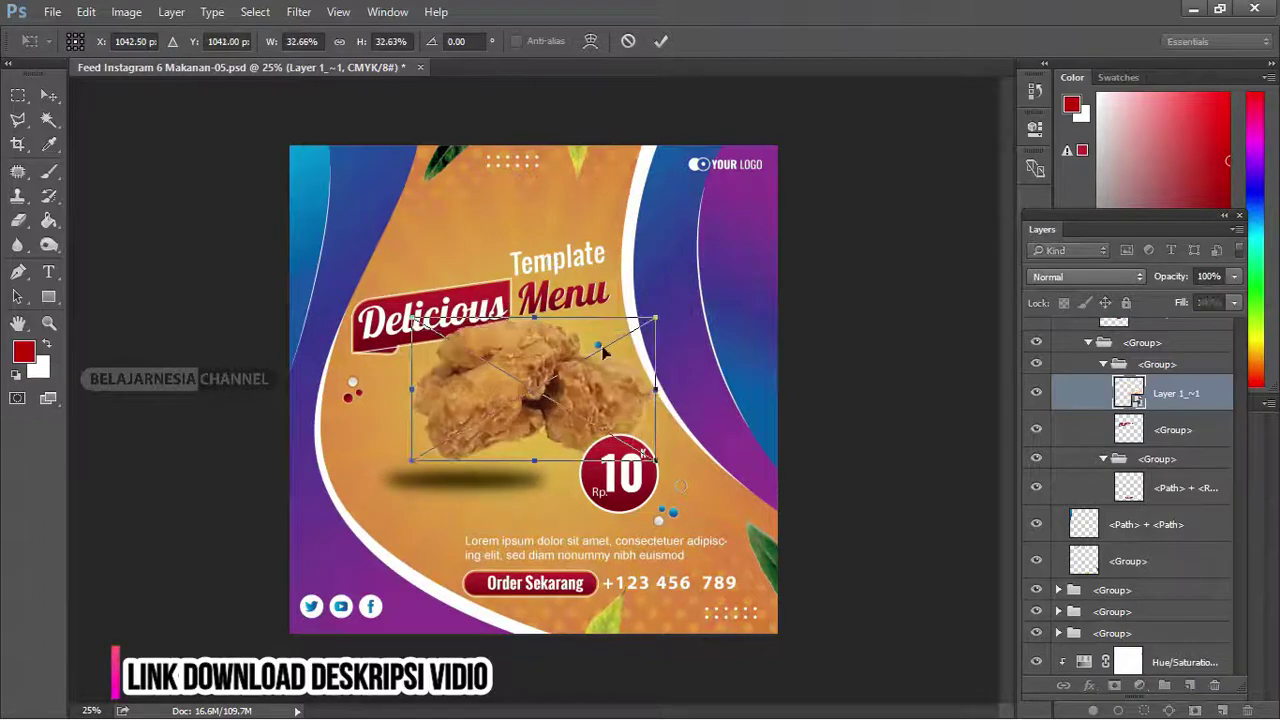
drag(510, 365, 460, 394)
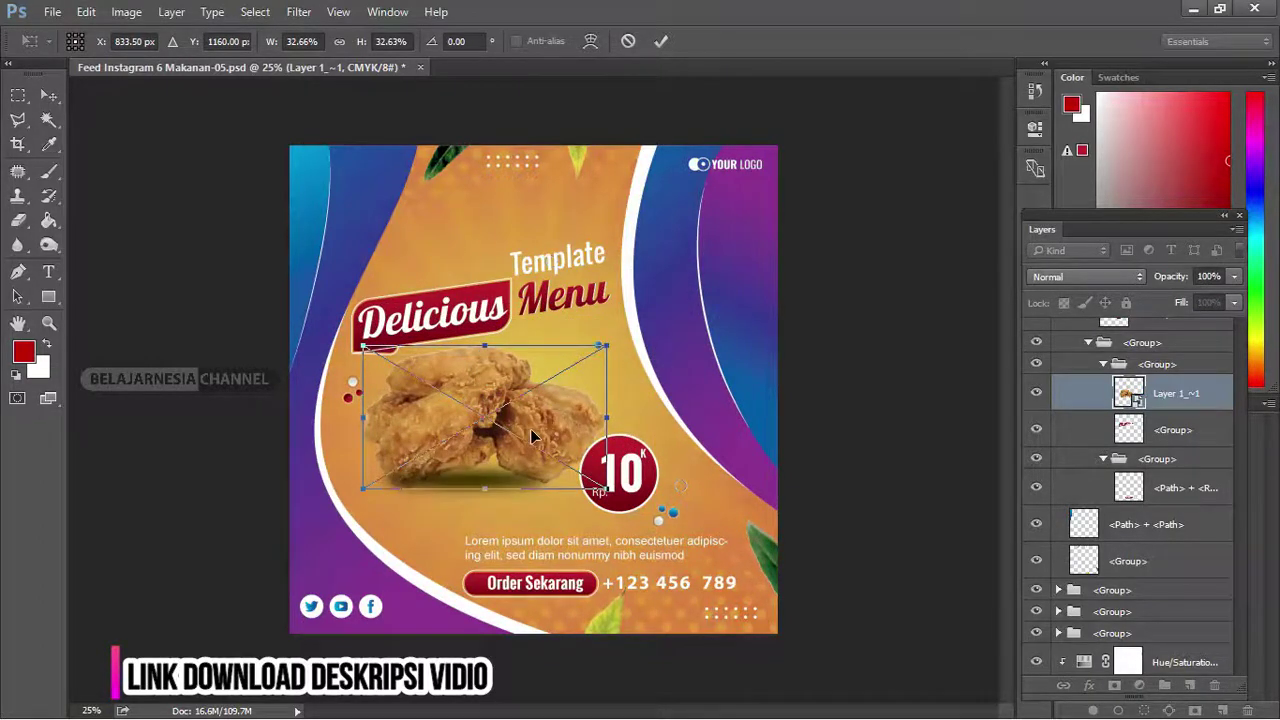
key(Return)
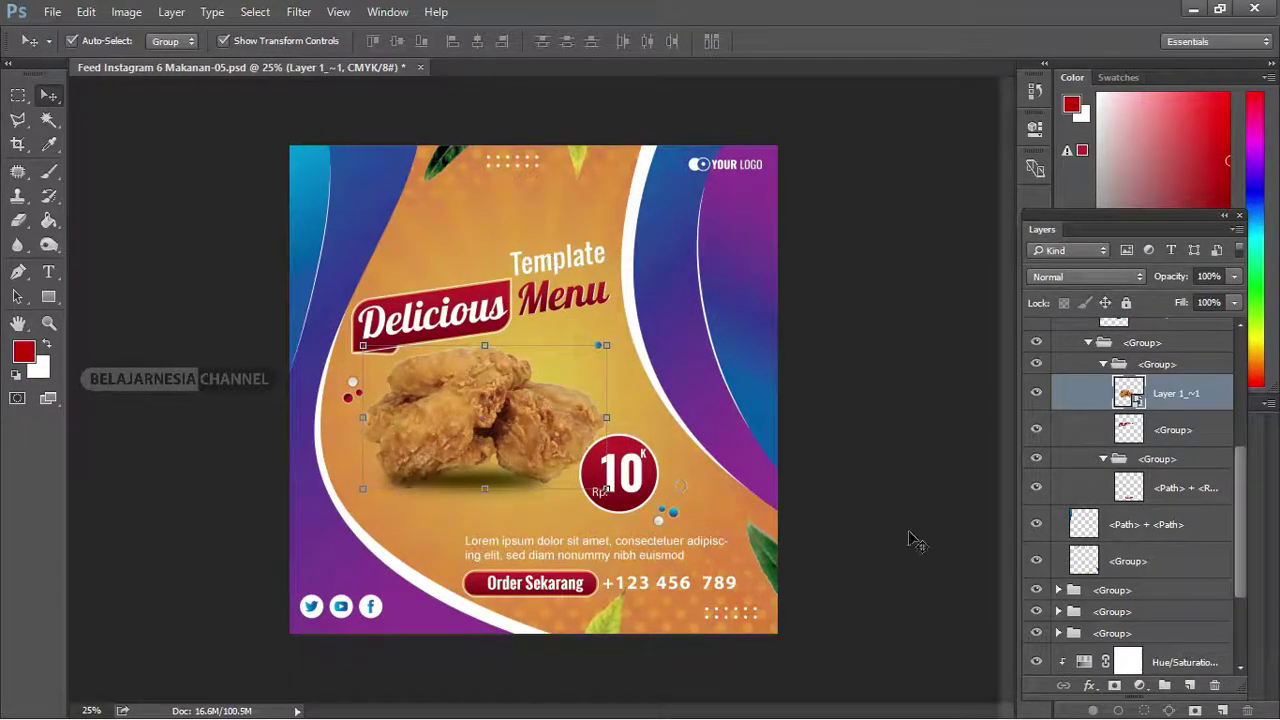
scroll(1128, 400, up, 3)
scroll(1100, 500, up, 3)
scroll(1150, 480, up, 1)
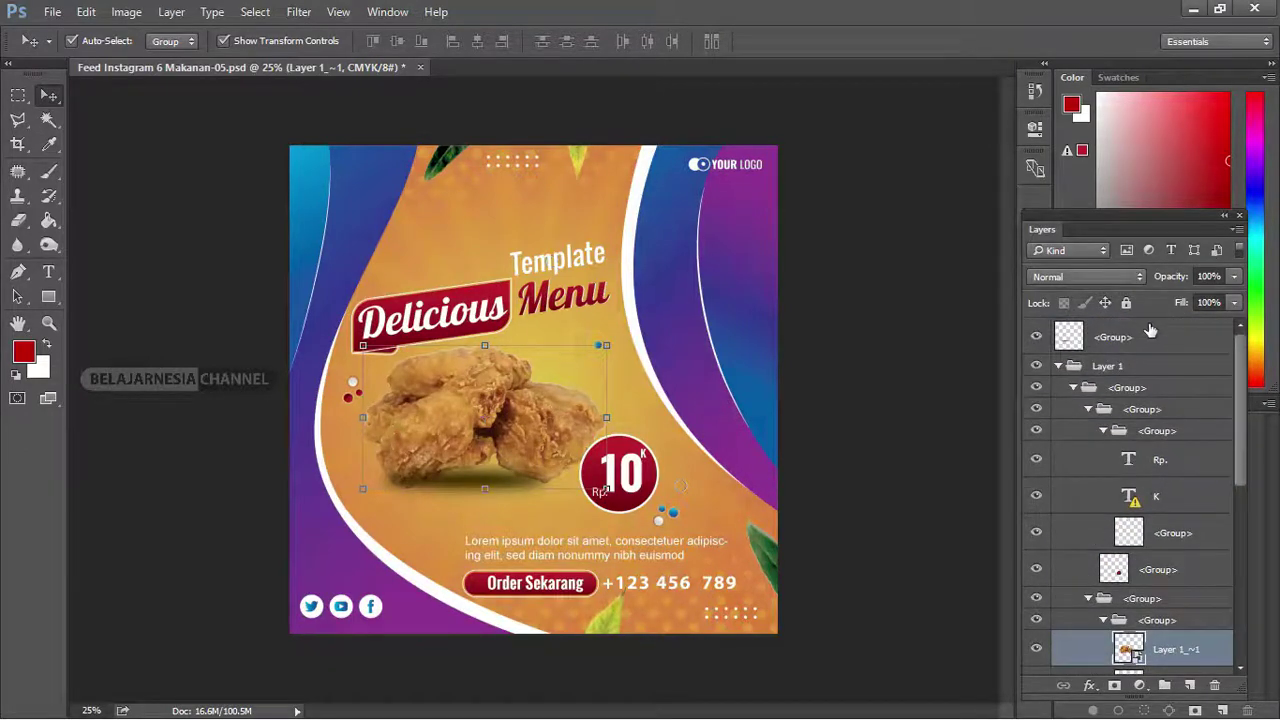
Move the top group lower in the layer stack
drag(1148, 337, 1185, 648)
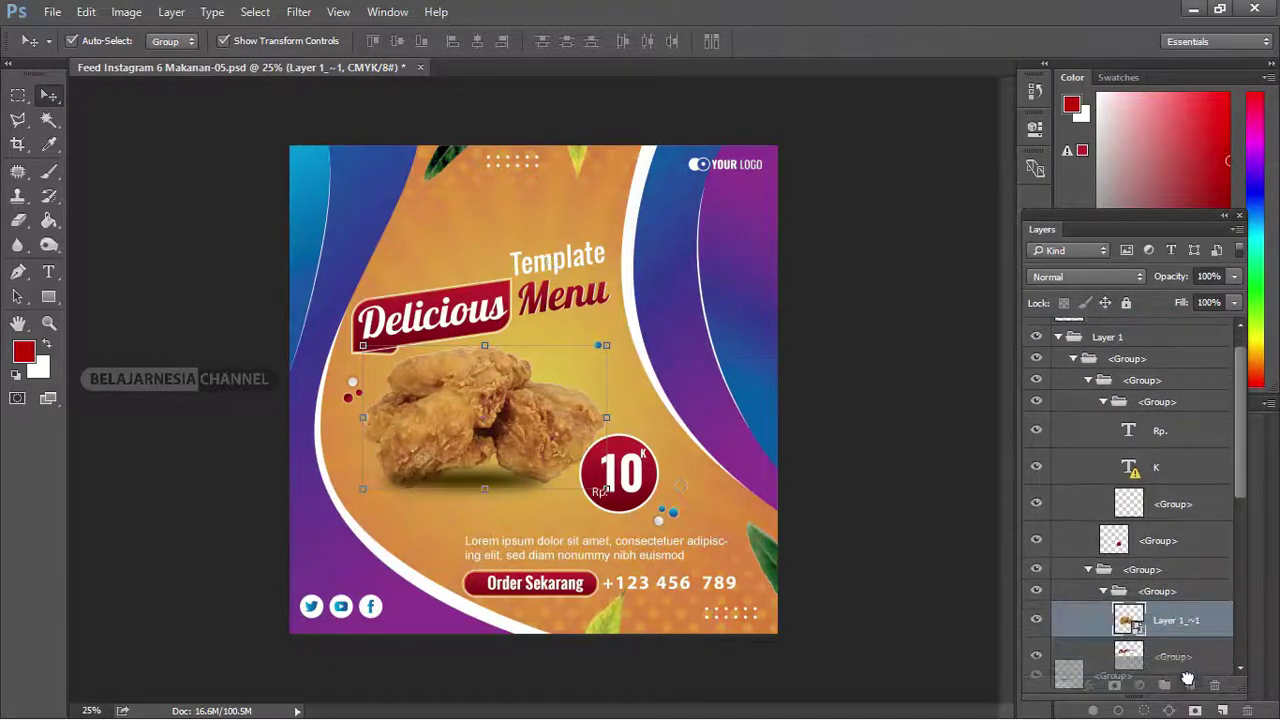
drag(1185, 648, 1184, 632)
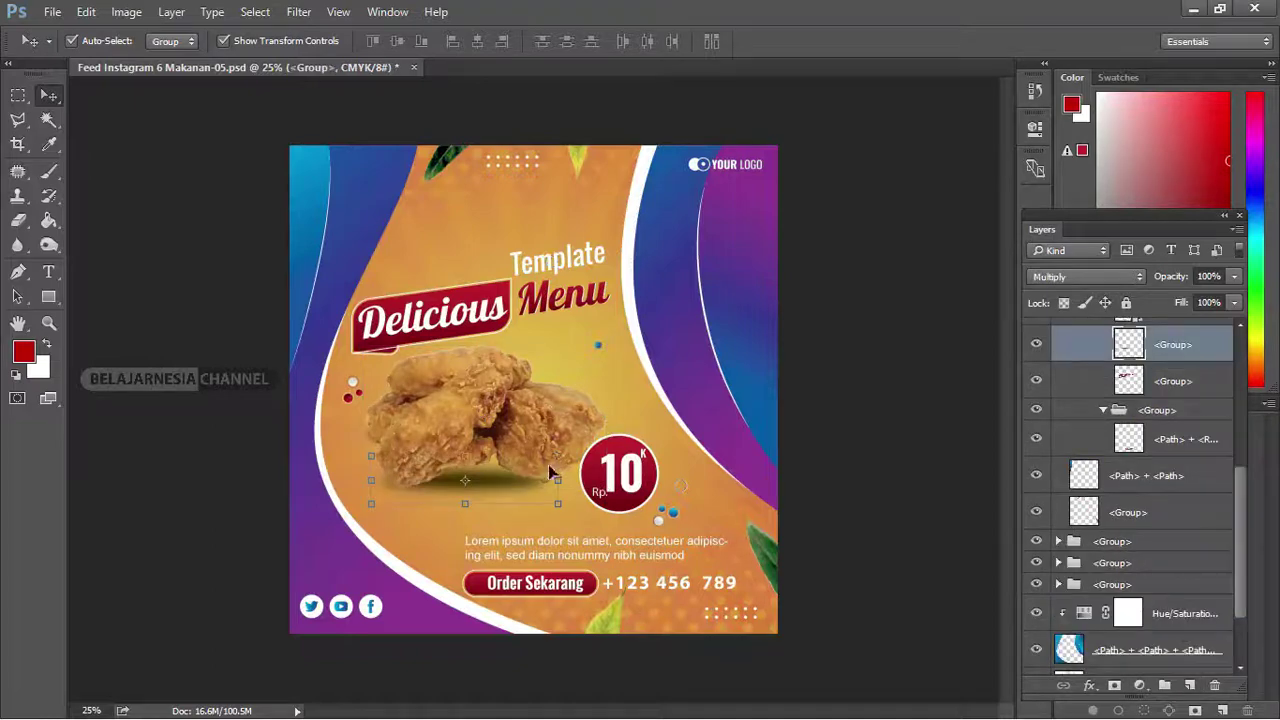
click(478, 428)
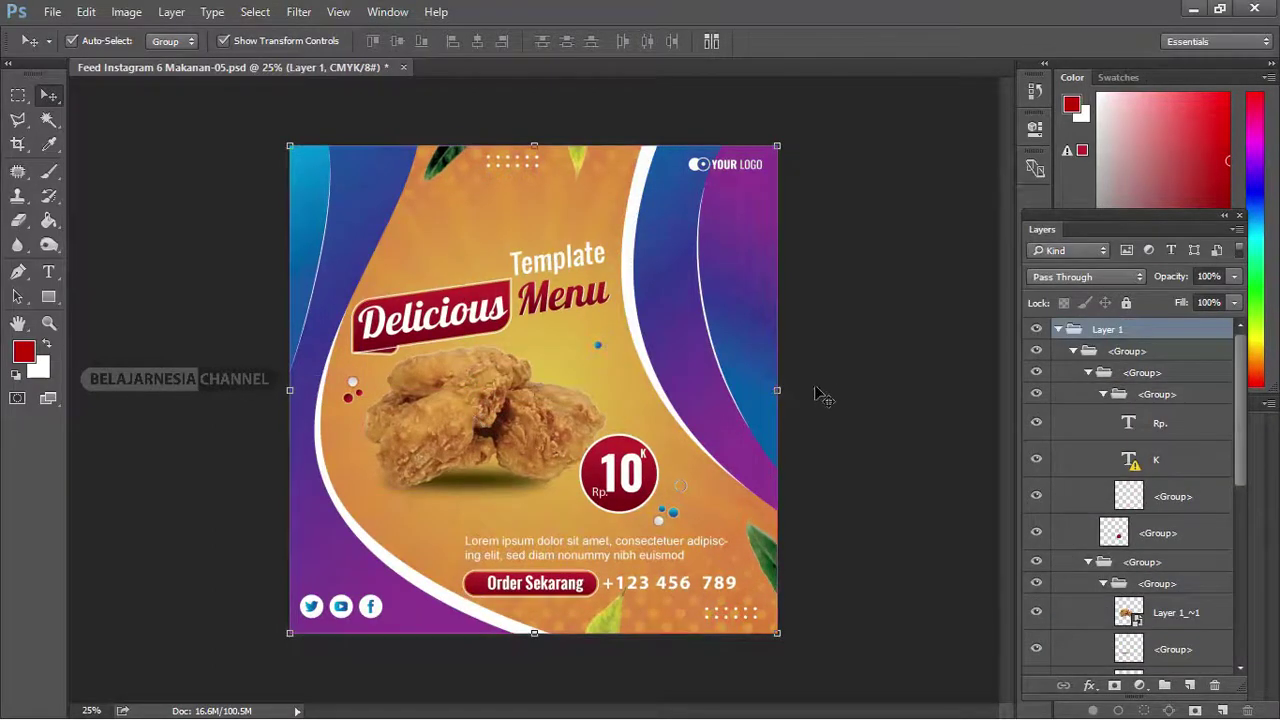
click(850, 360)
Ungroup Layer 1 and the group beneath it into separate layers
right_click(1110, 335)
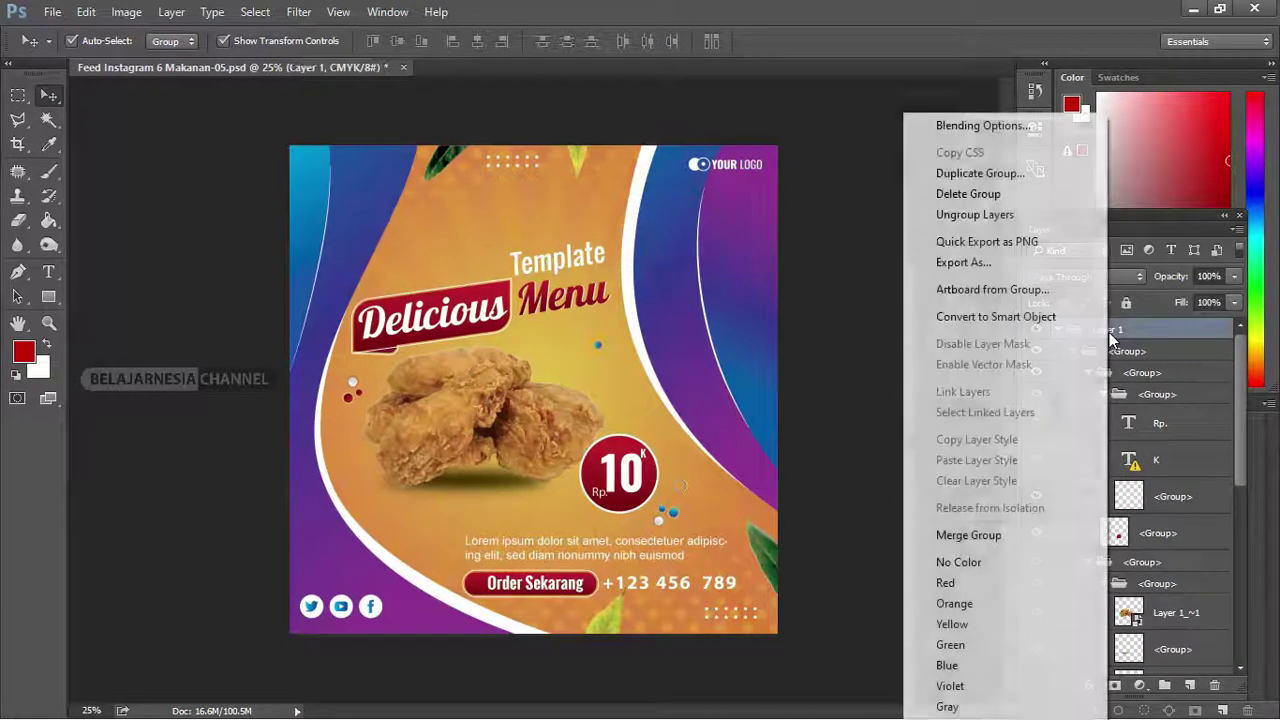
click(1012, 215)
click(1058, 329)
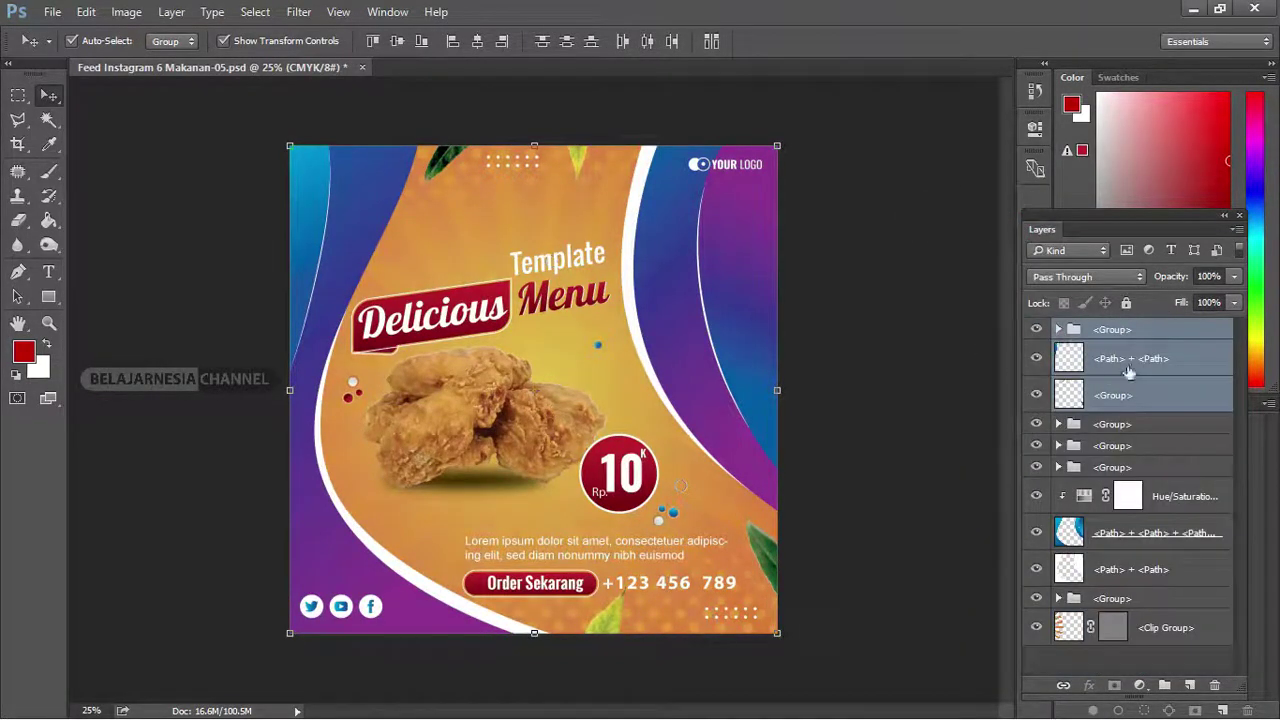
click(1160, 362)
right_click(1143, 425)
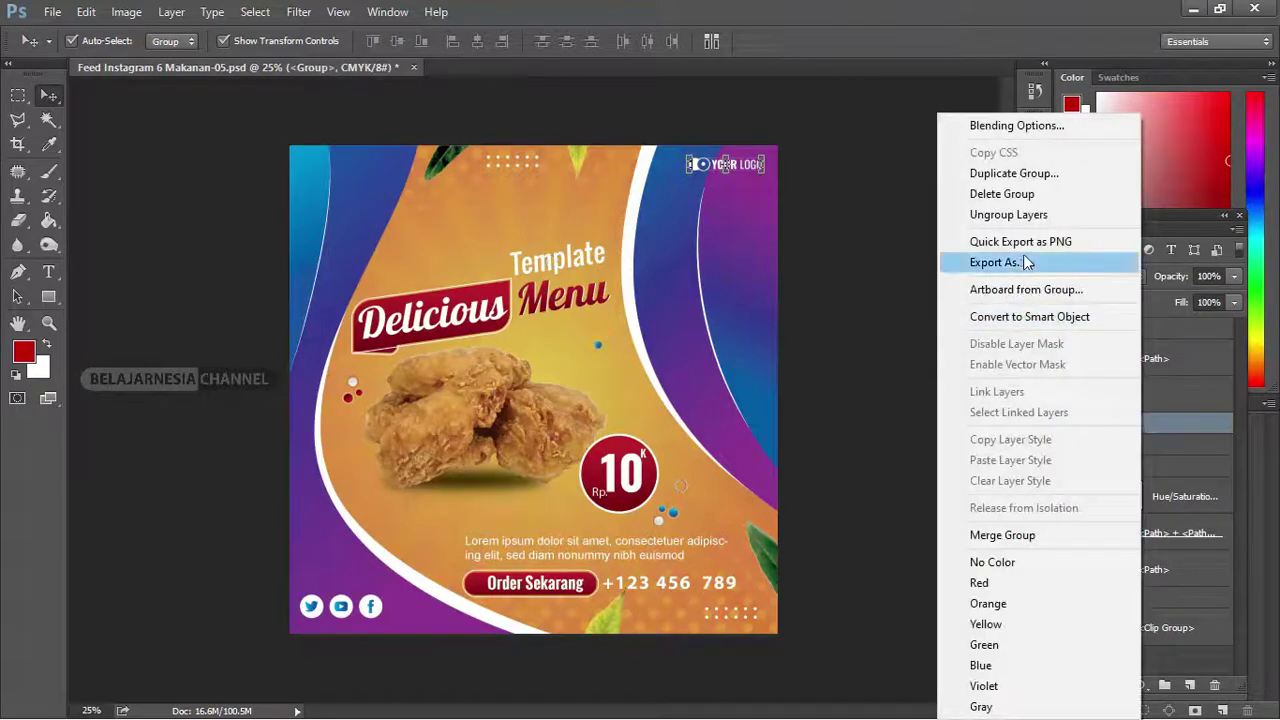
click(1023, 218)
click(1113, 533)
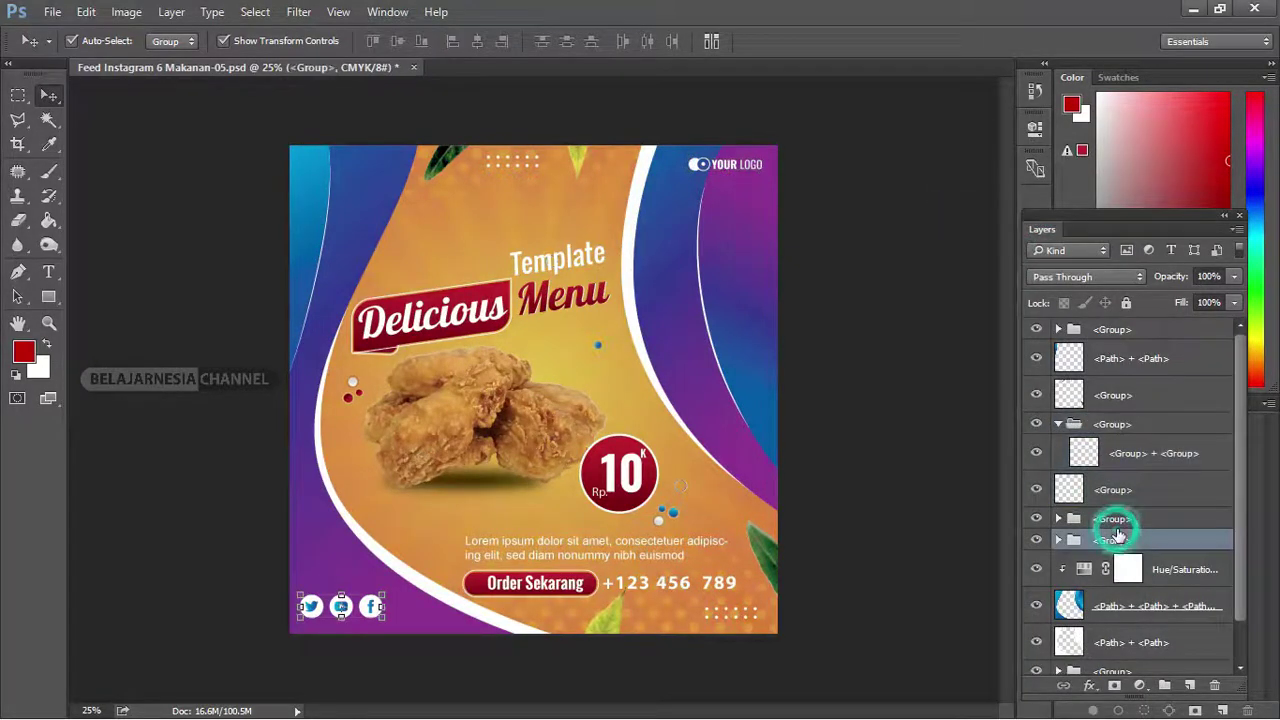
click(1120, 519)
Start exporting a single group as an image, then cancel it
right_click(1120, 522)
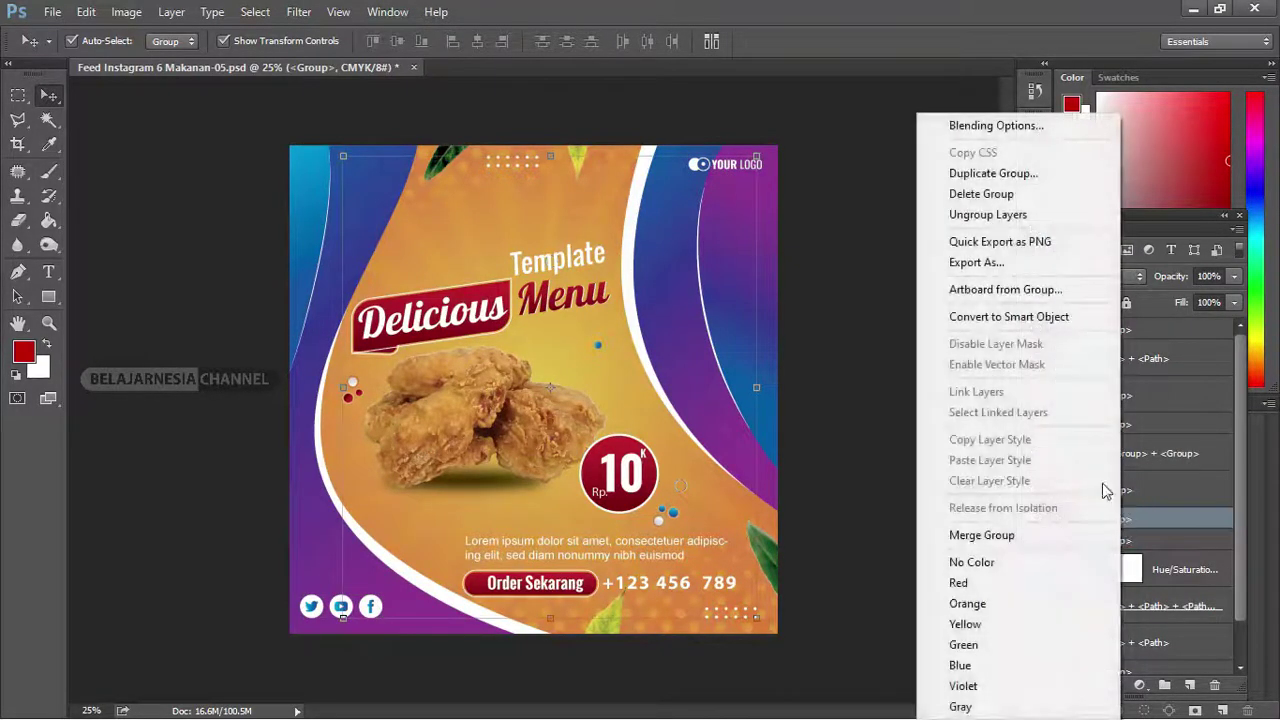
click(962, 242)
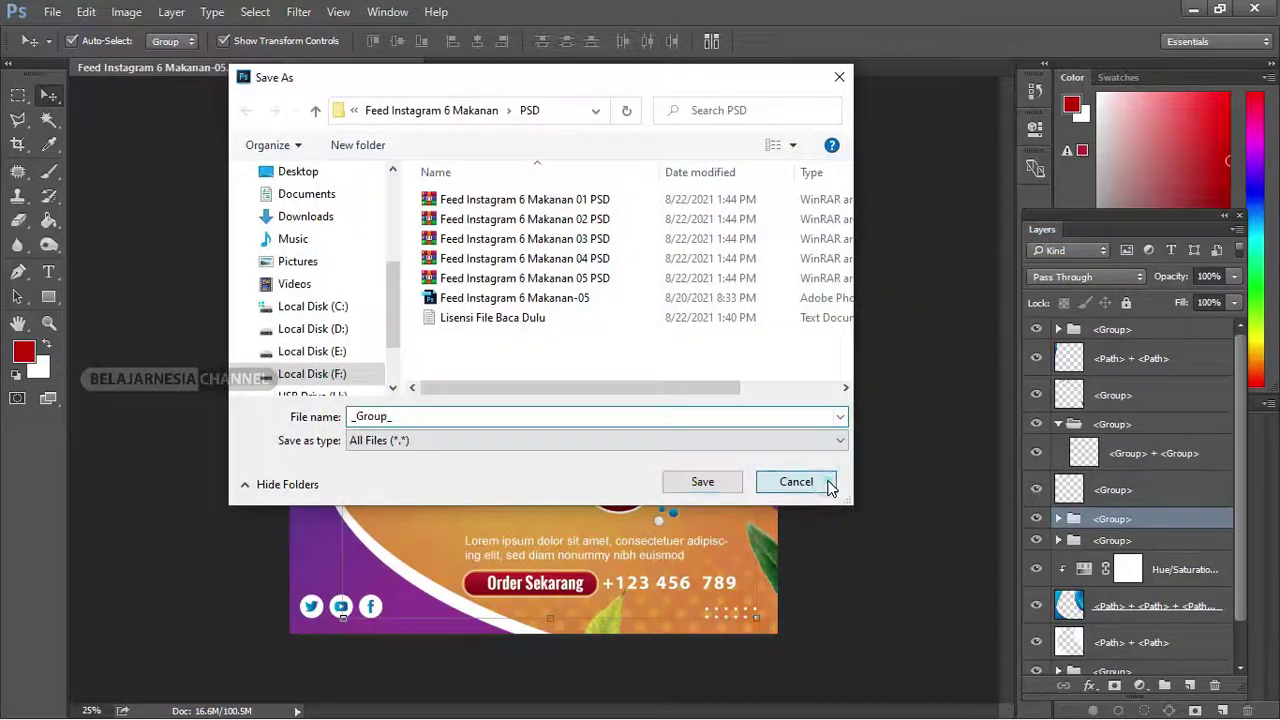
click(822, 483)
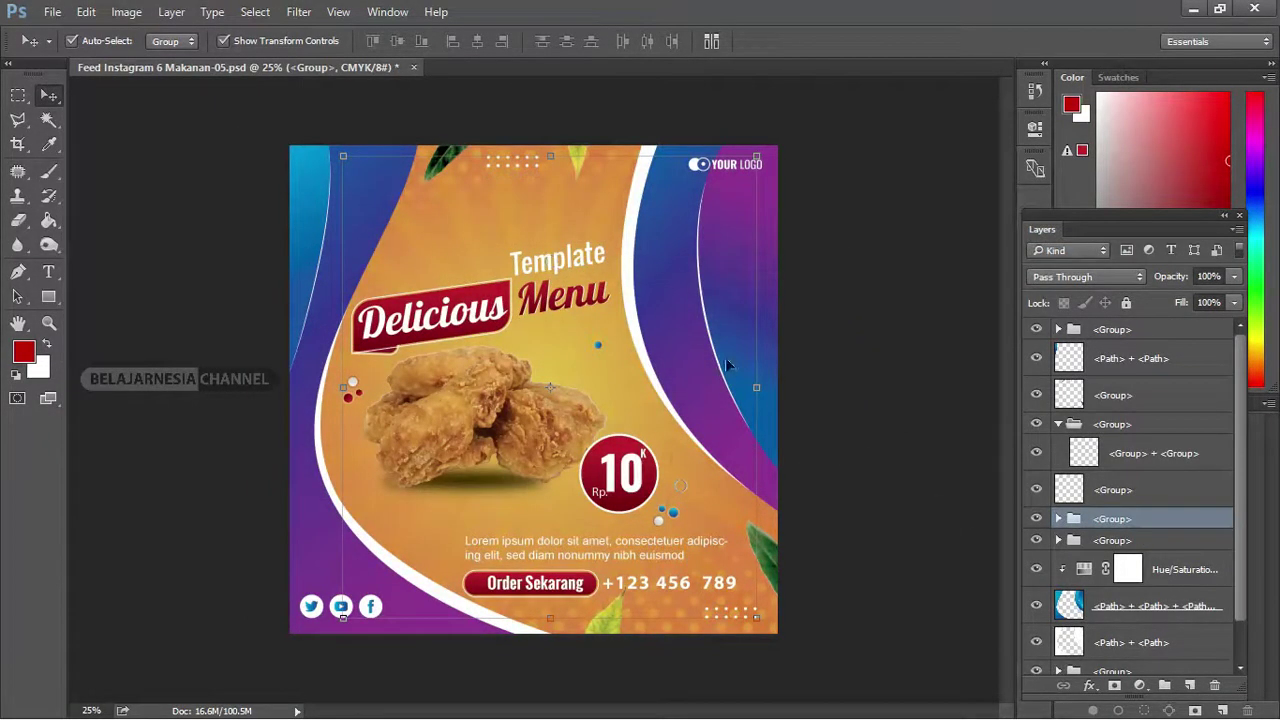
click(857, 281)
Export the whole design as Feed Instagram 6 Makanan-05 into the Pictures folder
click(52, 12)
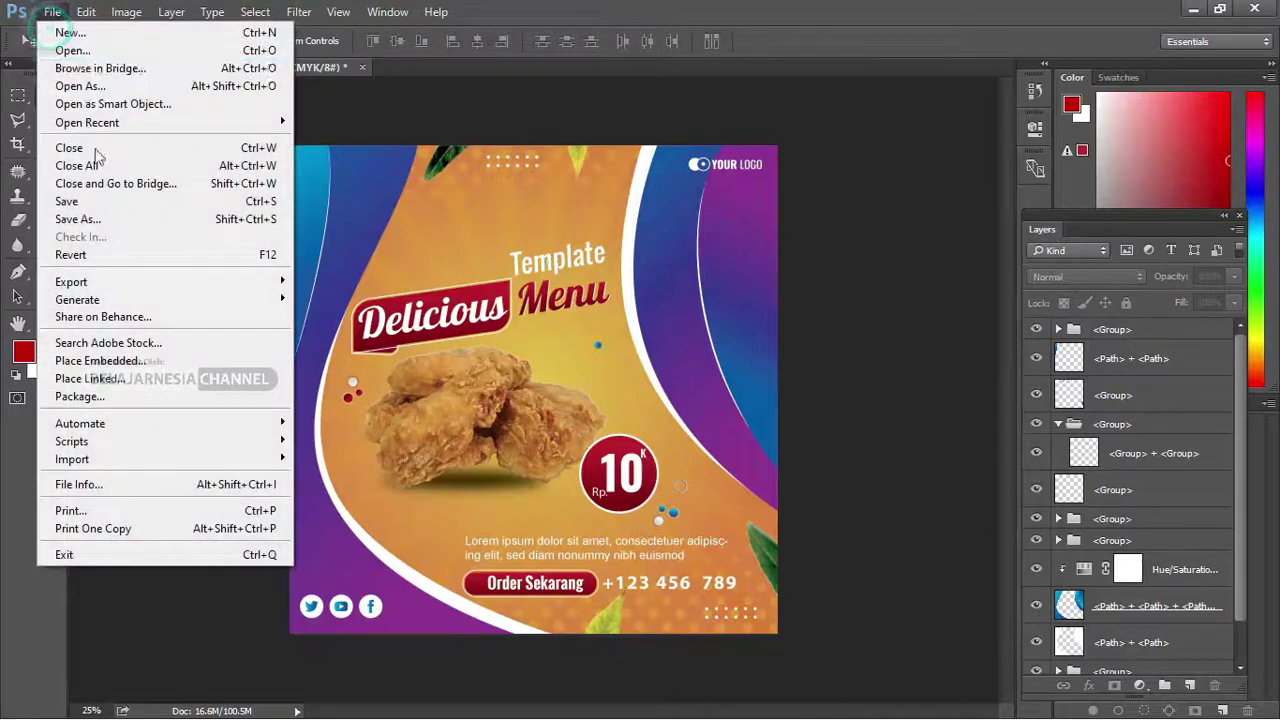
click(150, 281)
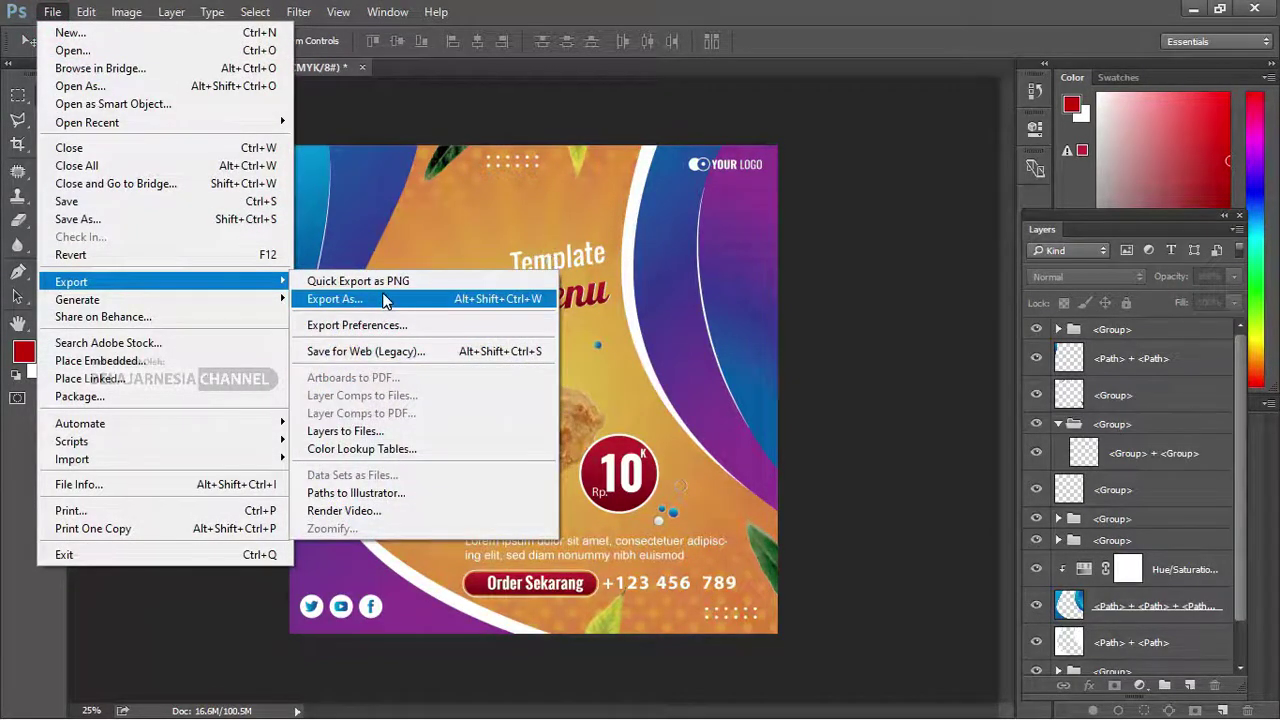
click(385, 300)
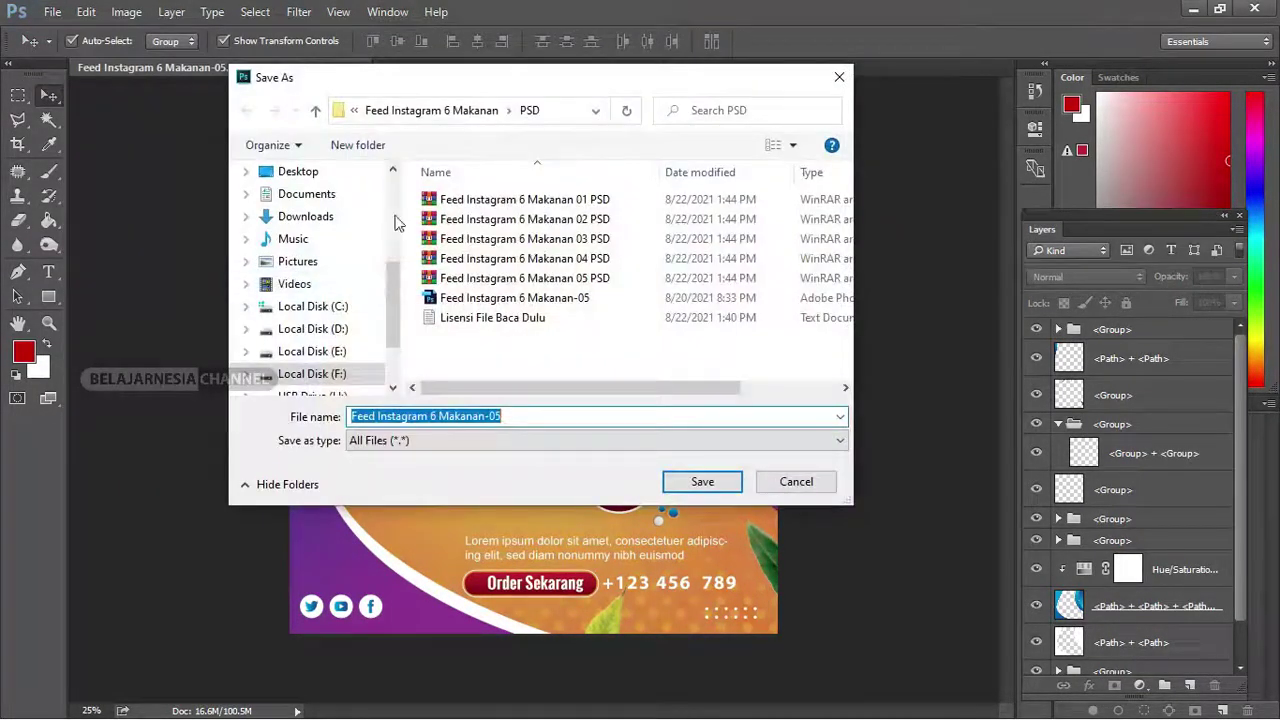
click(300, 261)
click(683, 483)
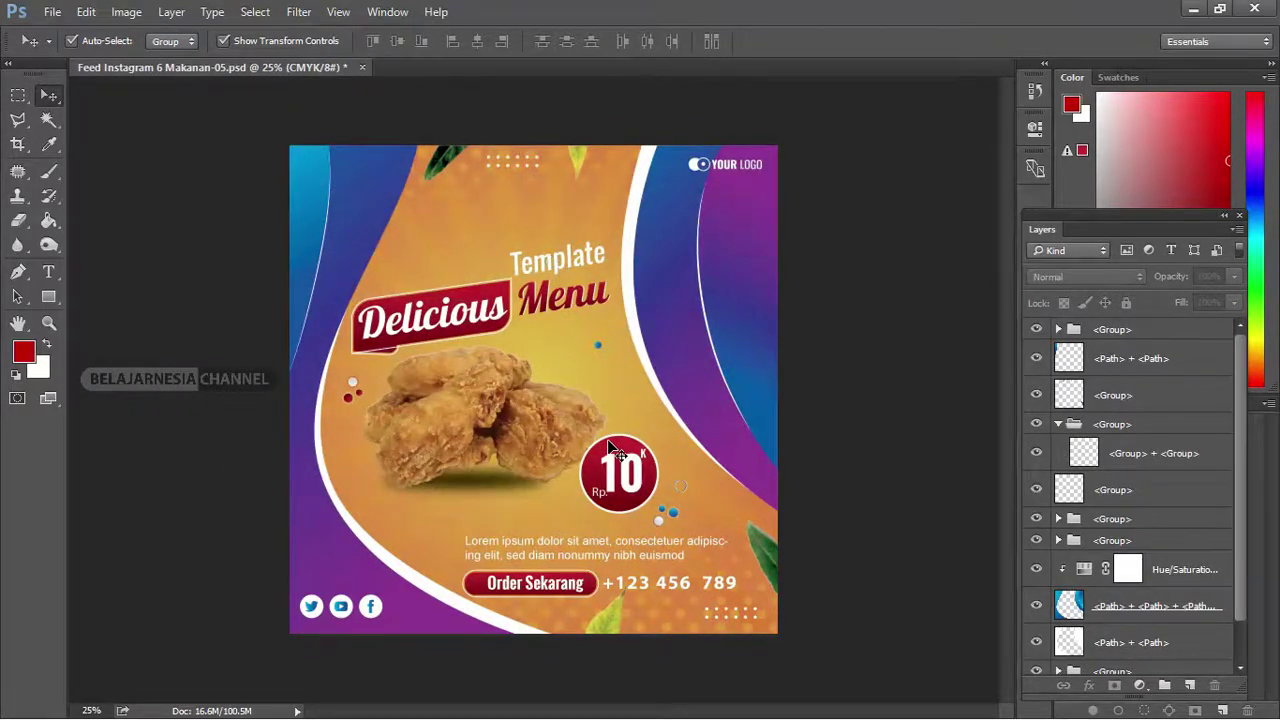
View the exported Feed Instagram 6 Makanan-05 image in Photos, then close it
key(alt+Tab)
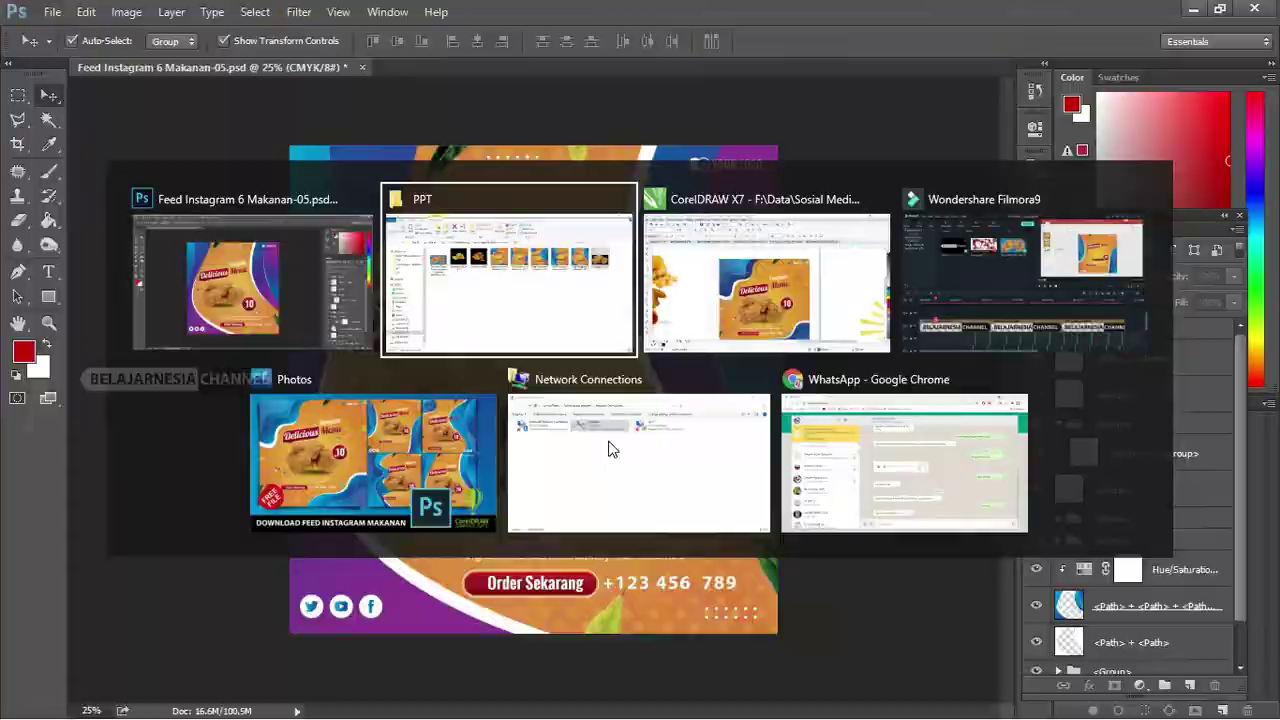
click(612, 450)
double_click(778, 228)
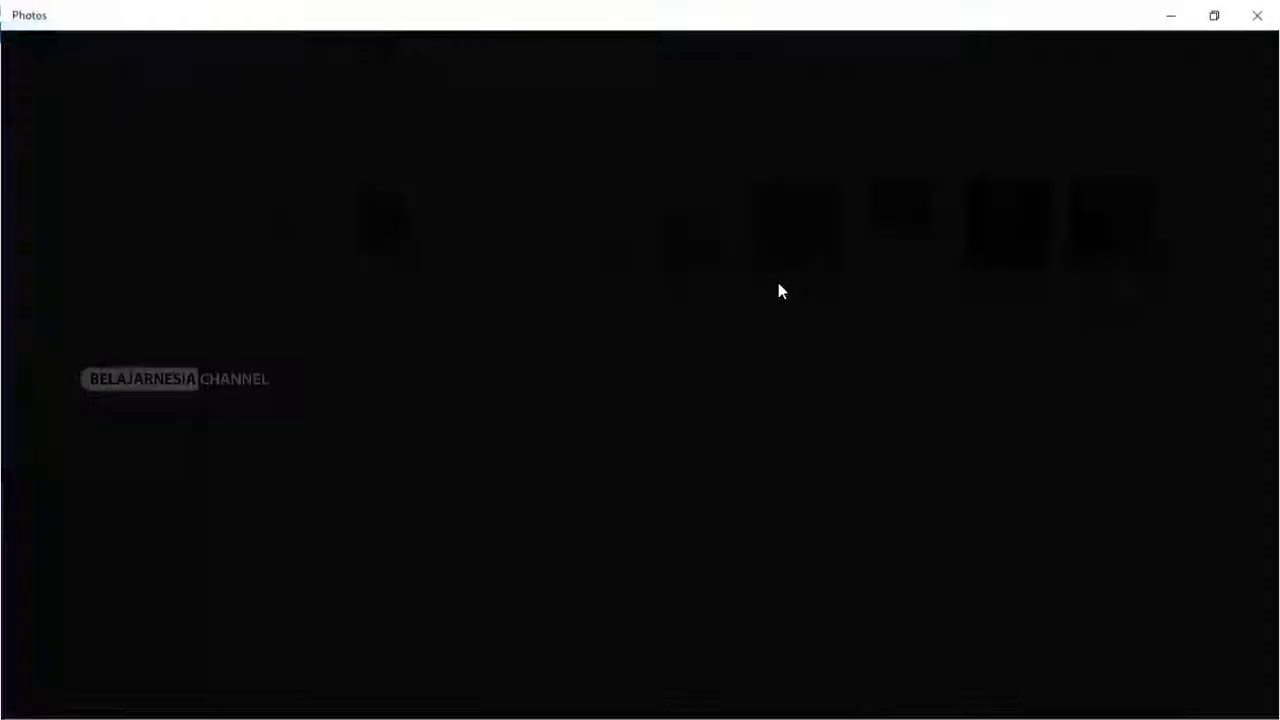
click(1220, 20)
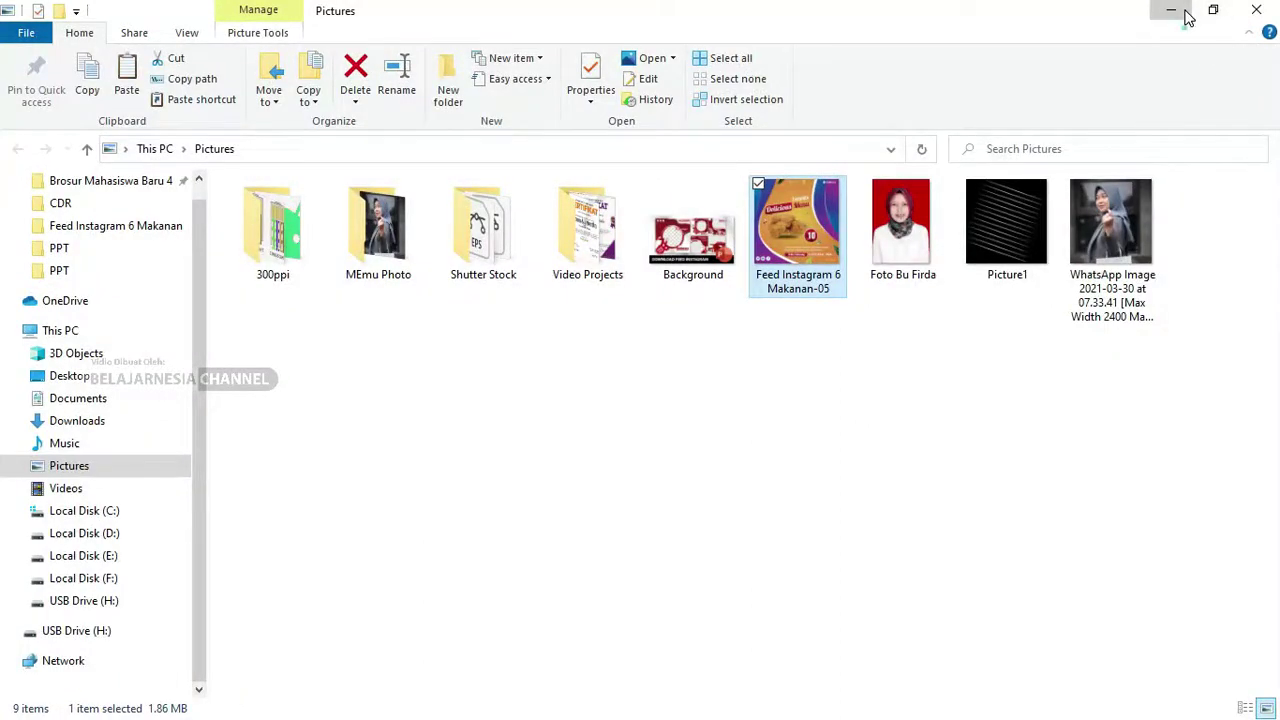
Minimise the File Explorer window to return to the Photoshop template
click(1188, 14)
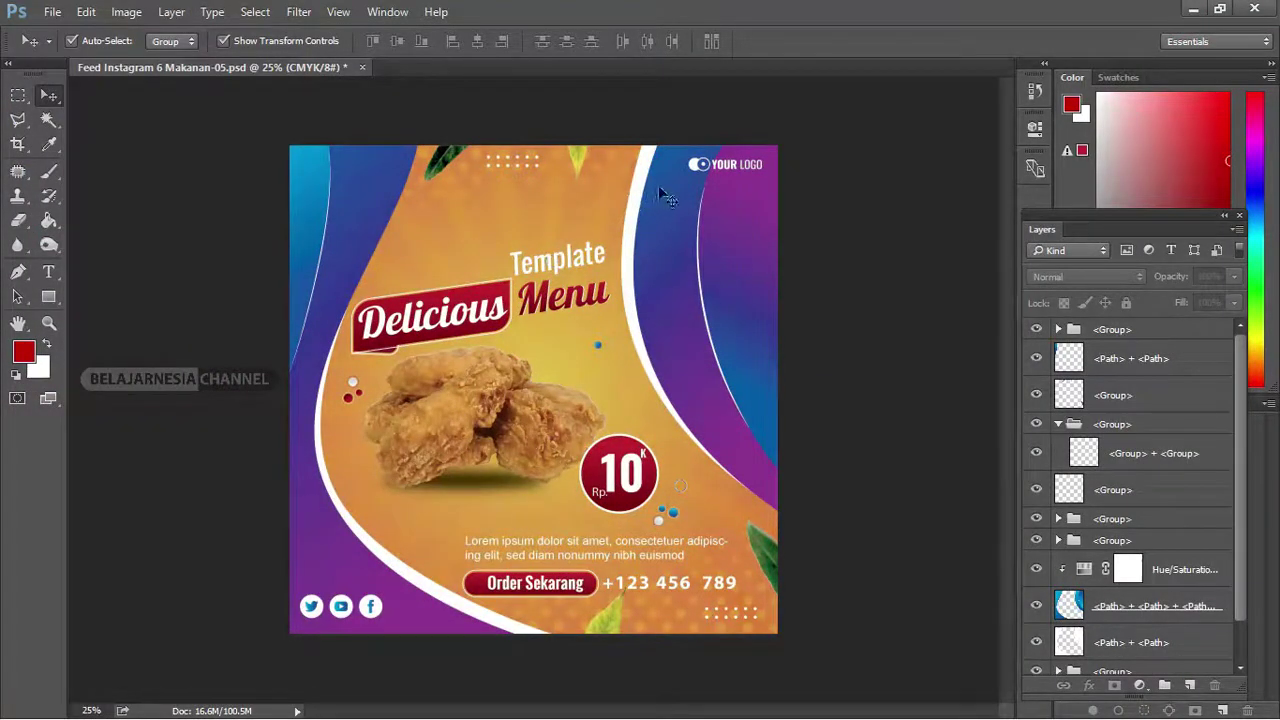